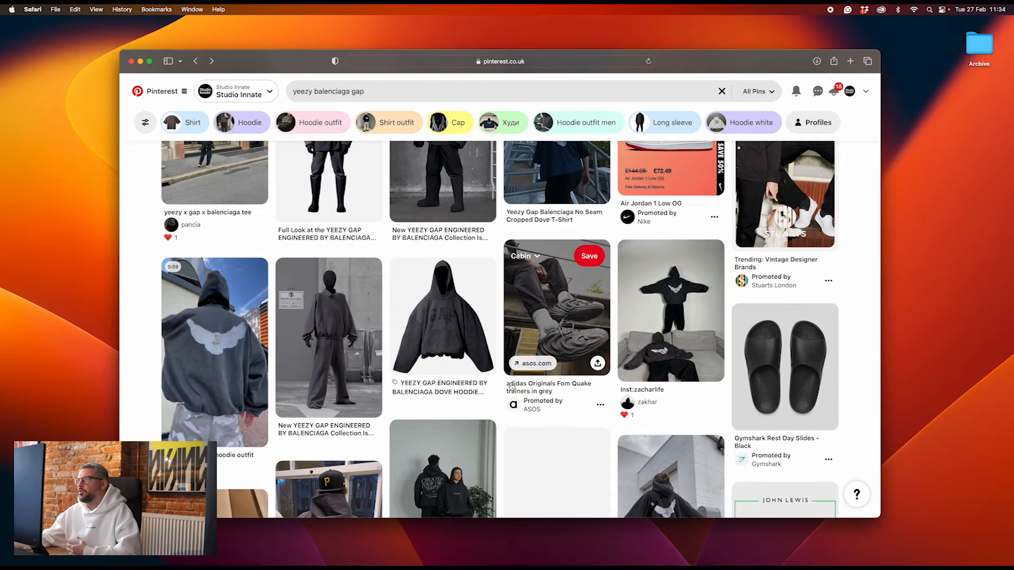
- Browse the Pinterest results for "yeezy balenciaga gap" for hoodie design references
scroll(511, 387, down, 5)
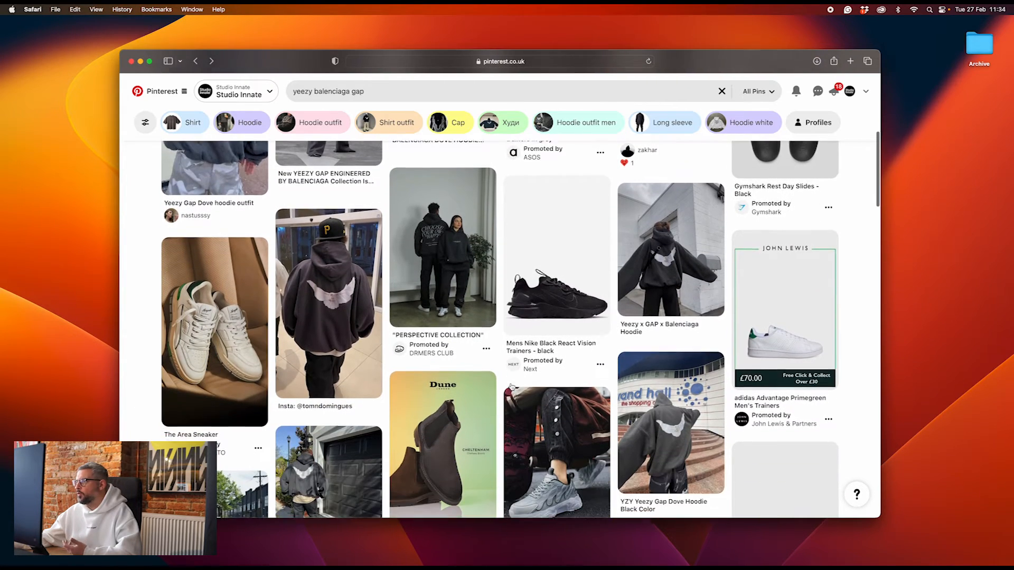
scroll(511, 387, down, 1)
scroll(511, 387, down, 1)
click(443, 475)
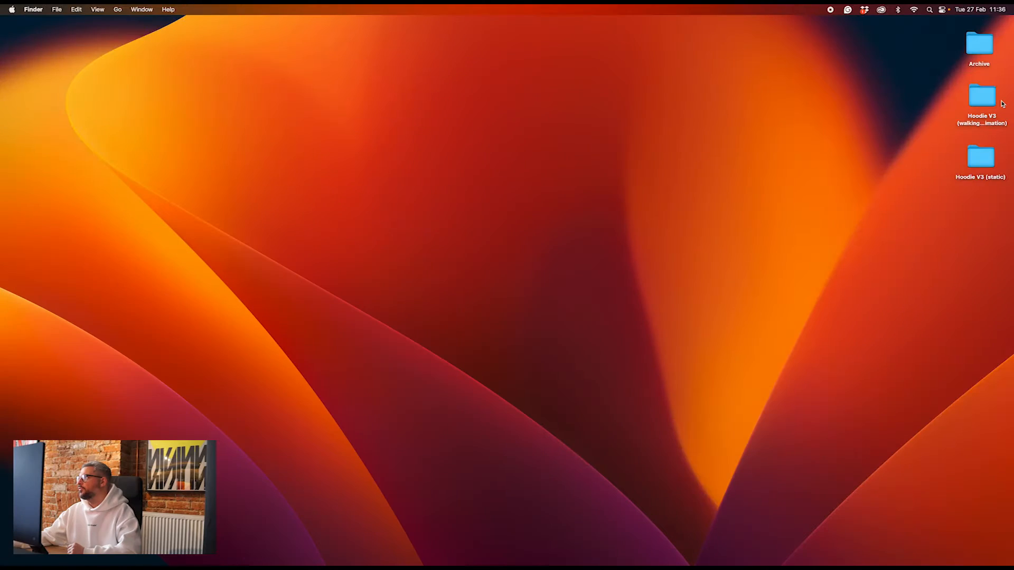
- Open Hoodie V3 (walking animation).blend in Blender from the Hoodie V3 (walking animation) folder on the desktop
double_click(982, 98)
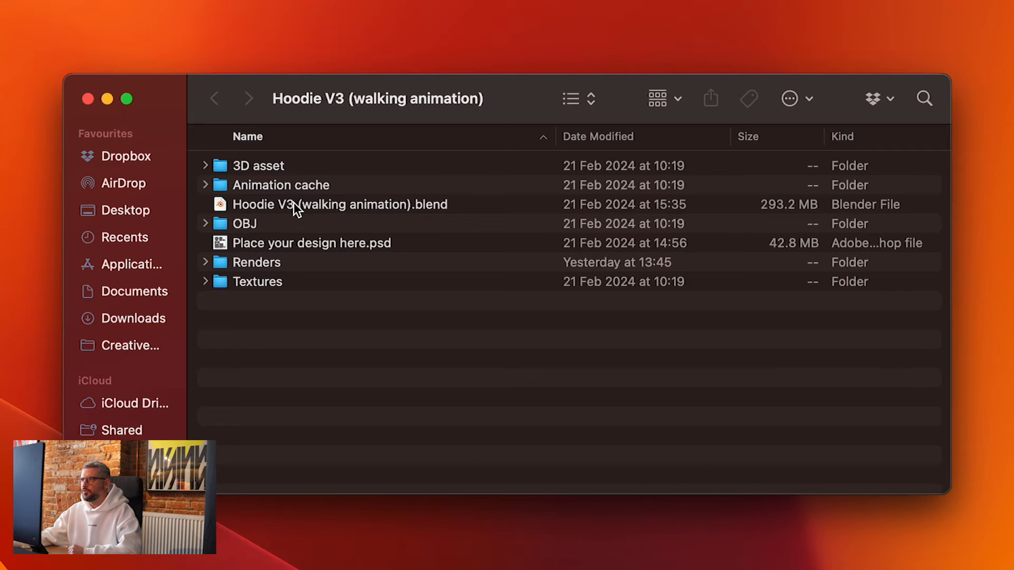
click(244, 206)
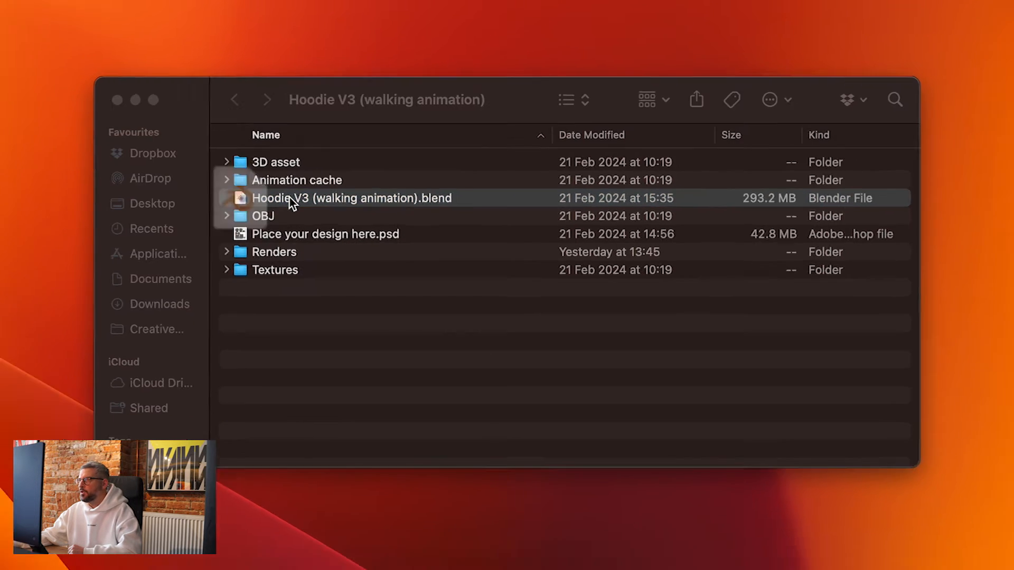
double_click(280, 205)
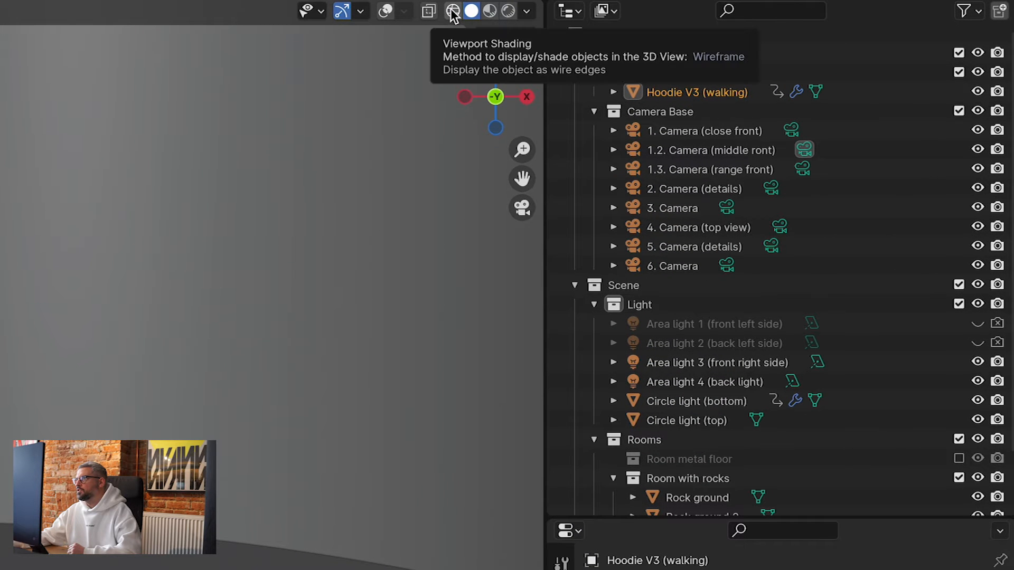
- Compare the hoodie scene in Wireframe, Solid, Material Preview and Rendered viewport shading, ending in Material Preview
click(453, 11)
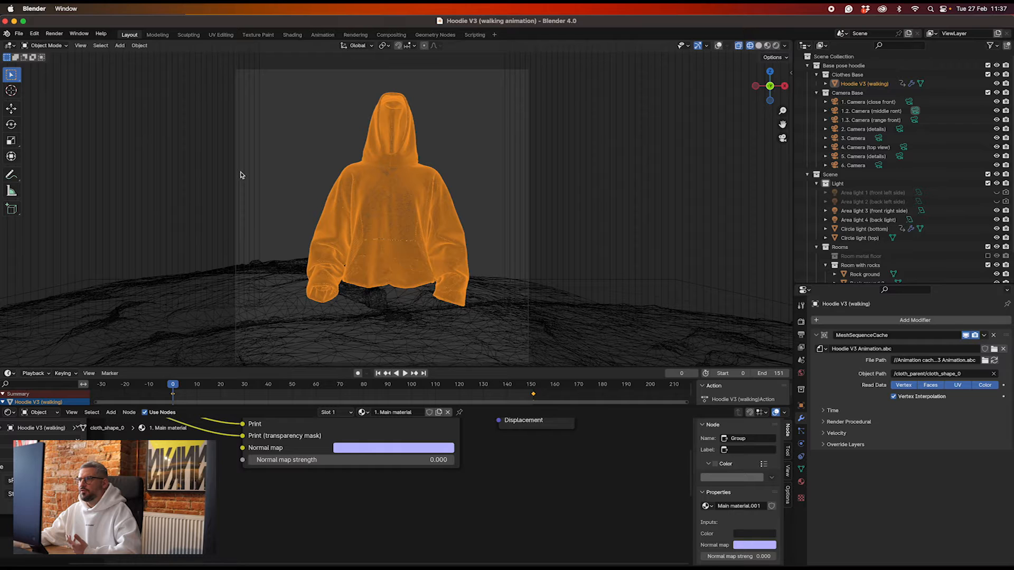
click(758, 46)
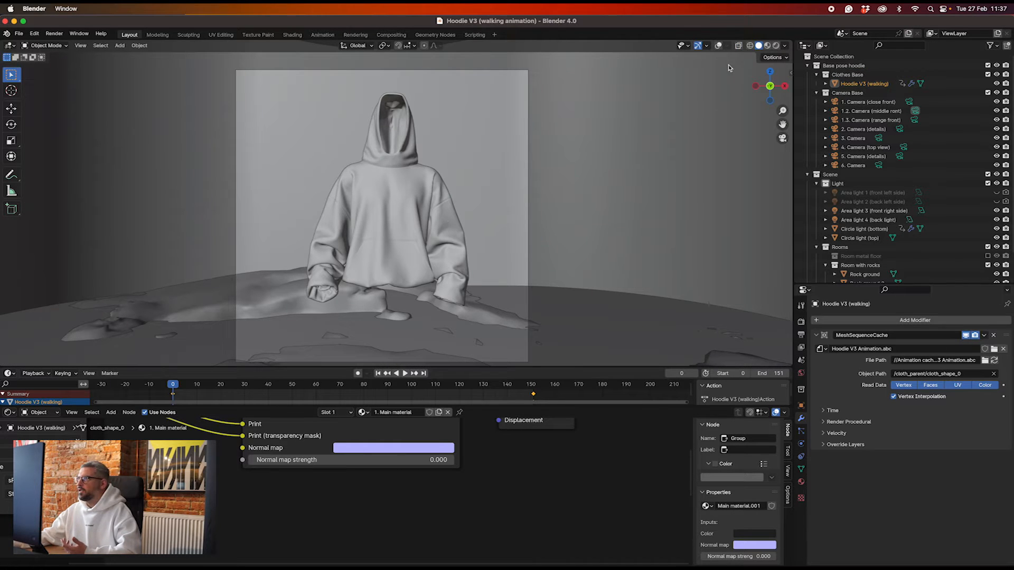
click(767, 46)
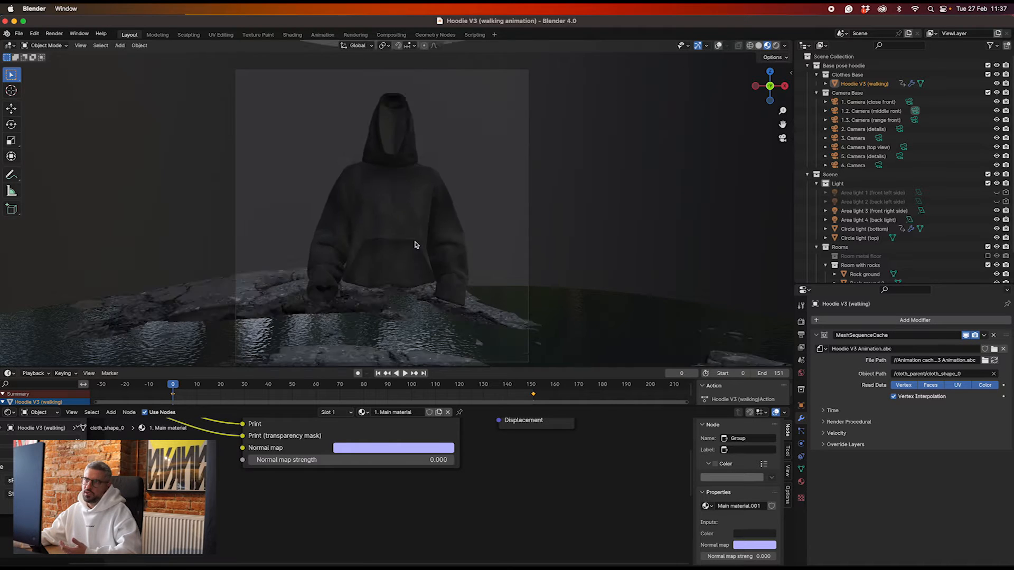
scroll(416, 244, down, 1)
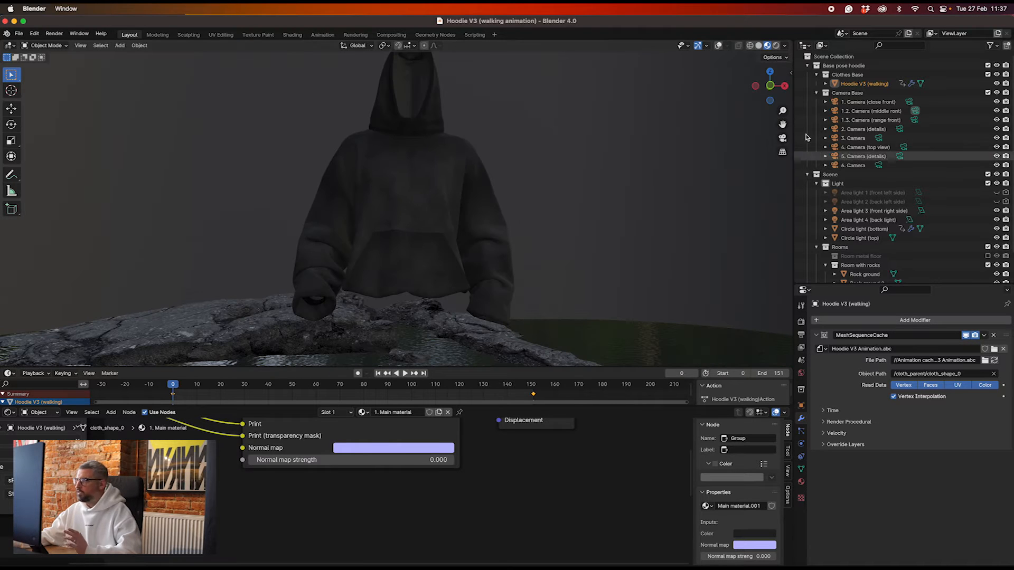
click(776, 46)
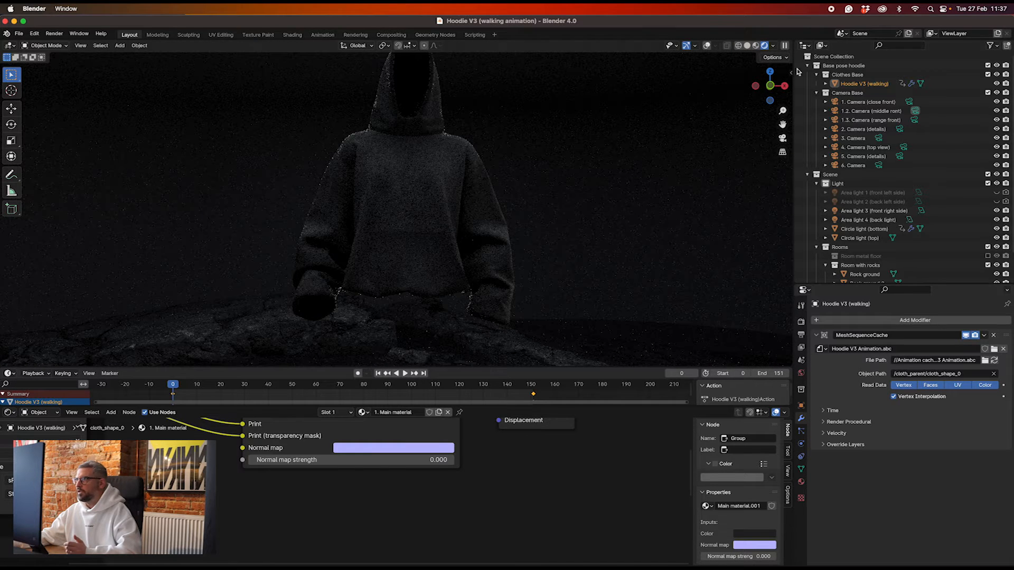
click(756, 46)
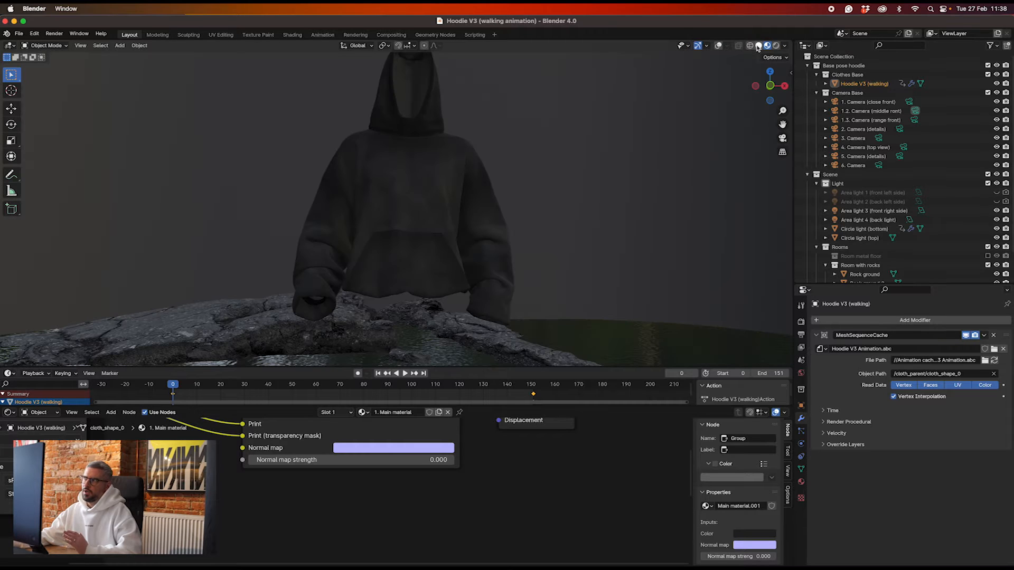
- Enable the Room metal floor collection within Rooms and collapse the Room with rocks and Room metal floor entries
click(816, 247)
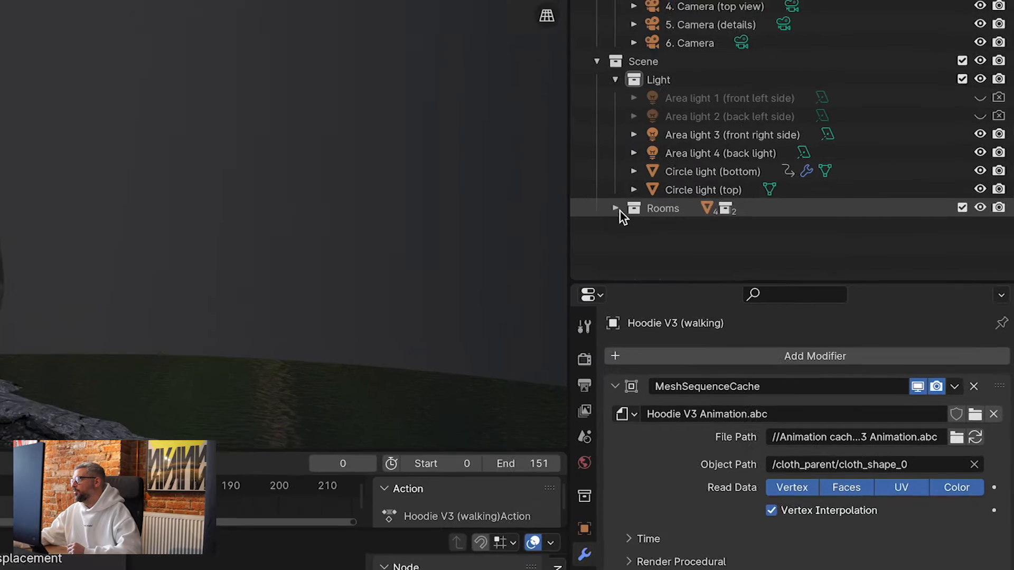
click(816, 247)
scroll(891, 258, down, 2)
scroll(757, 224, down, 1)
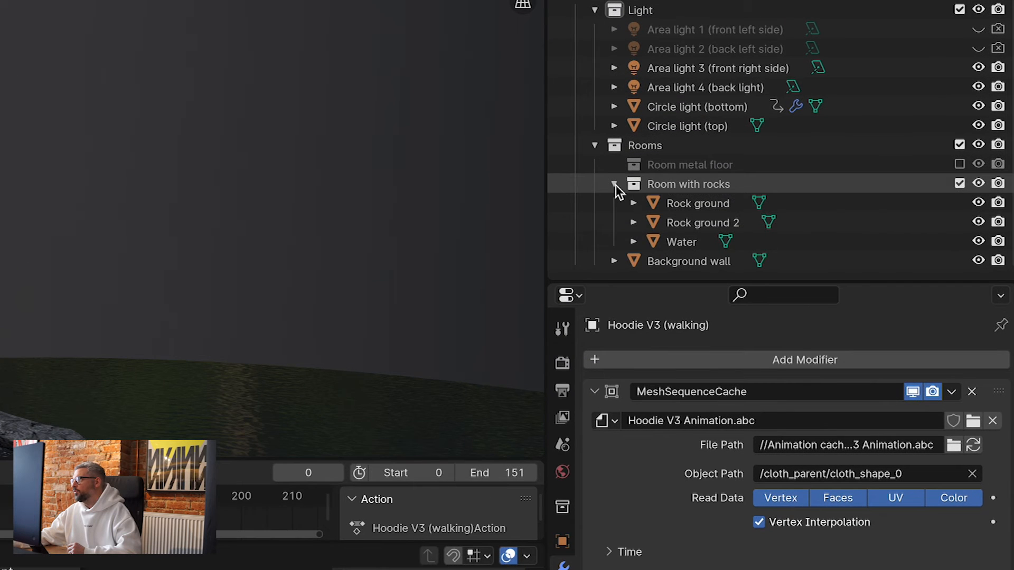
click(615, 184)
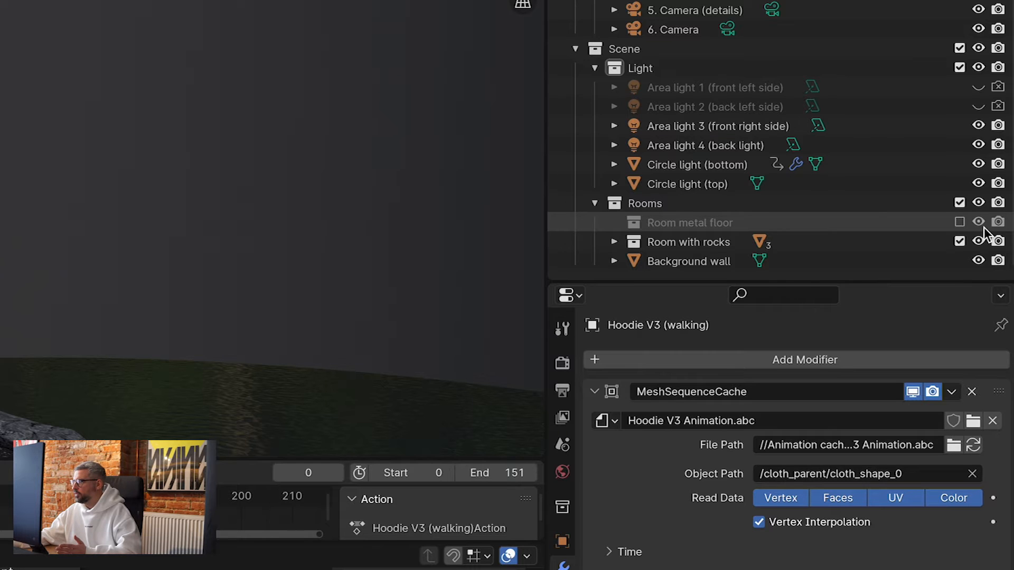
click(959, 222)
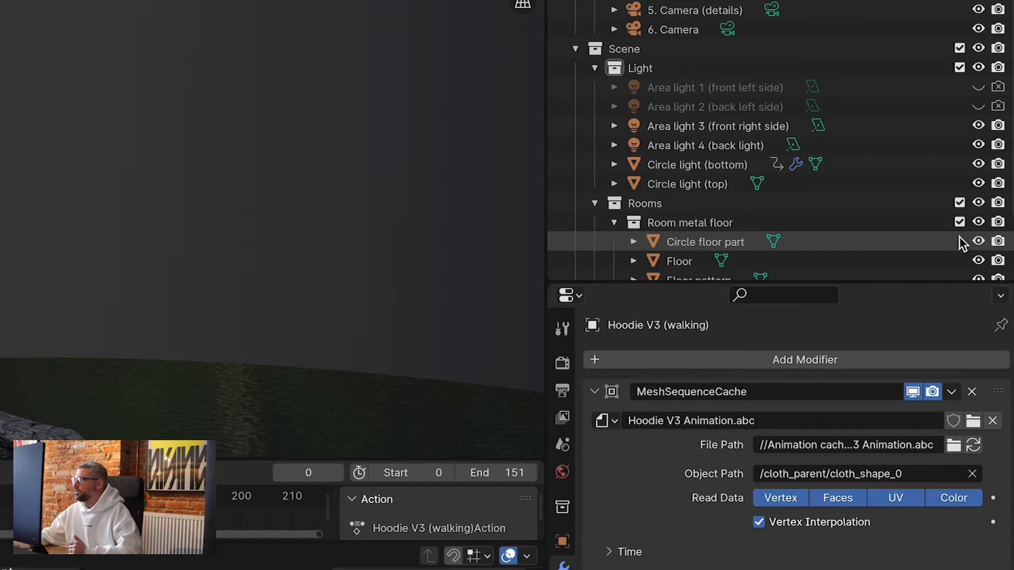
click(614, 223)
click(613, 222)
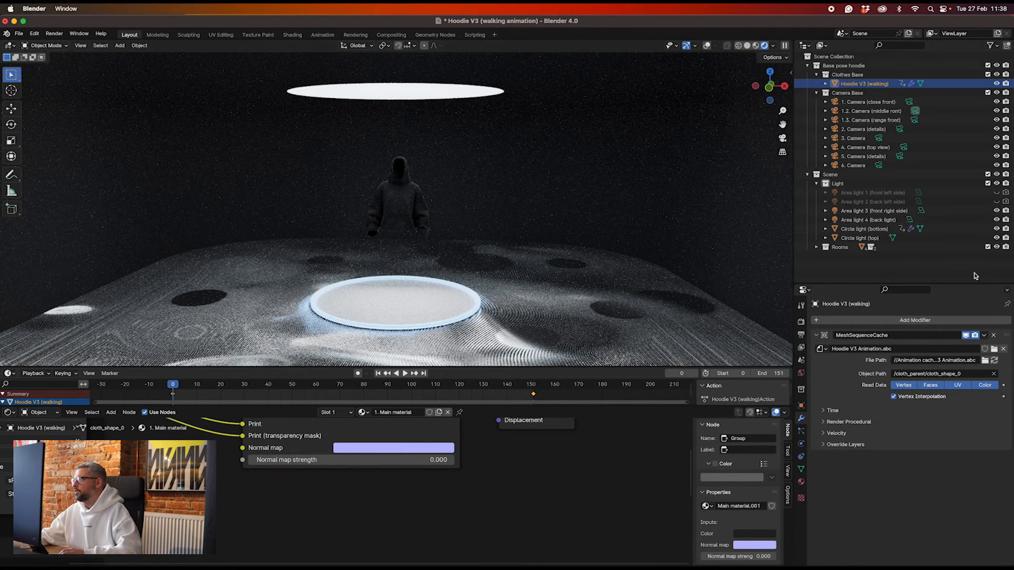
- Exclude the whole Rooms collection from the view layer, leaving only the hoodie and lights in the scene
click(987, 247)
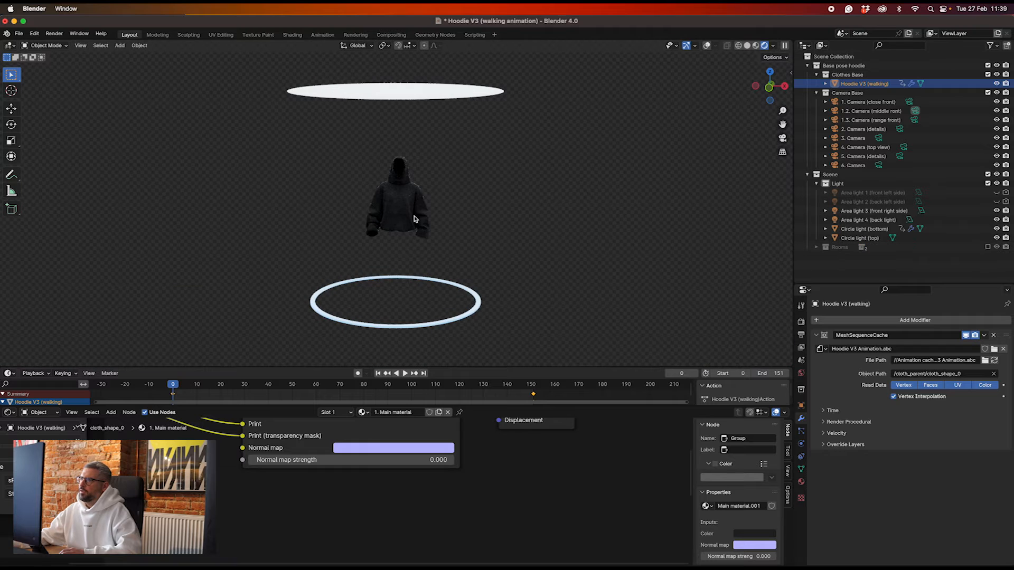
scroll(414, 217, up, 6)
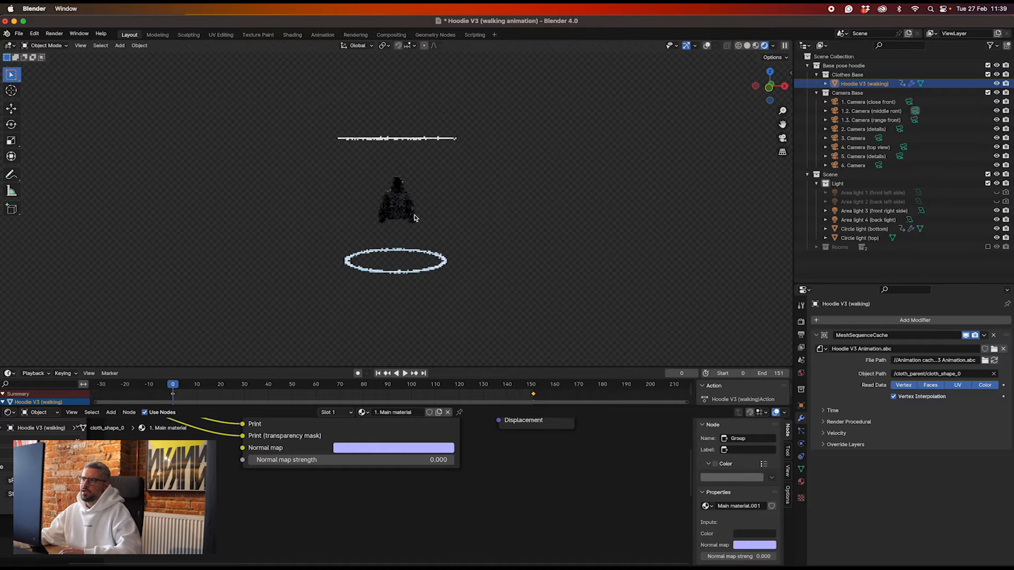
scroll(415, 217, up, 2)
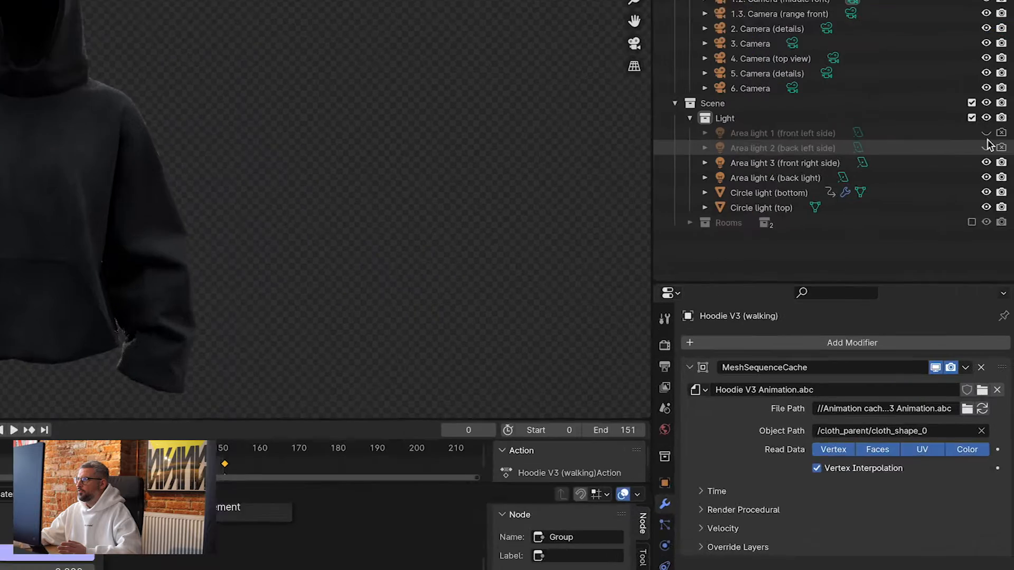
- Show Area light 1 (front left side) and Area light 2 (back left side) in the viewport, and hide both again
click(985, 133)
click(986, 148)
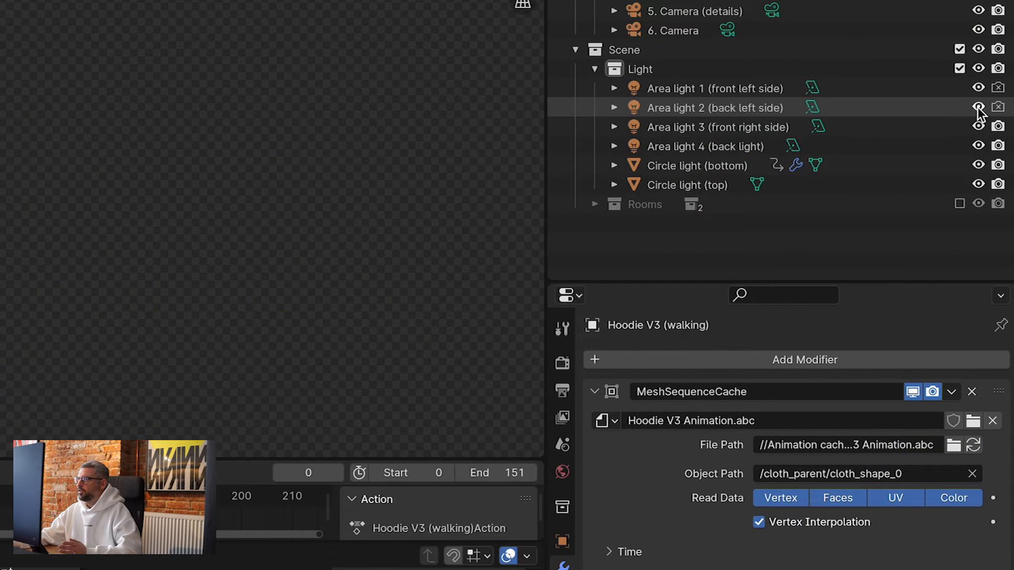
click(977, 107)
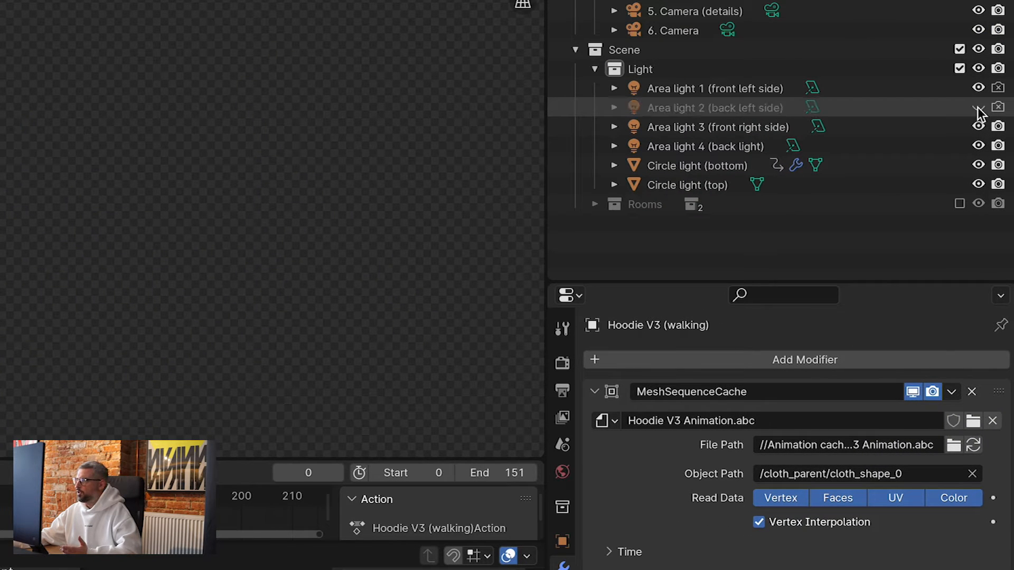
click(980, 88)
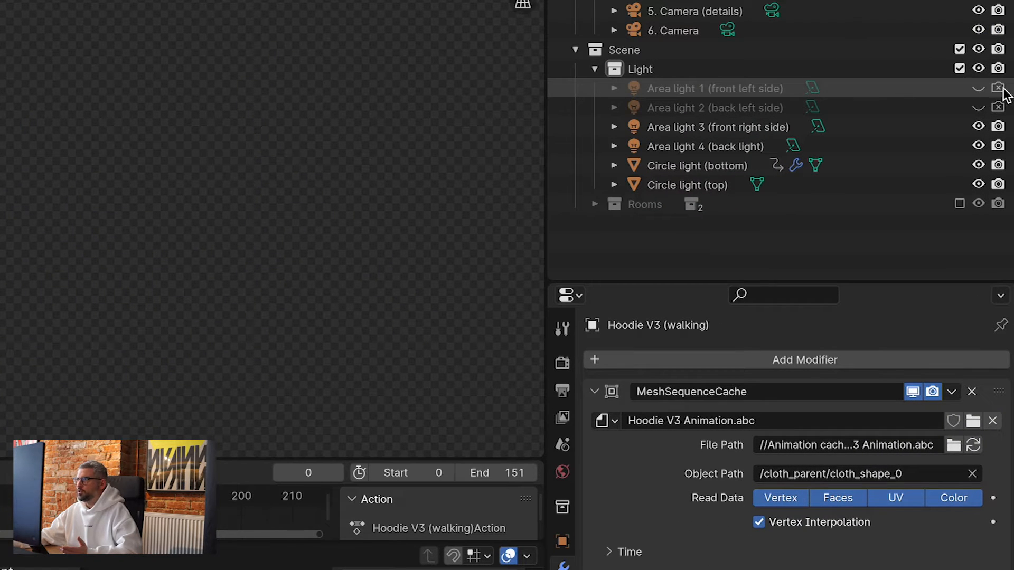
- Try switching render visibility of Area lights 1 and 2 on and off, along with Area light 1's viewport visibility
click(997, 88)
click(999, 107)
click(999, 107)
click(998, 88)
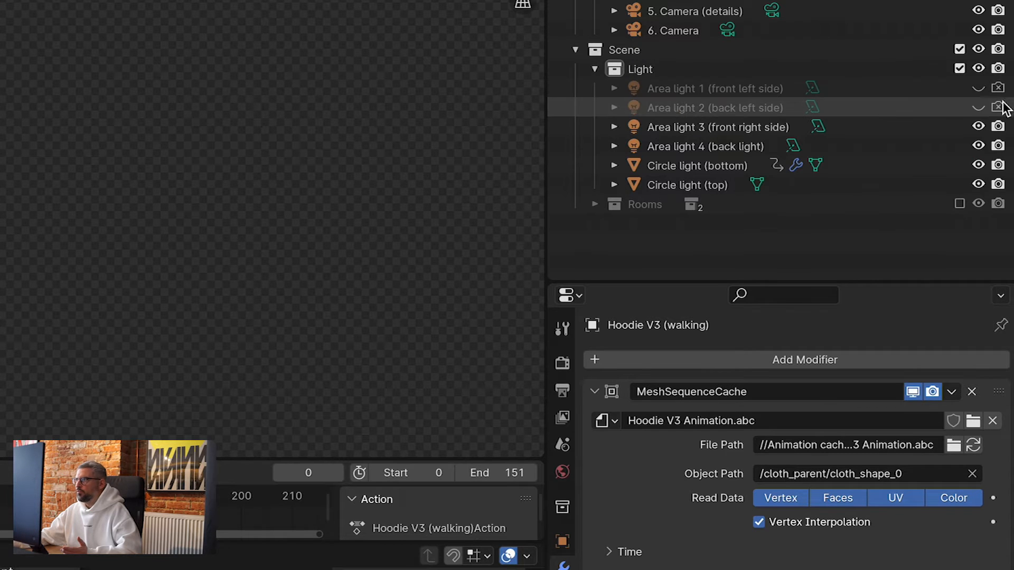
click(979, 88)
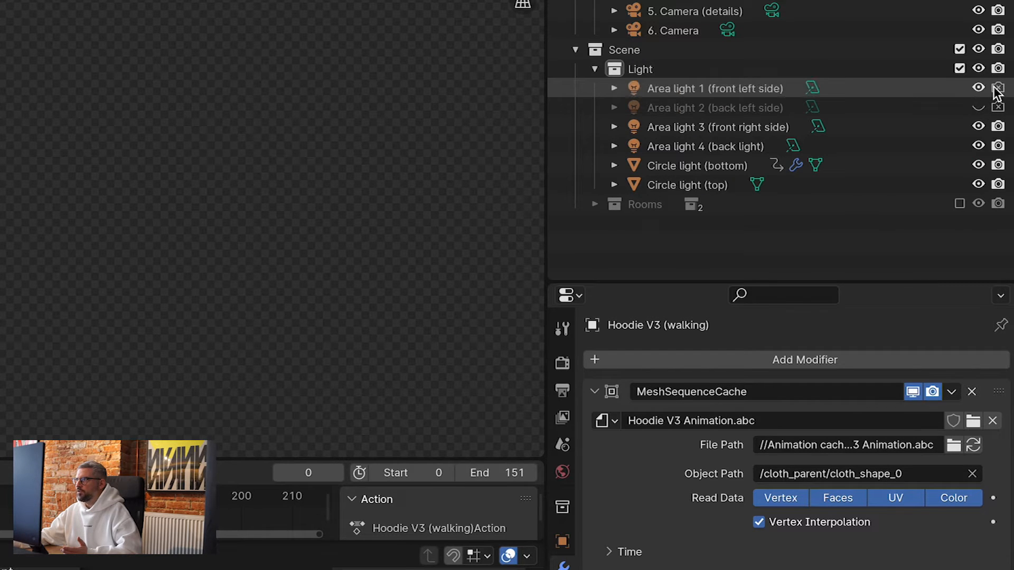
click(998, 88)
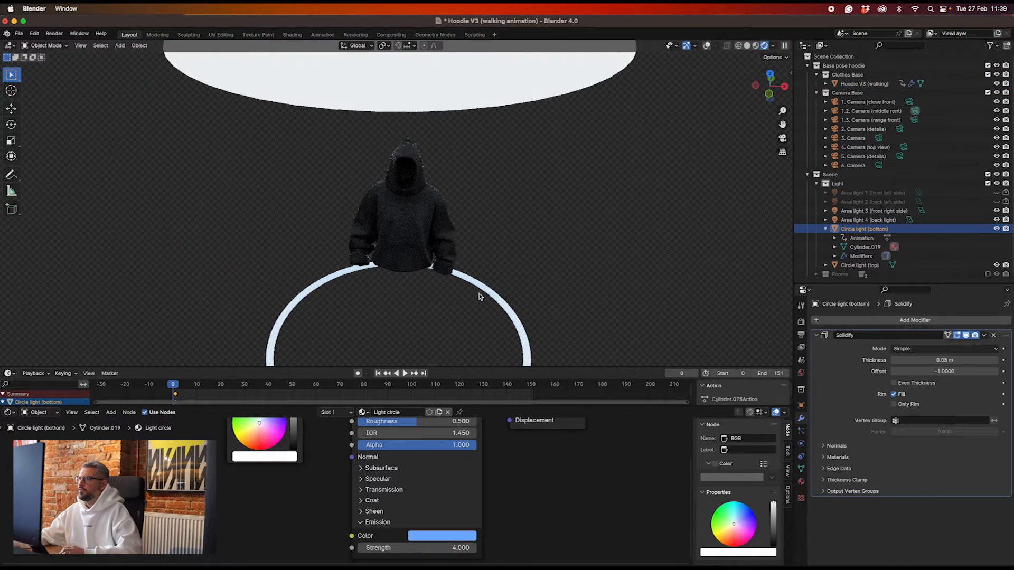
- Set Circle light (bottom)'s emission color to pure blue with strength 17.8, and view the scene through the camera
scroll(481, 293, down, 5)
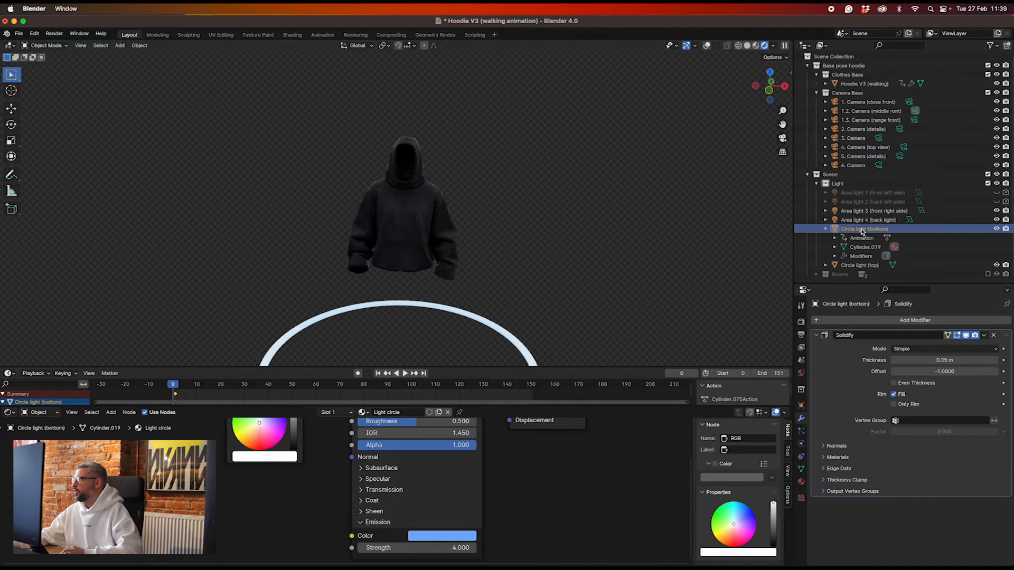
scroll(451, 501, down, 2)
click(450, 498)
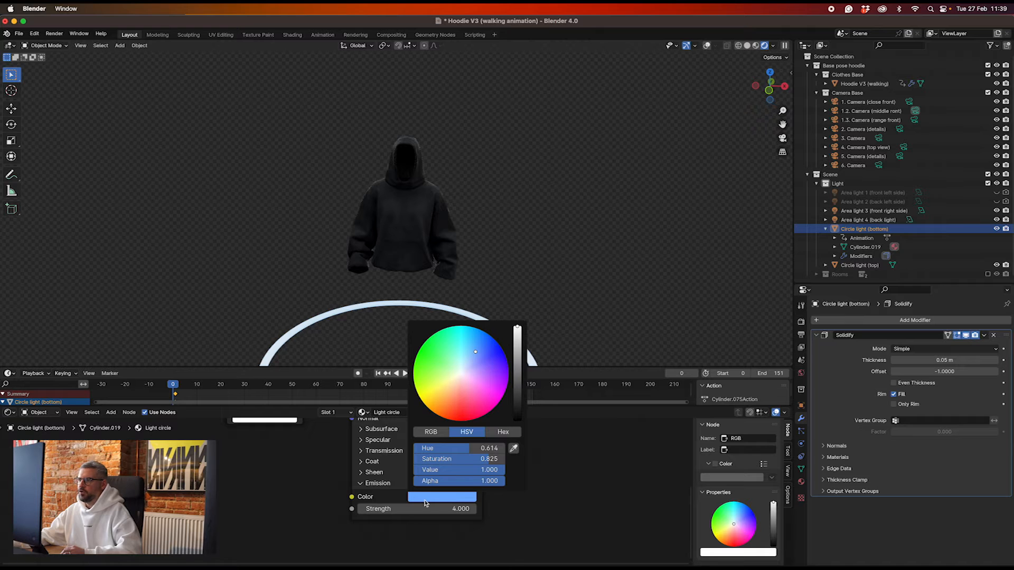
mouse_move(493, 393)
mouse_down()
mouse_move(508, 378)
mouse_move(499, 400)
mouse_move(501, 349)
mouse_up()
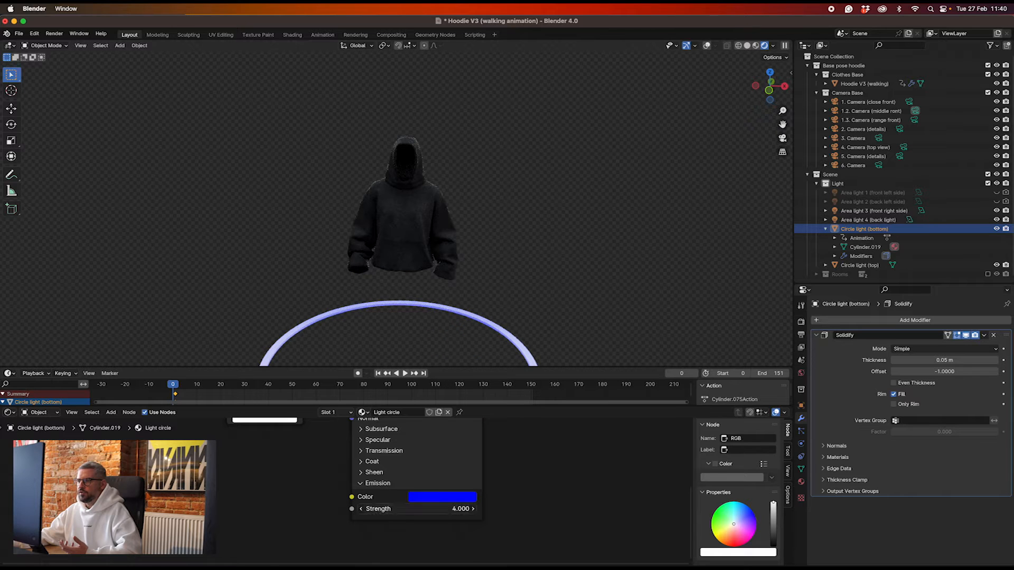
drag(418, 508, 448, 509)
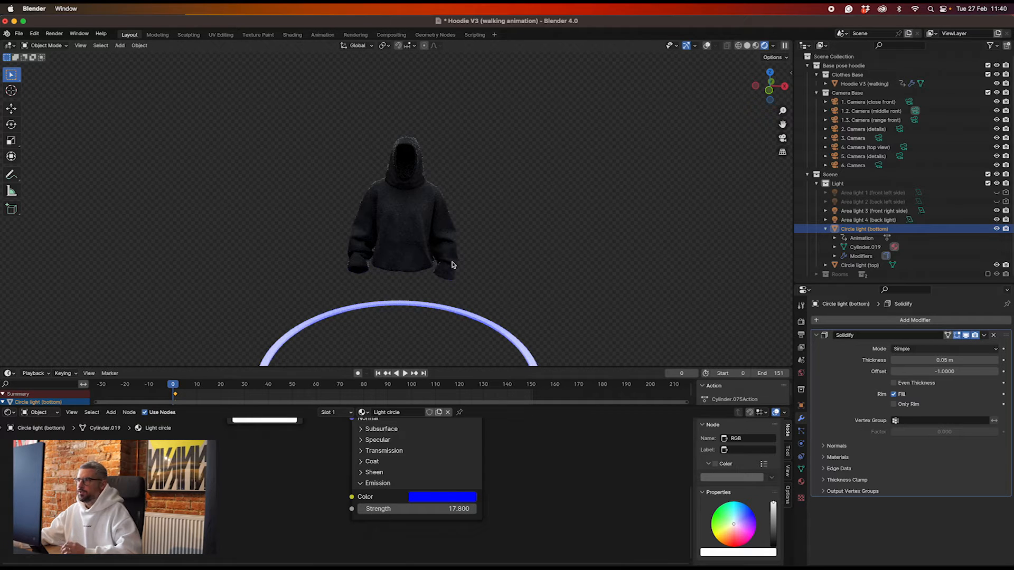
click(783, 139)
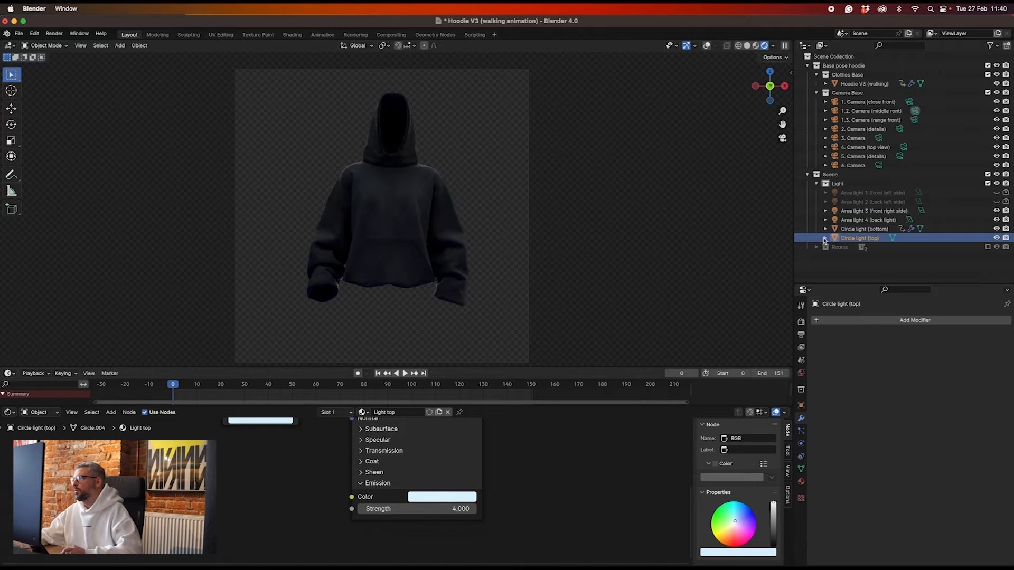
- Try a pale yellow emission color on Circle light (top) and undo the change
click(826, 238)
click(863, 248)
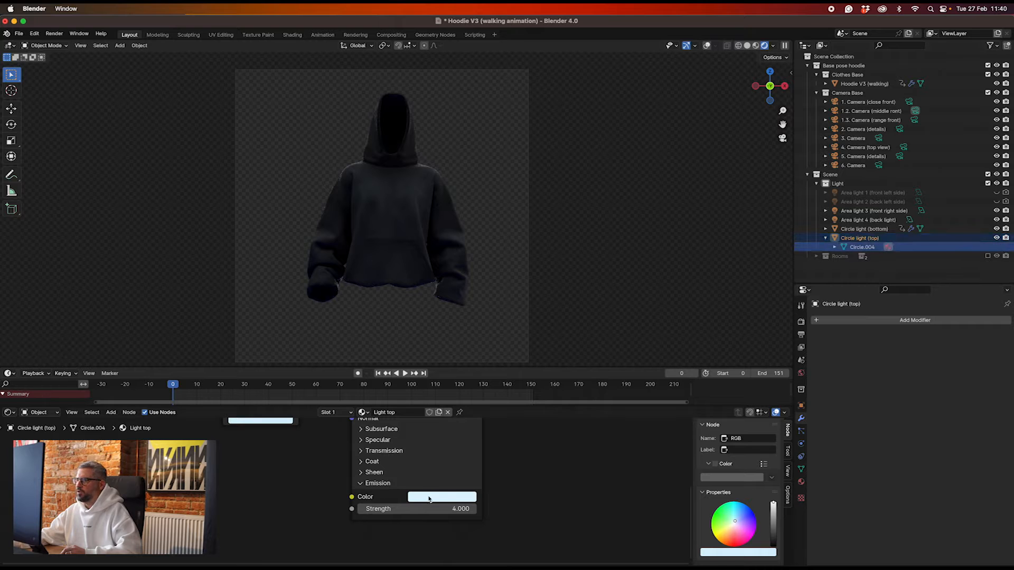
click(446, 498)
drag(462, 370, 450, 380)
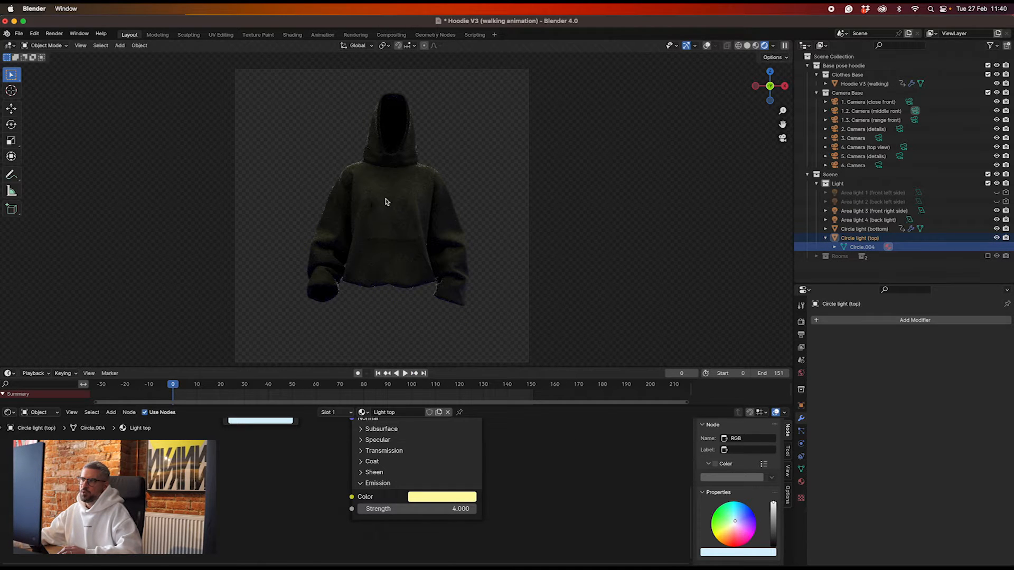
key(ctrl+z)
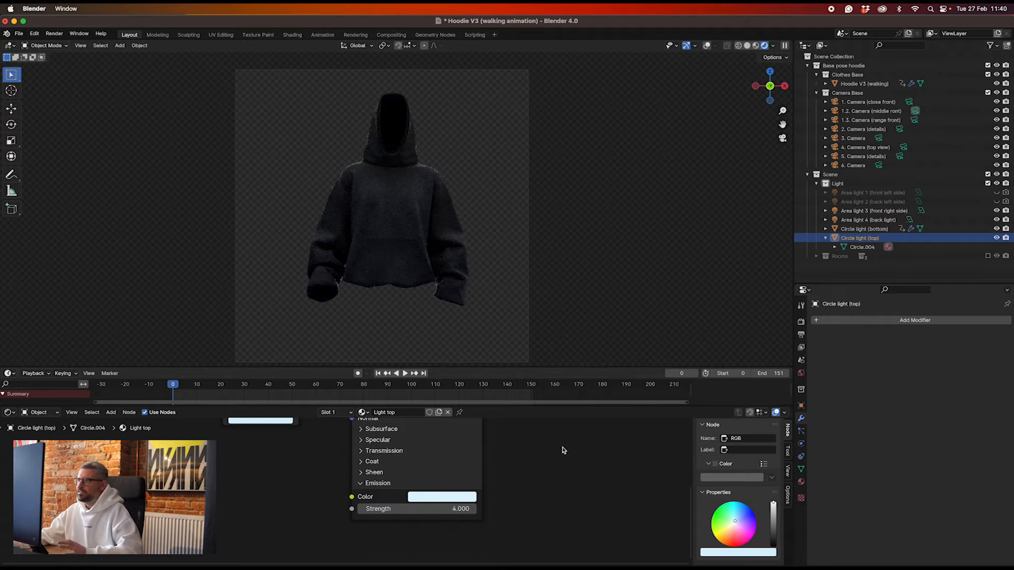
- Collapse the circle light entries and the Light collection in the outliner
click(825, 237)
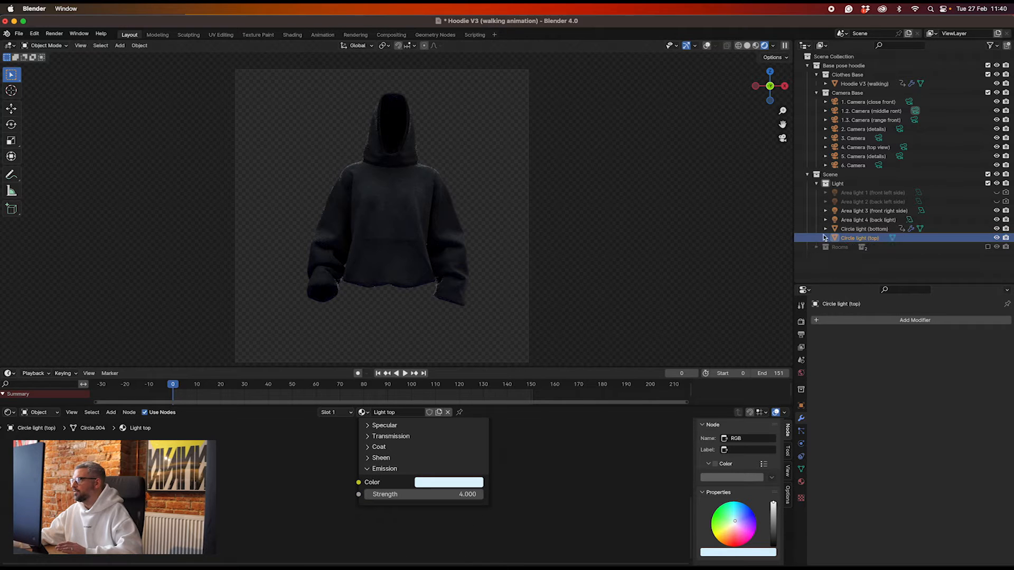
click(825, 229)
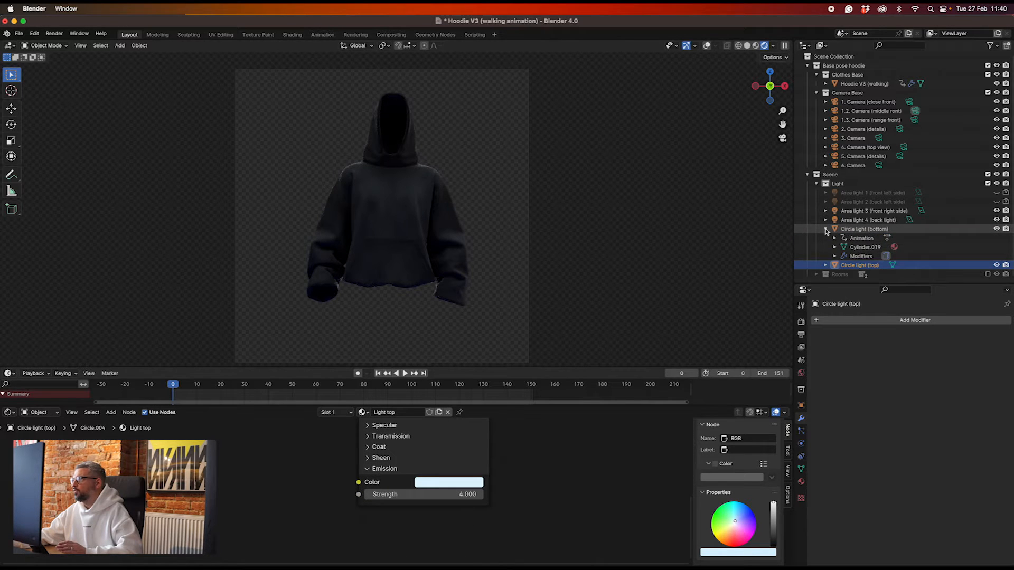
click(826, 230)
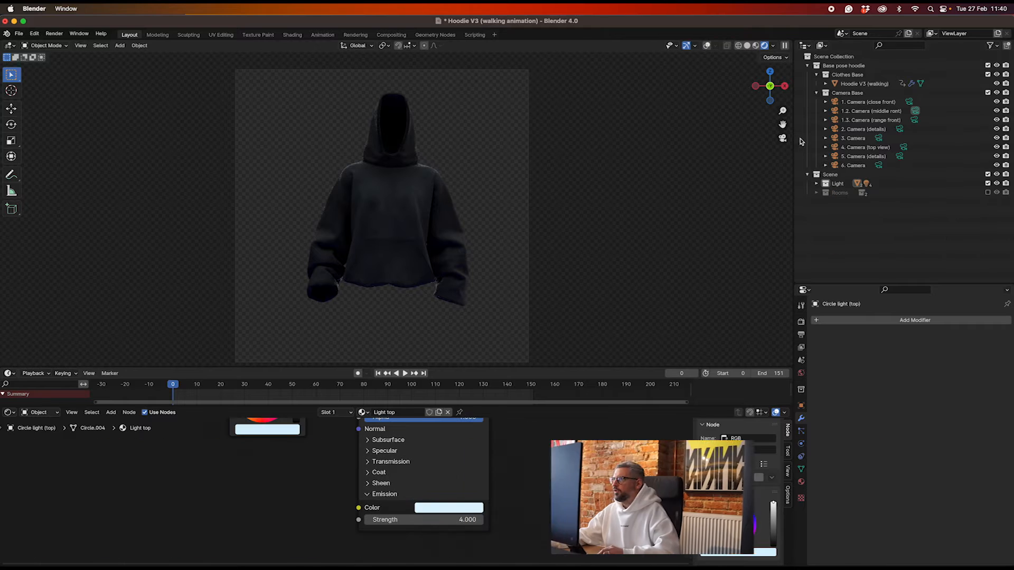
- Bring up the material nodes of Hoodie V3 (walking) and play its animation with solid viewport shading
click(862, 84)
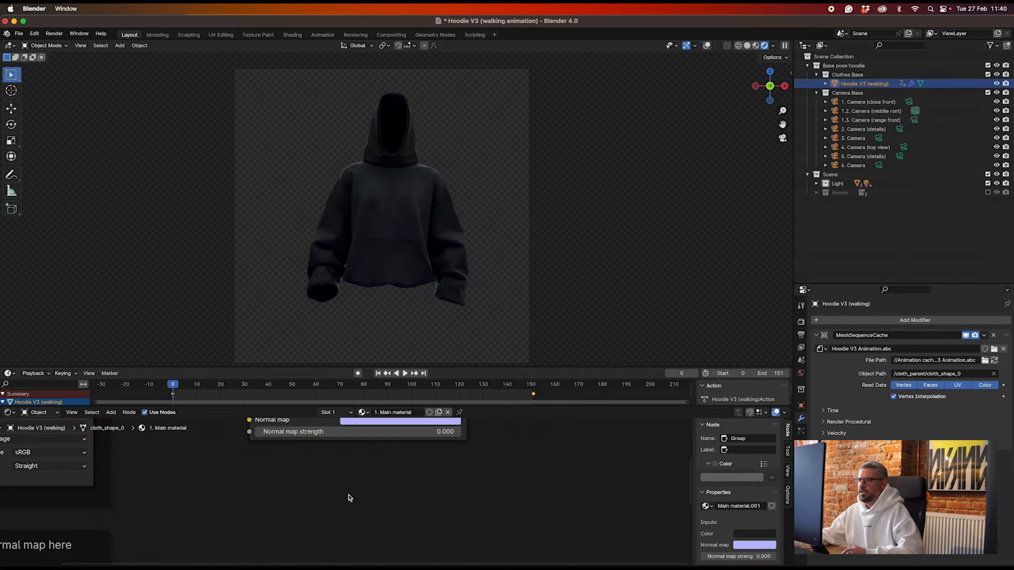
scroll(352, 497, left, 4)
scroll(355, 496, up, 3)
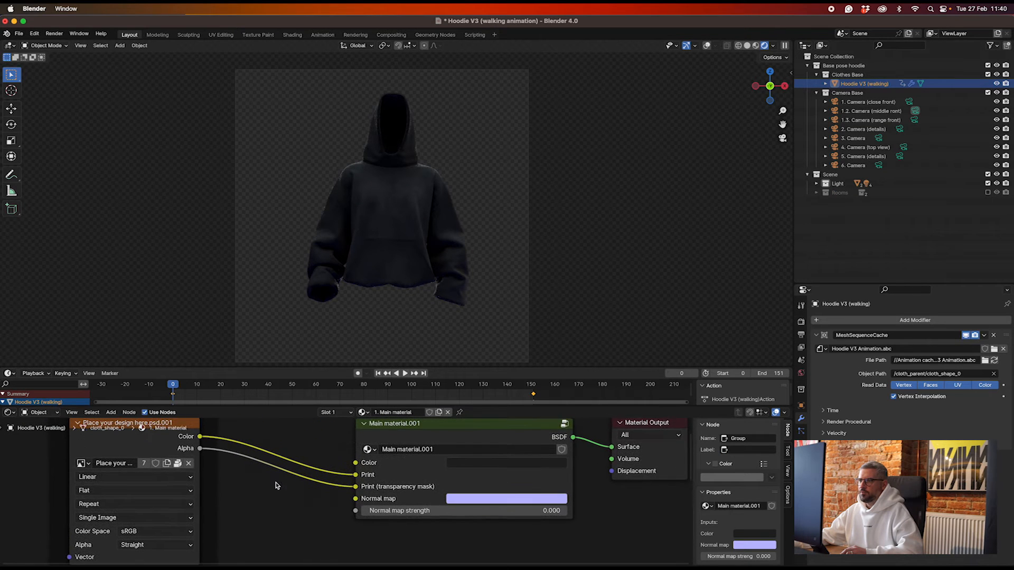
scroll(275, 486, down, 3)
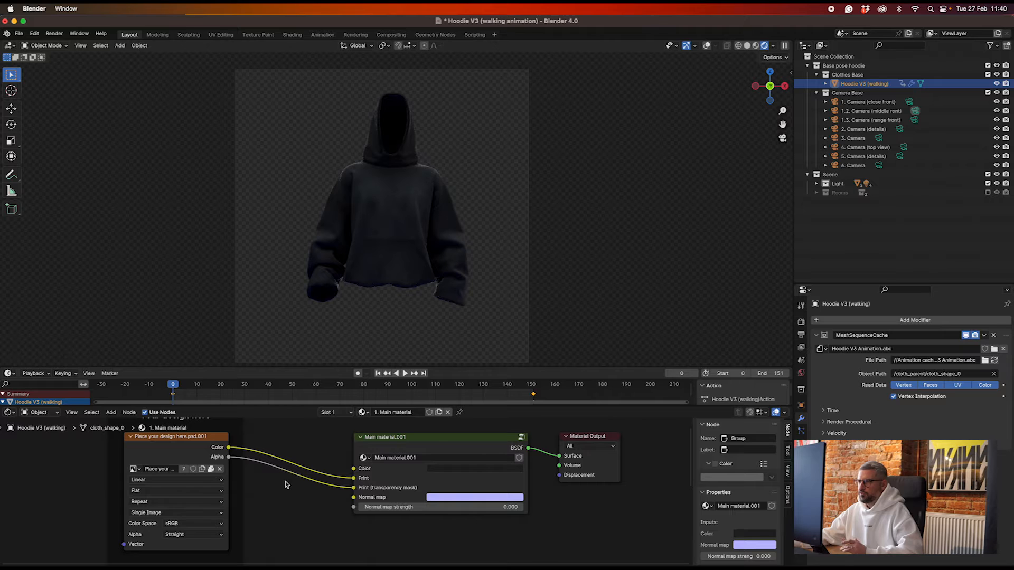
key(space)
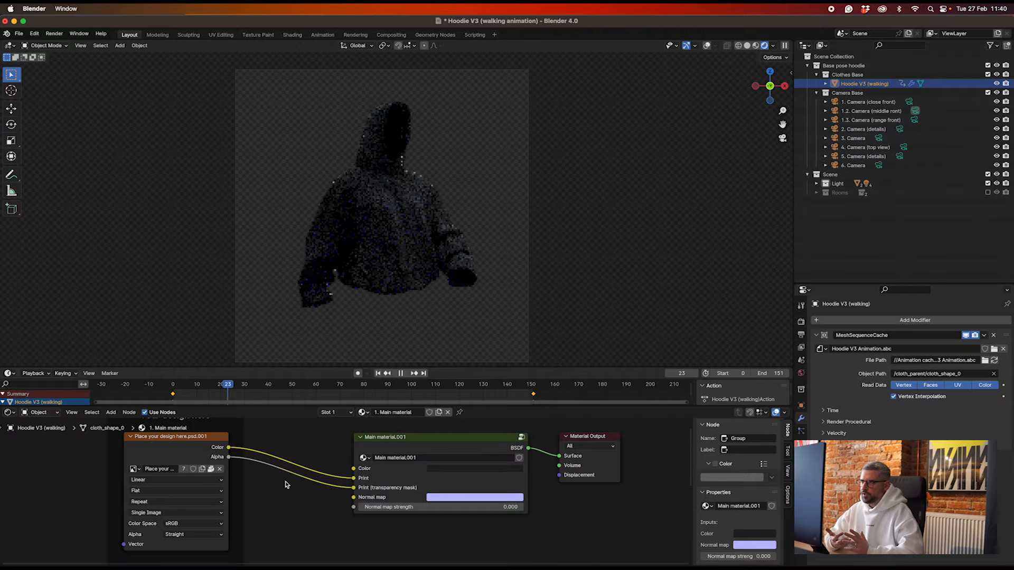
key(space)
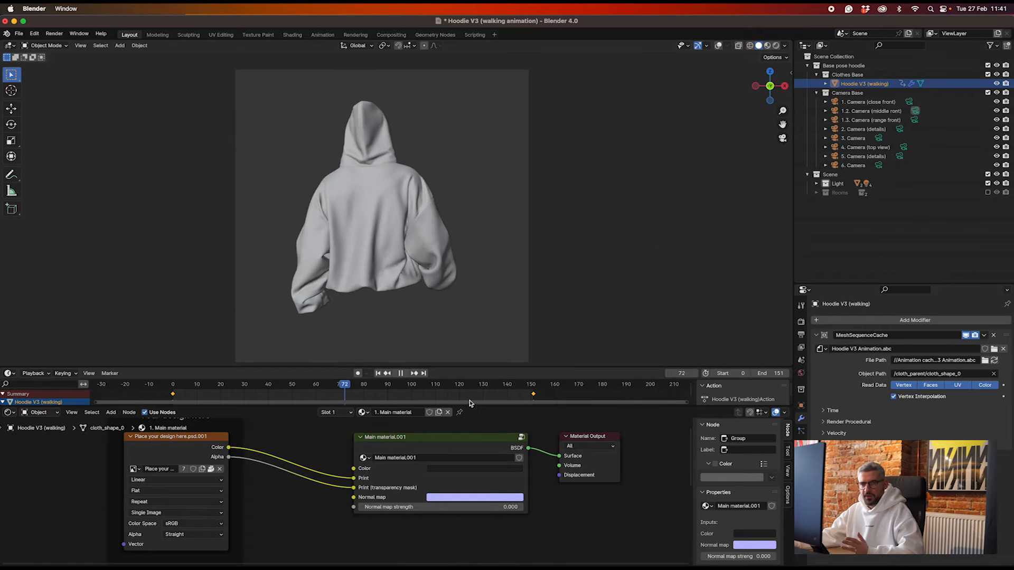
- Enlarge the timeline, delete the hoodie's transform keyframes at frame 0 and frame 151, and replay the animation
drag(475, 407, 475, 438)
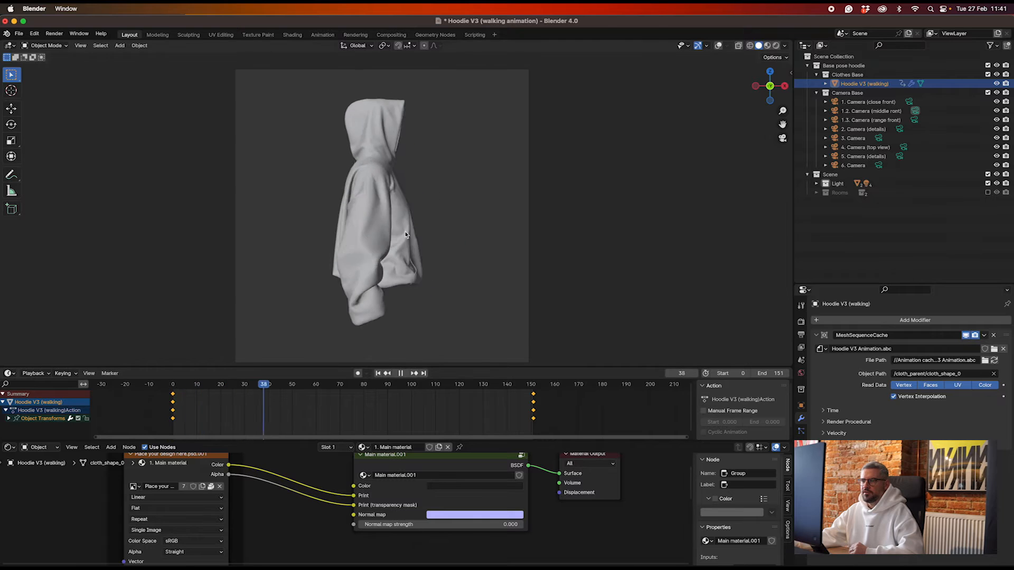
key(space)
drag(201, 437, 167, 394)
right_click(167, 396)
click(152, 486)
drag(549, 422, 526, 388)
right_click(520, 396)
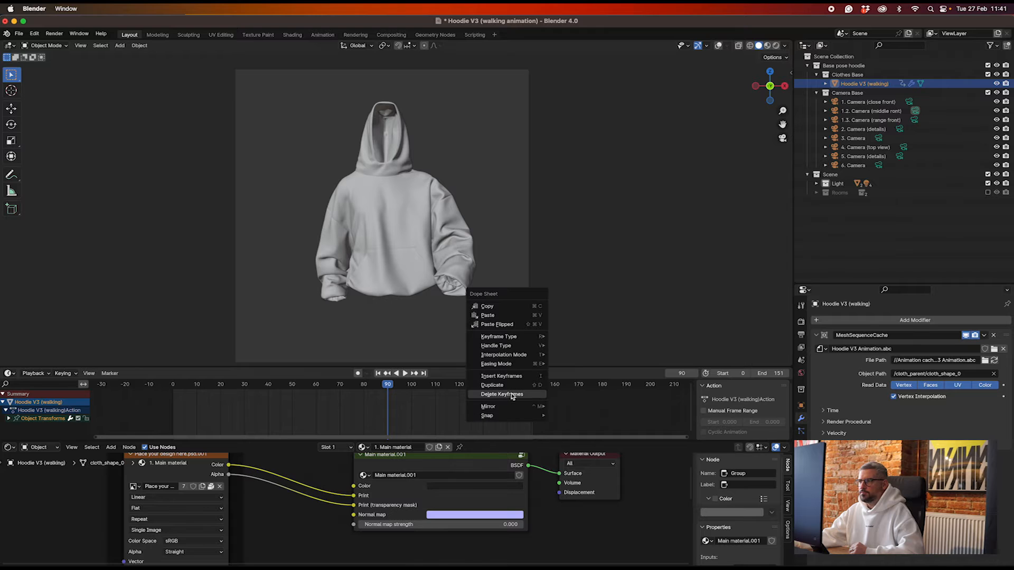
click(512, 396)
key(space)
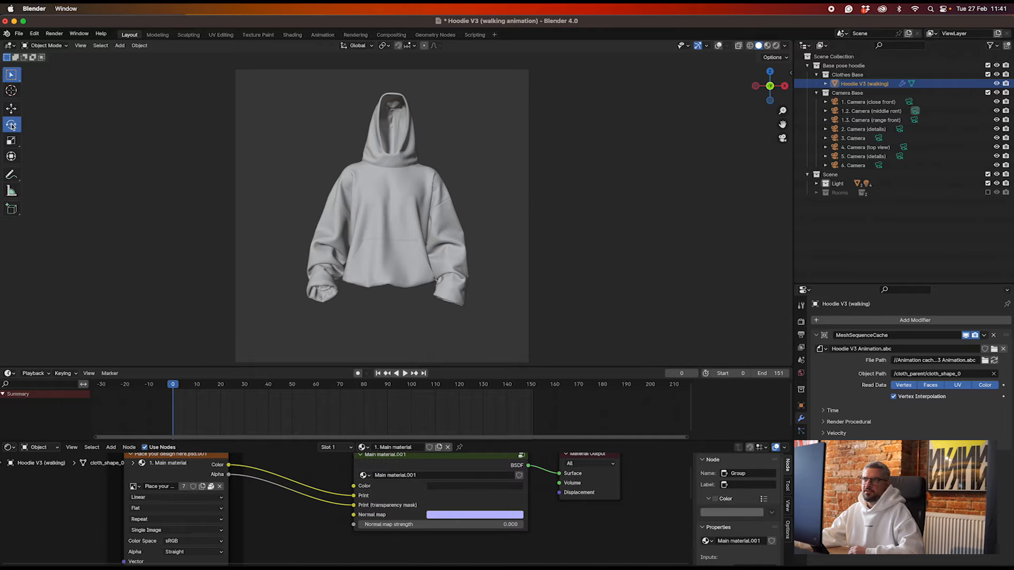
- Rotate the hoodie slightly about its vertical Z axis and play the animation through the camera
click(11, 125)
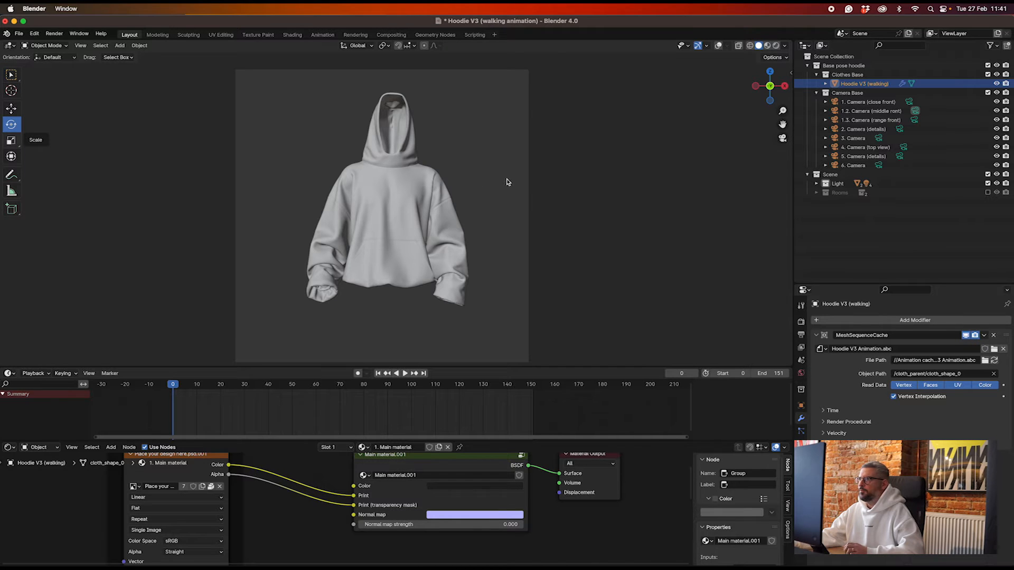
key(KP_0)
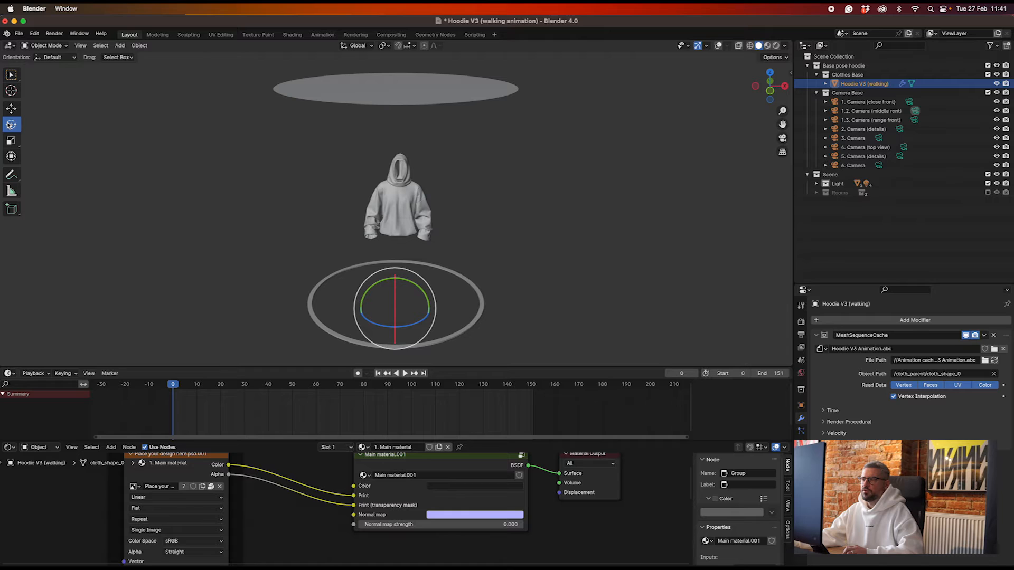
drag(421, 322, 408, 322)
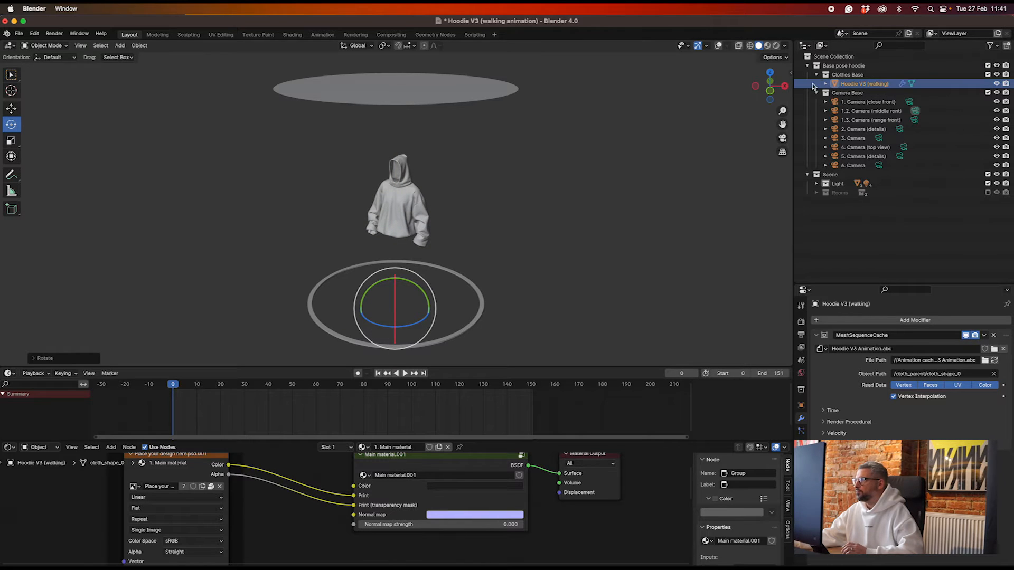
click(782, 139)
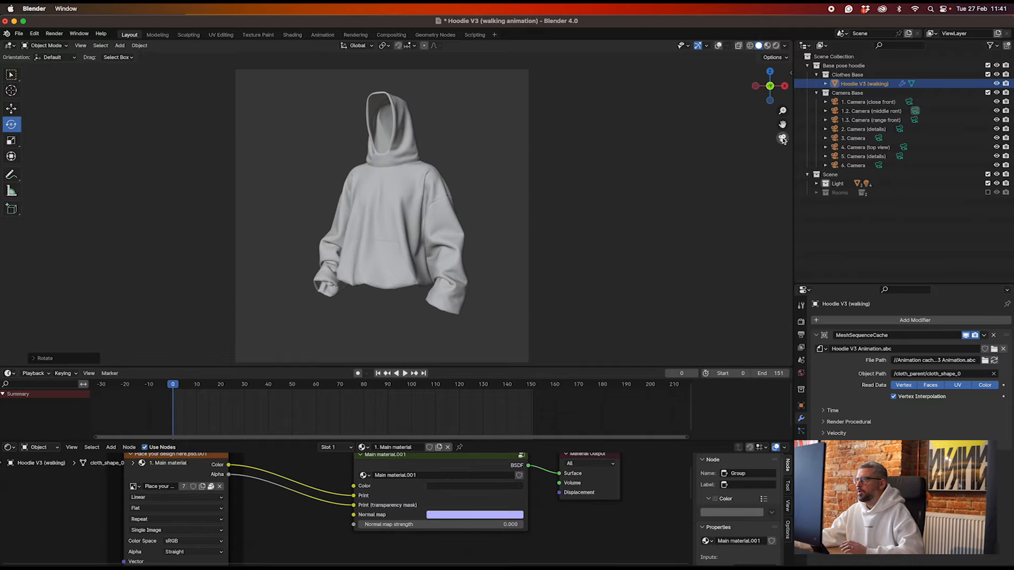
key(space)
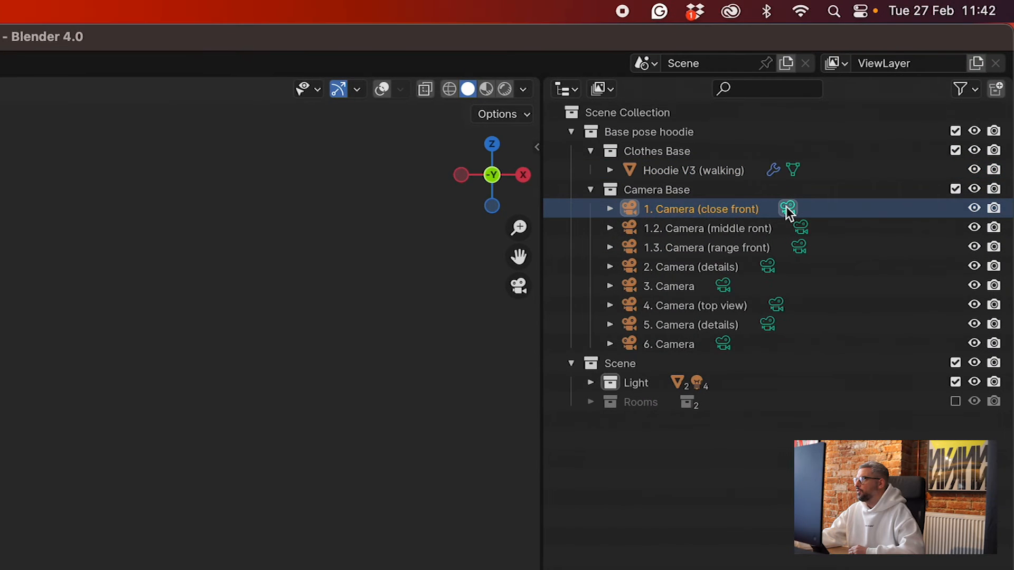
- View the playing animation through the scene's cameras in turn, from 1. Camera (close front) to 6. Camera
click(910, 102)
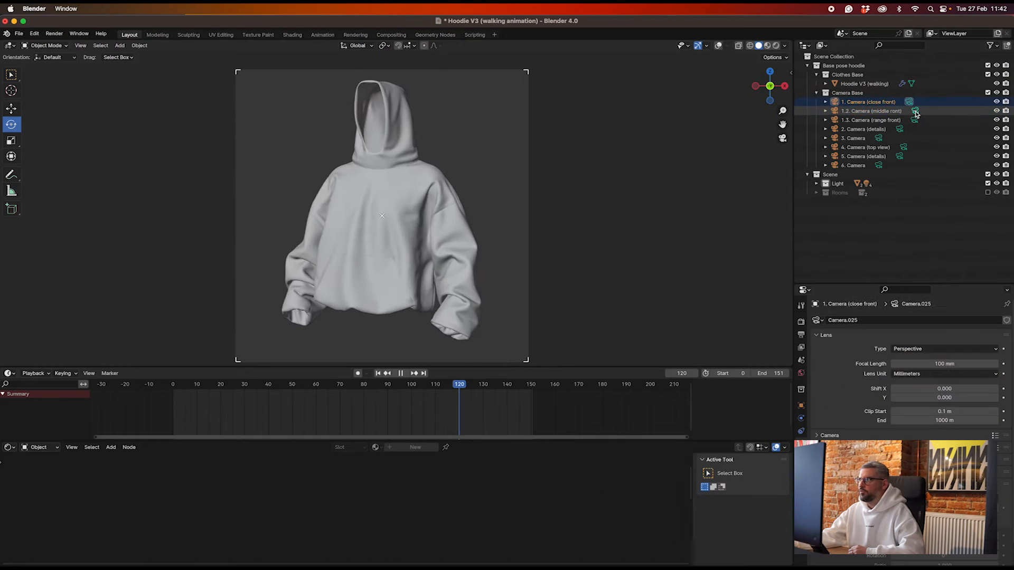
click(915, 111)
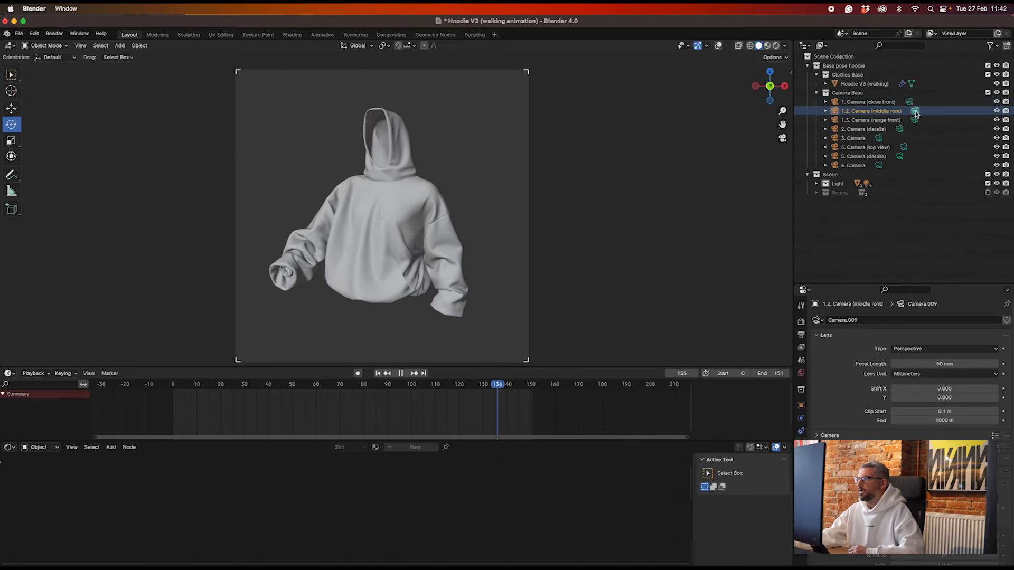
click(915, 121)
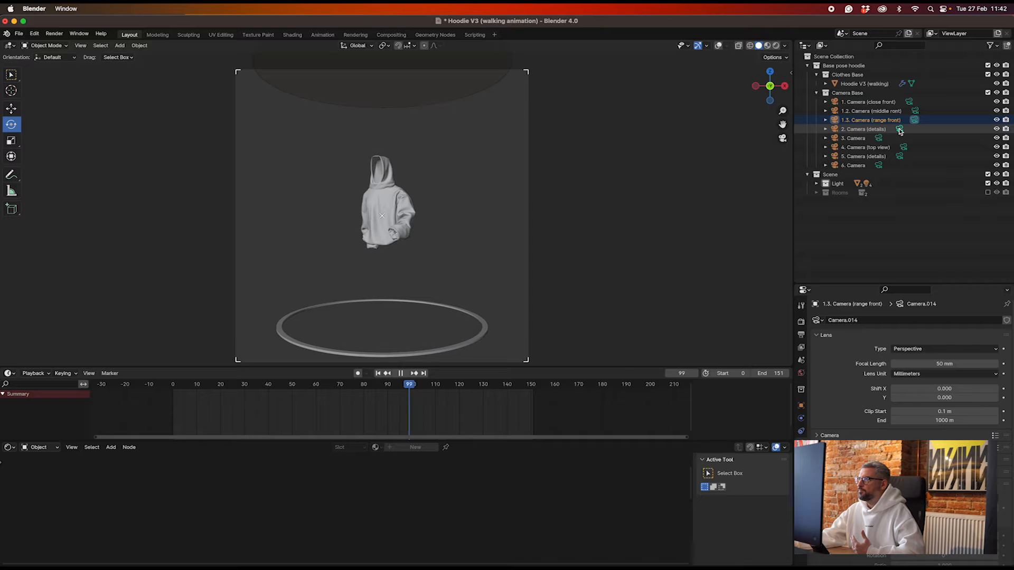
click(899, 129)
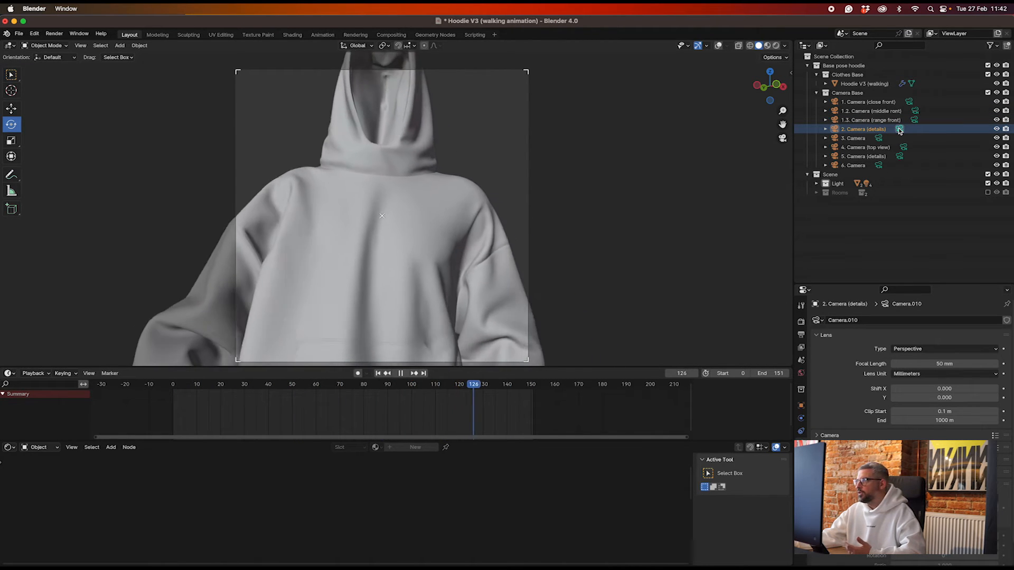
click(880, 139)
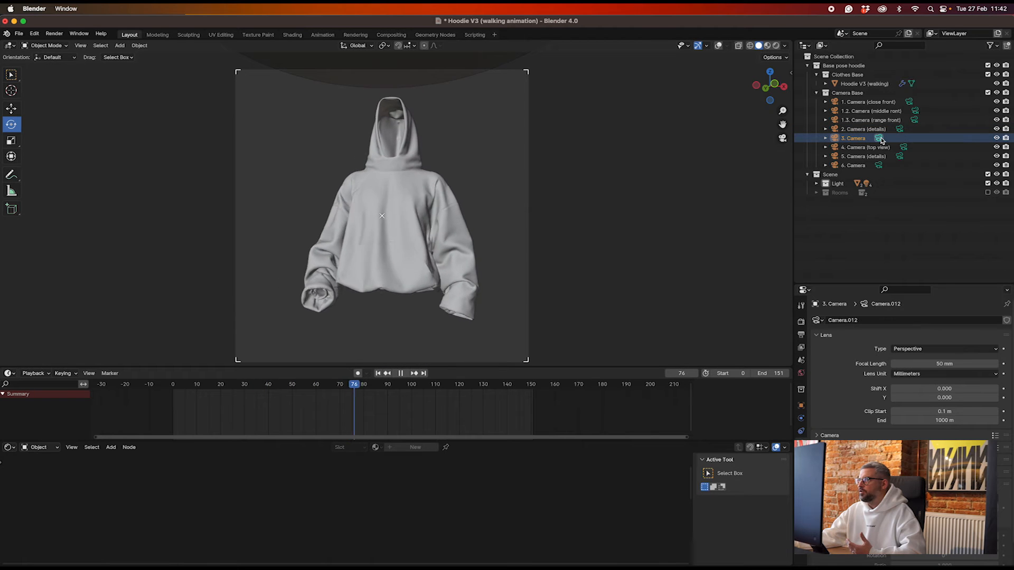
click(903, 147)
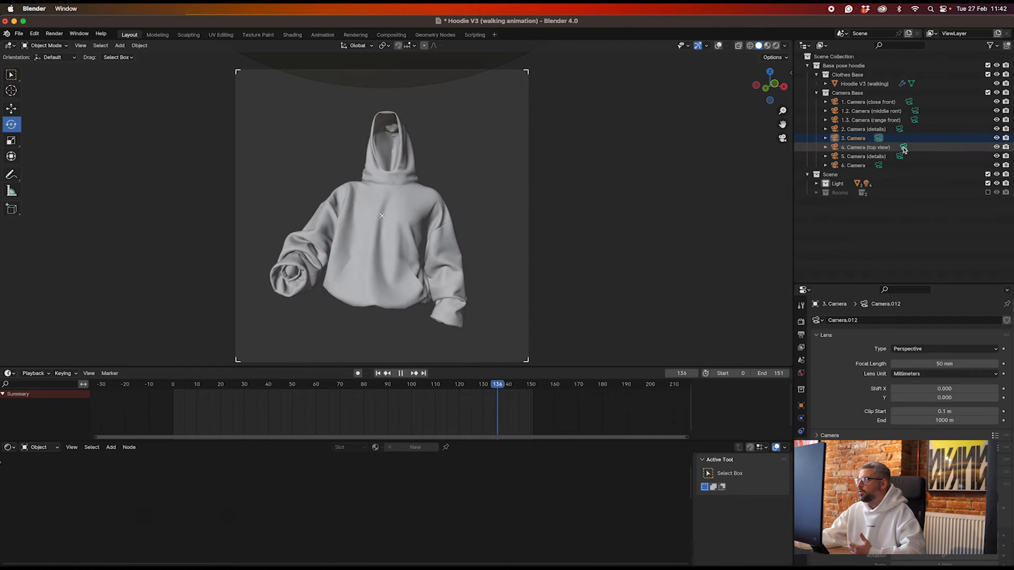
click(902, 156)
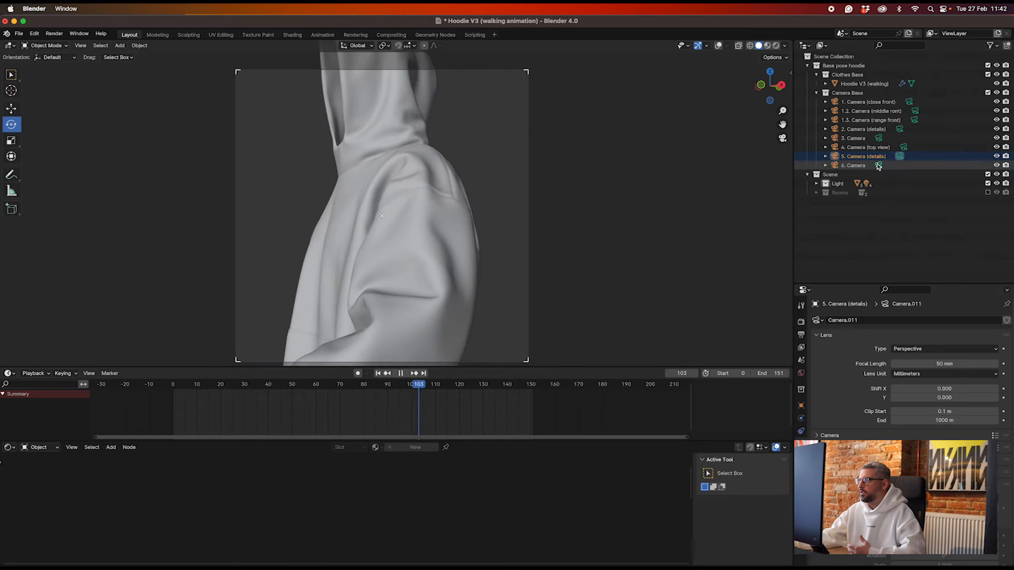
click(882, 165)
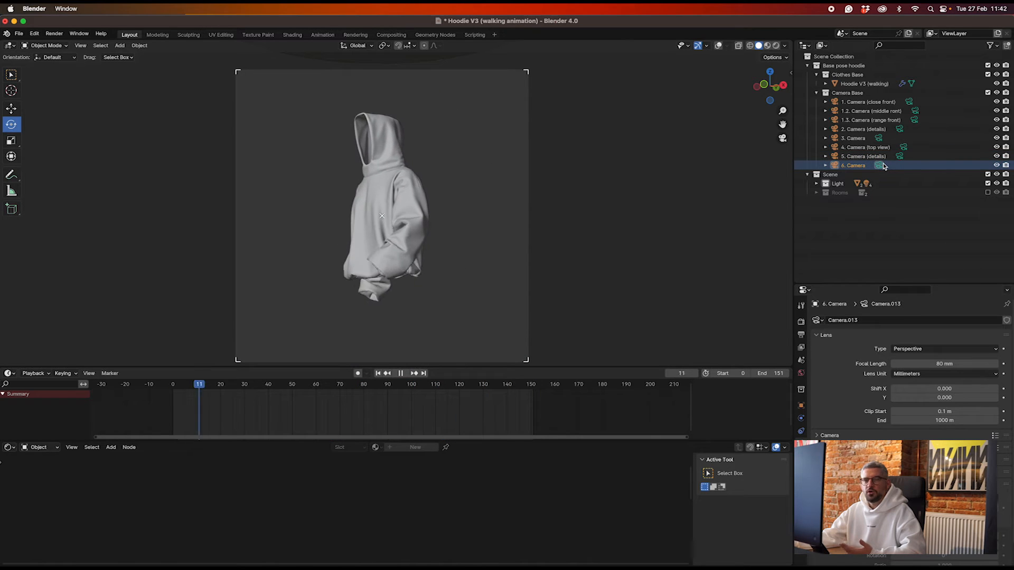
- Select Hoodie V3 (walking), then open Place your design here.psd in Photoshop from the mockup's folder
click(863, 83)
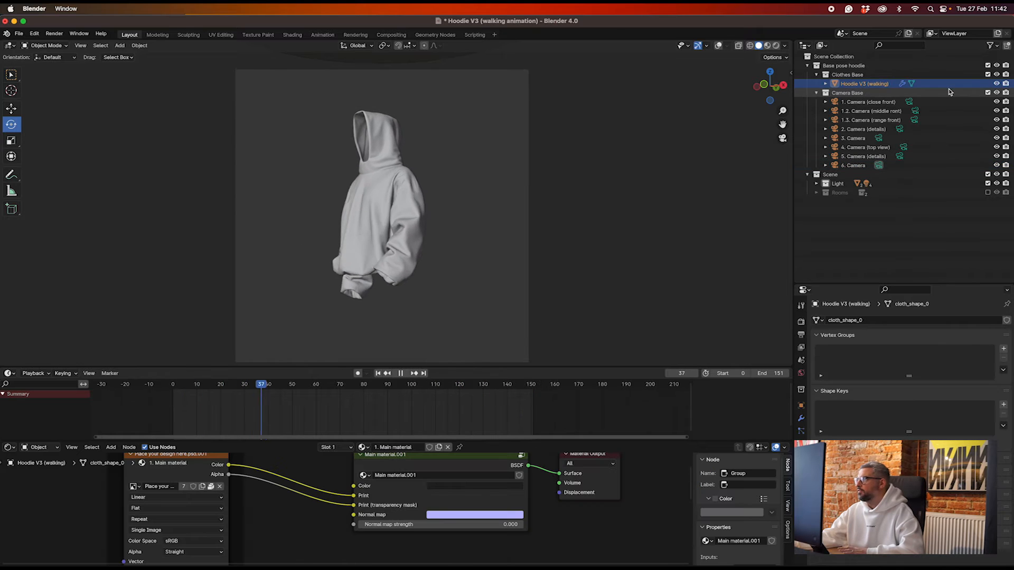
click(170, 558)
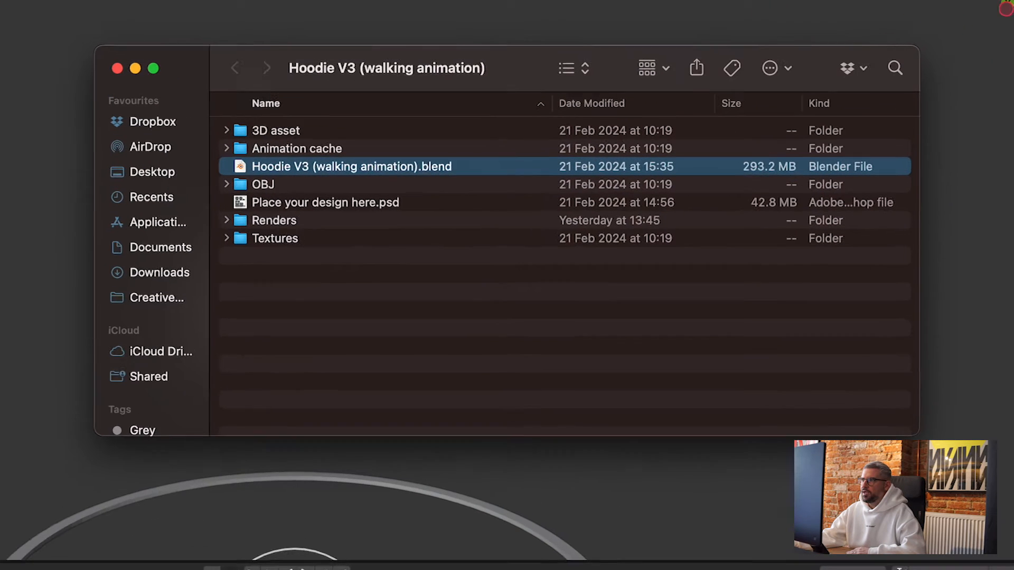
click(396, 190)
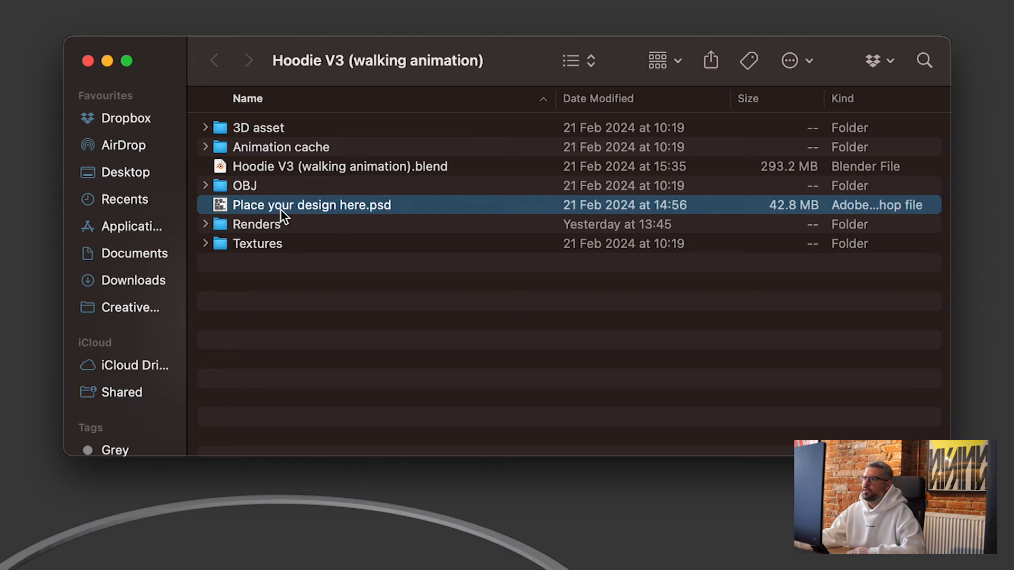
double_click(290, 210)
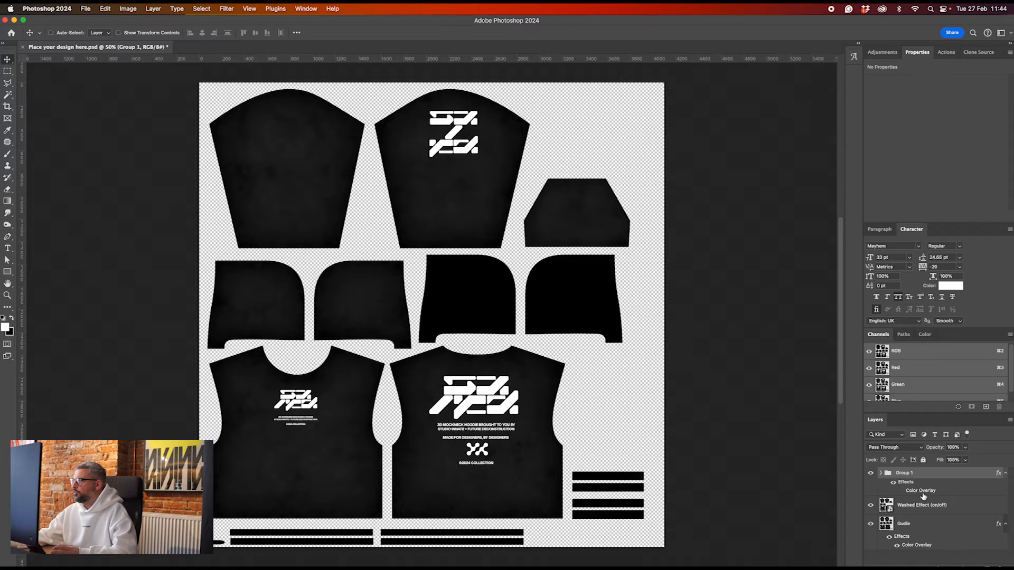
- Hide the Washed Effect (on/off) and Gudie layers, and set up a Save for Web export as PNG-24 with transparency at 4096 × 4096 px
click(870, 504)
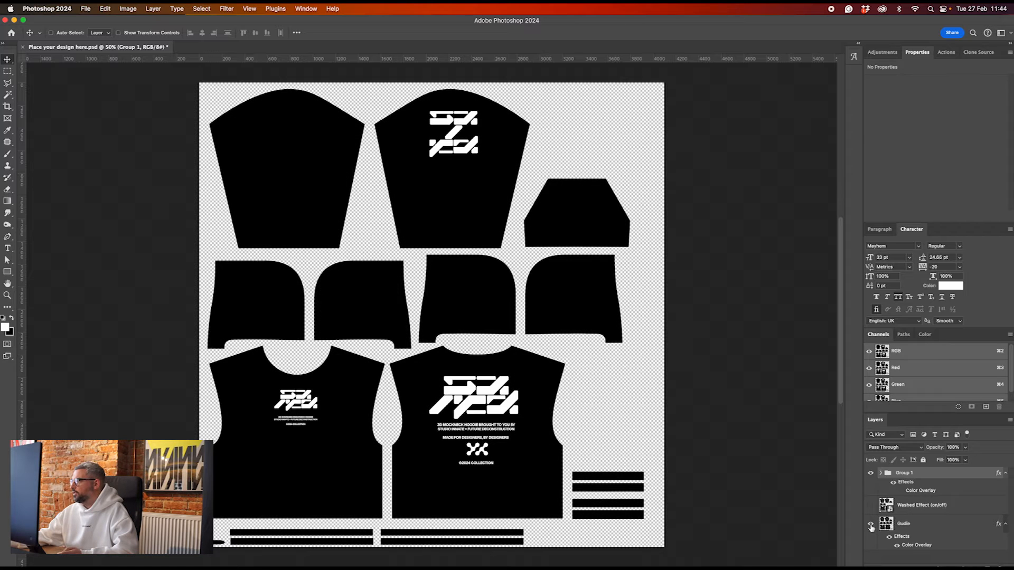
click(870, 523)
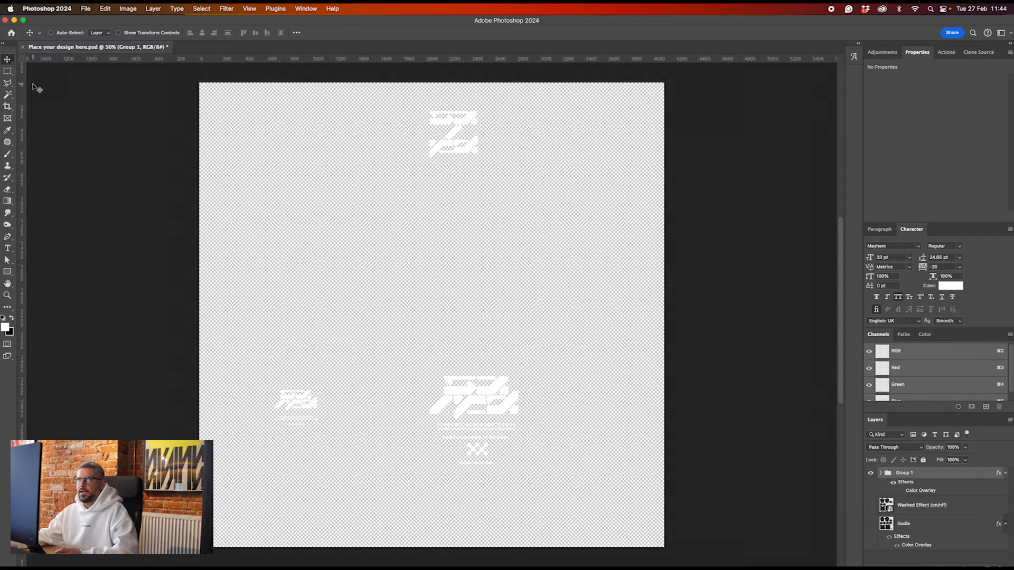
click(85, 9)
mouse_move(112, 154)
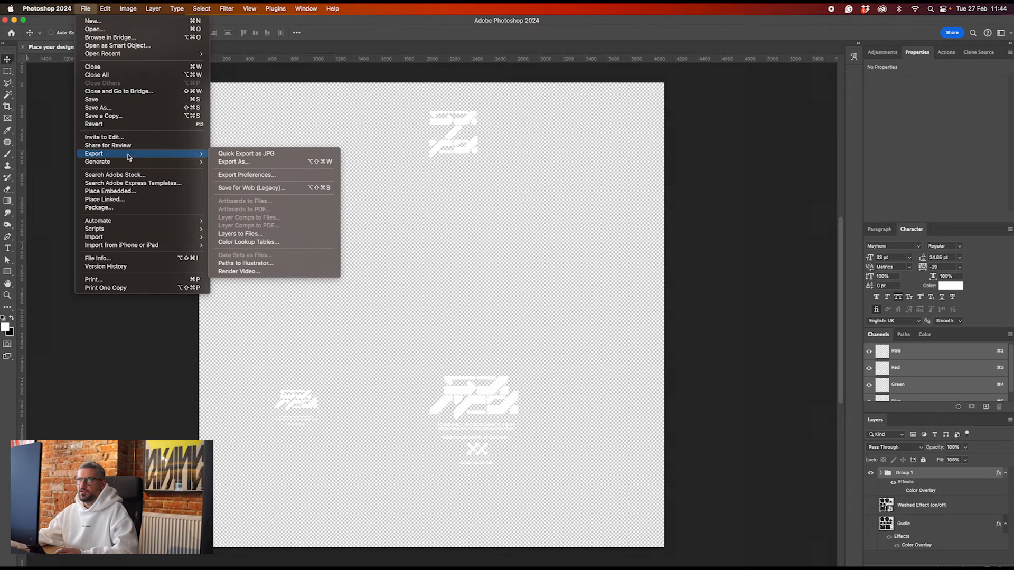
click(282, 192)
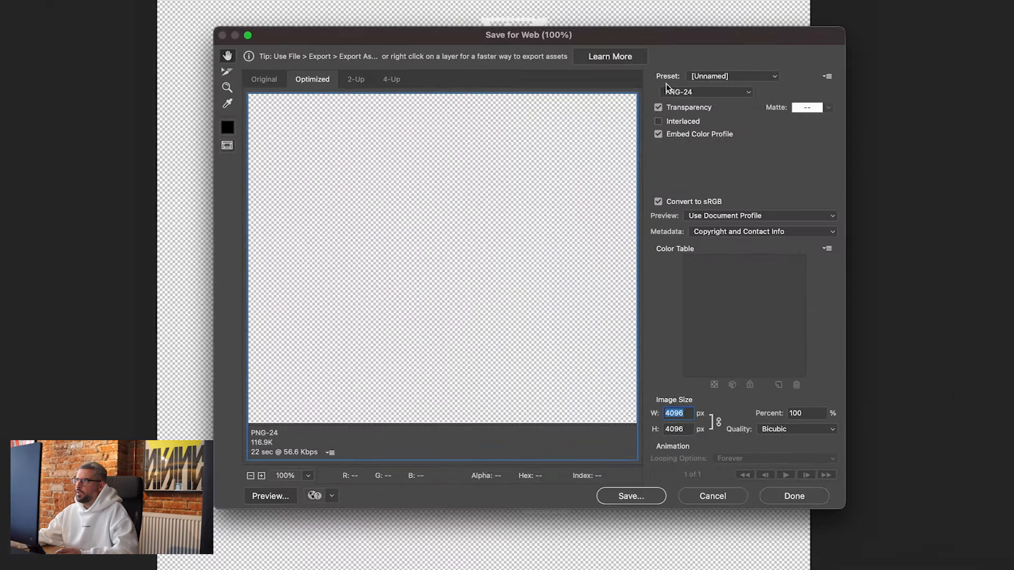
click(606, 166)
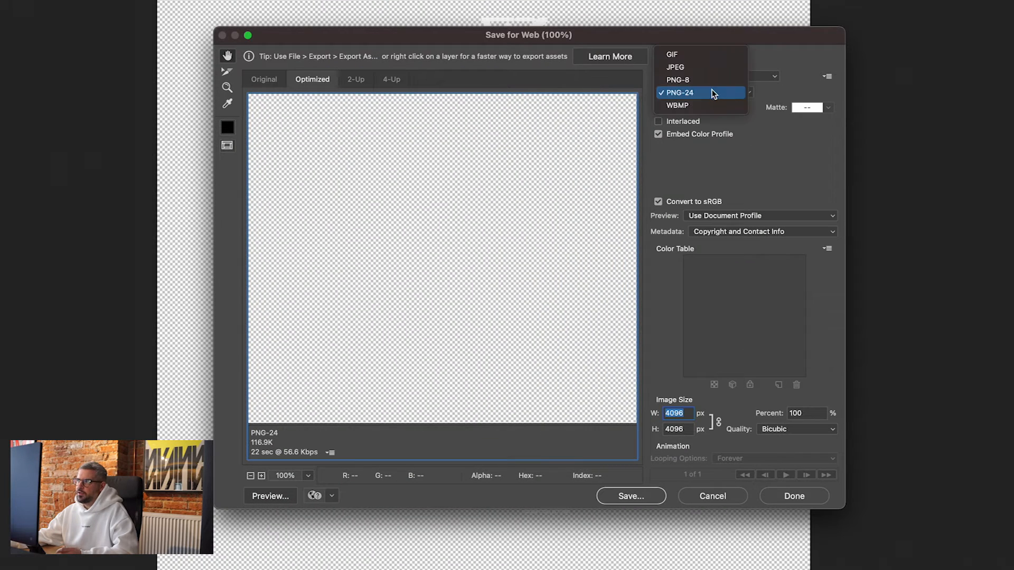
click(710, 93)
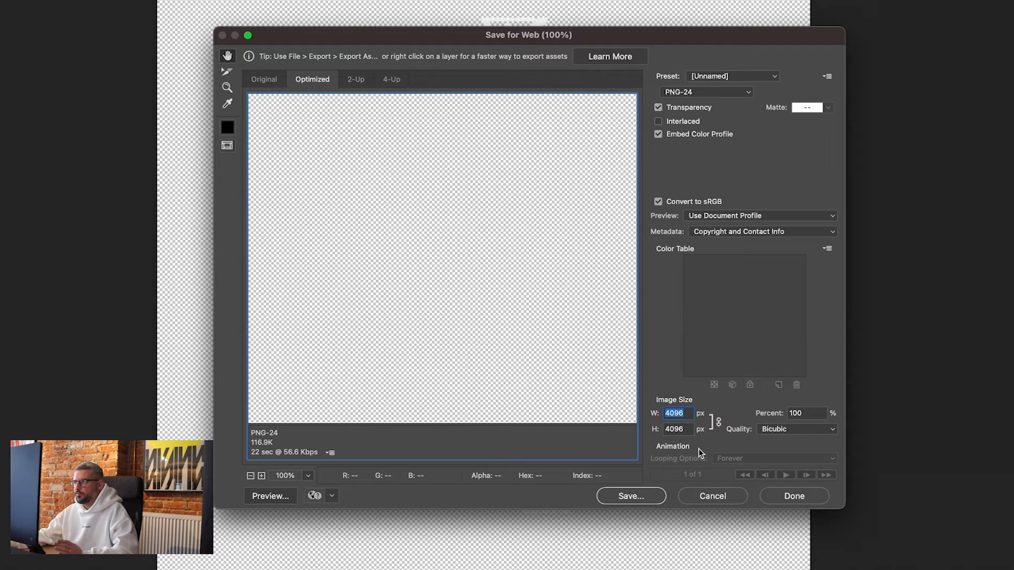
- Save the exported image to the Desktop as Place-your-design-here-Design.png
click(646, 499)
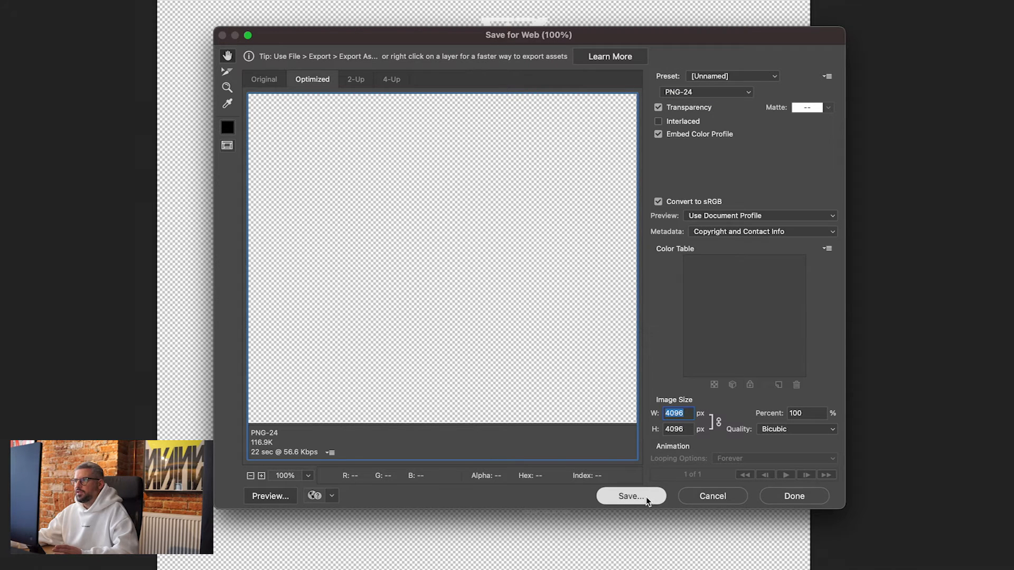
click(445, 281)
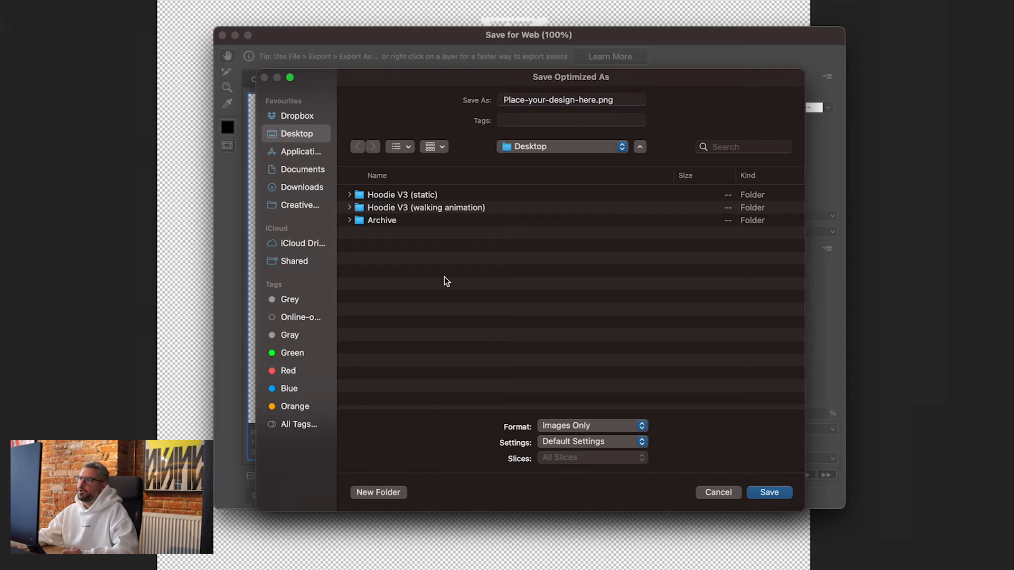
click(595, 100)
text(-De)
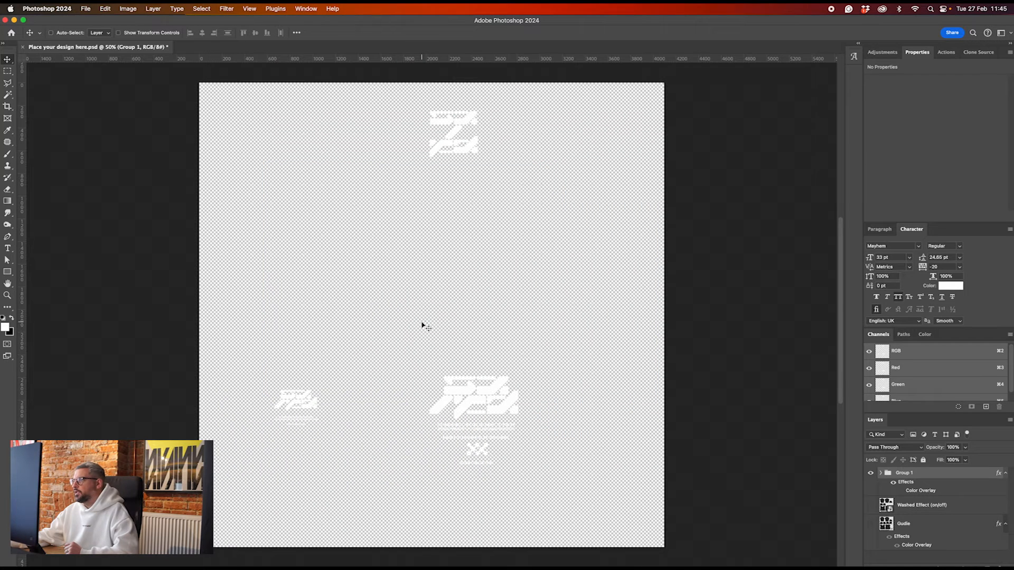
- Switch to Blender and look through the hoodie's material slots in the shader editor, staying on 1. Main material
mouse_move(388, 566)
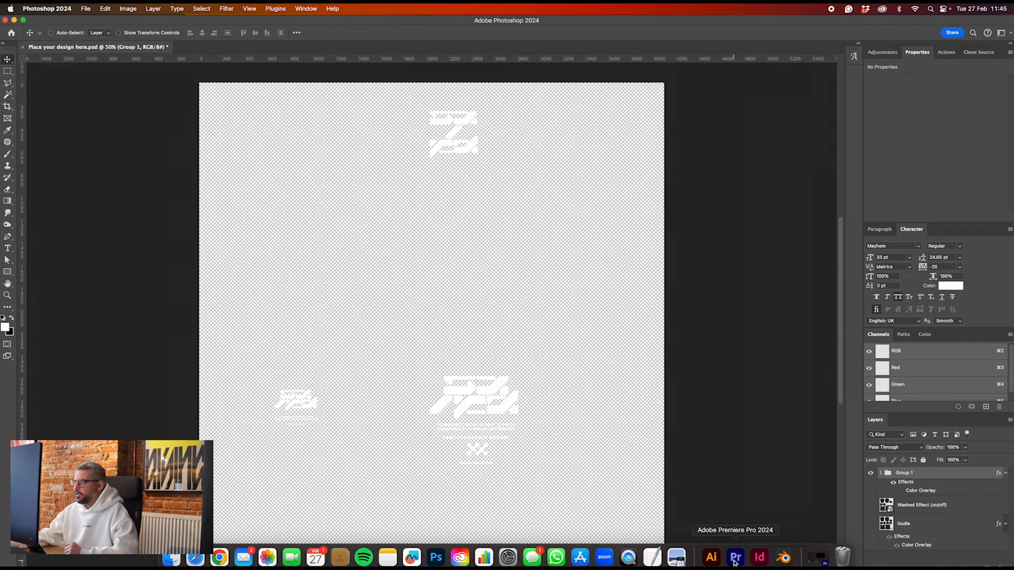
click(784, 557)
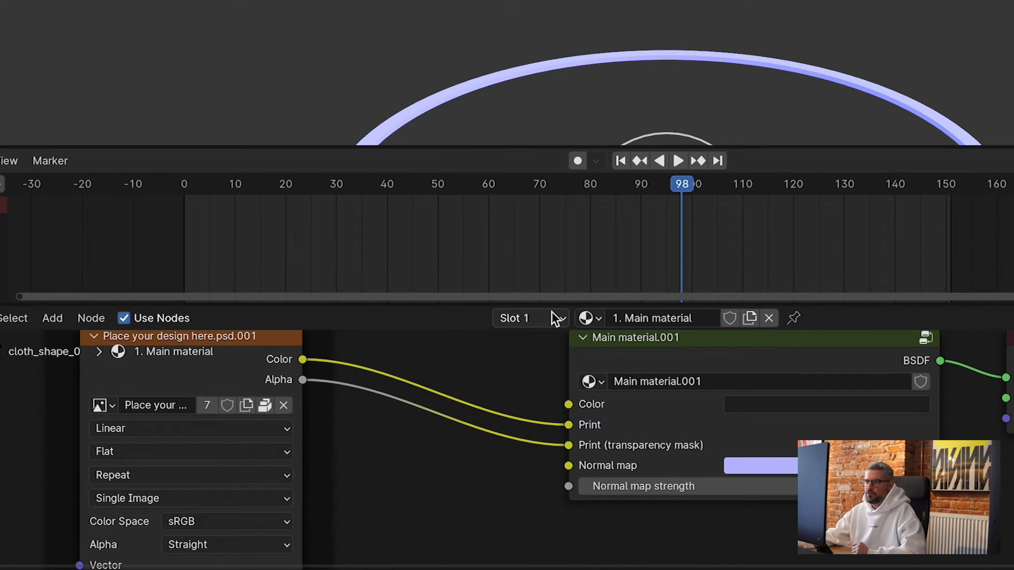
click(344, 447)
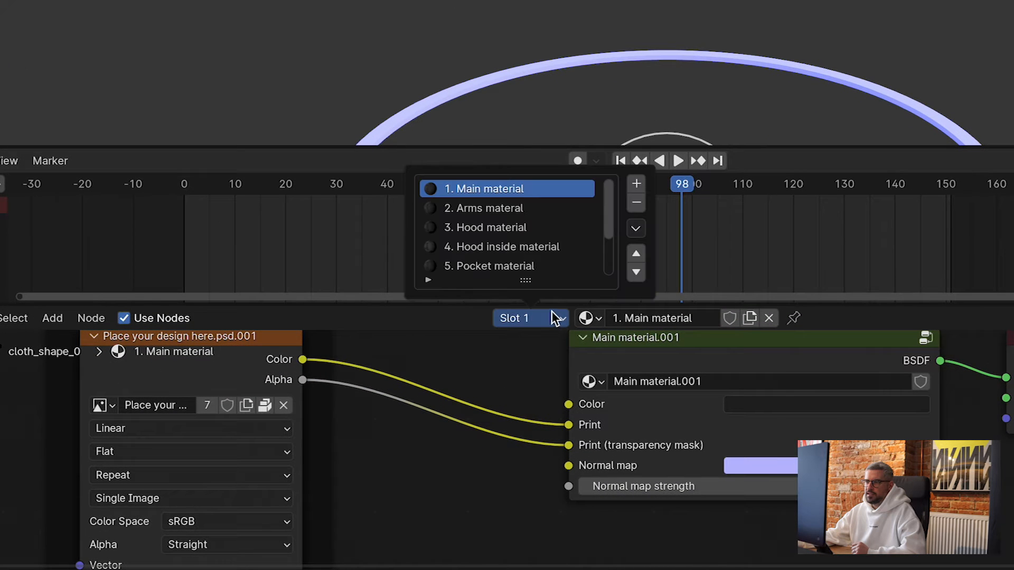
scroll(547, 236, down, 3)
scroll(547, 232, up, 2)
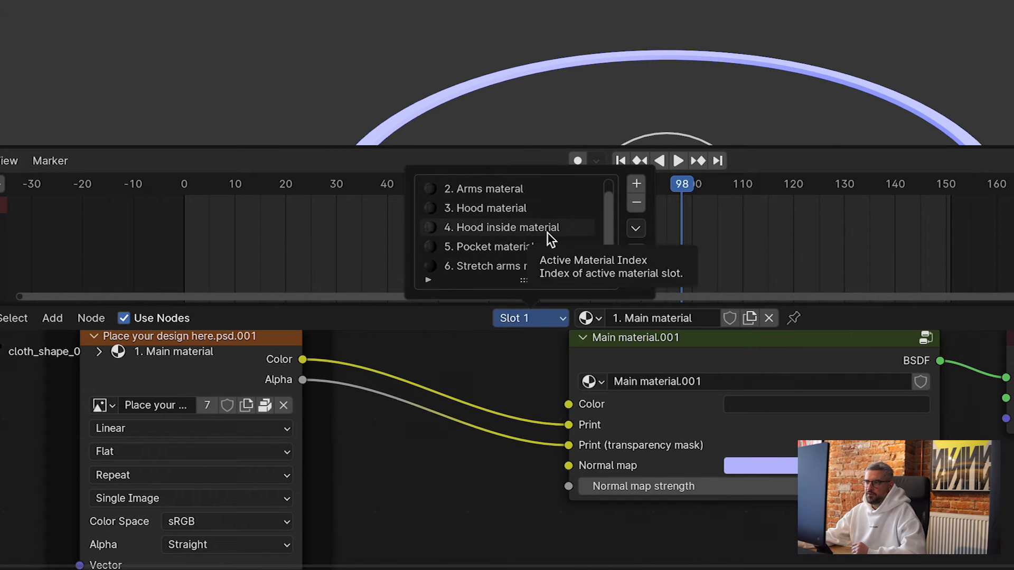
scroll(547, 232, up, 1)
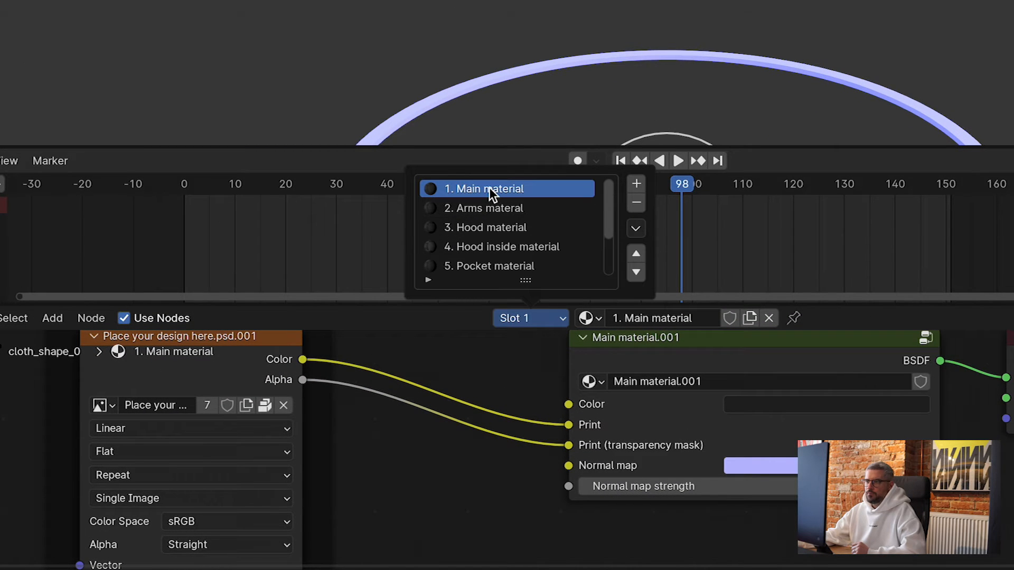
- Create a new image in the Main material's texture node and load Place-your-design-here-Design.png from the Desktop into it
click(247, 406)
click(288, 566)
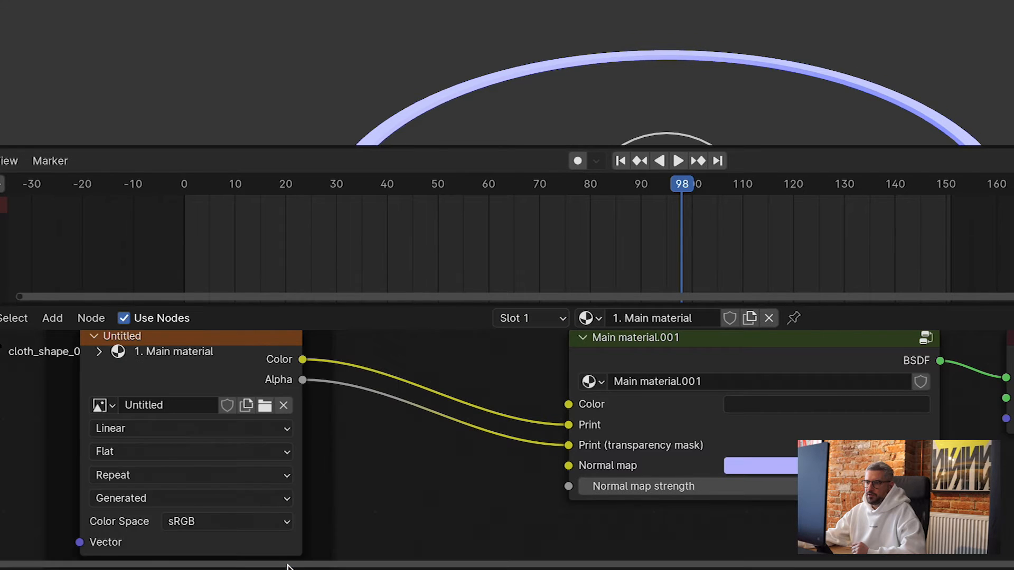
click(272, 405)
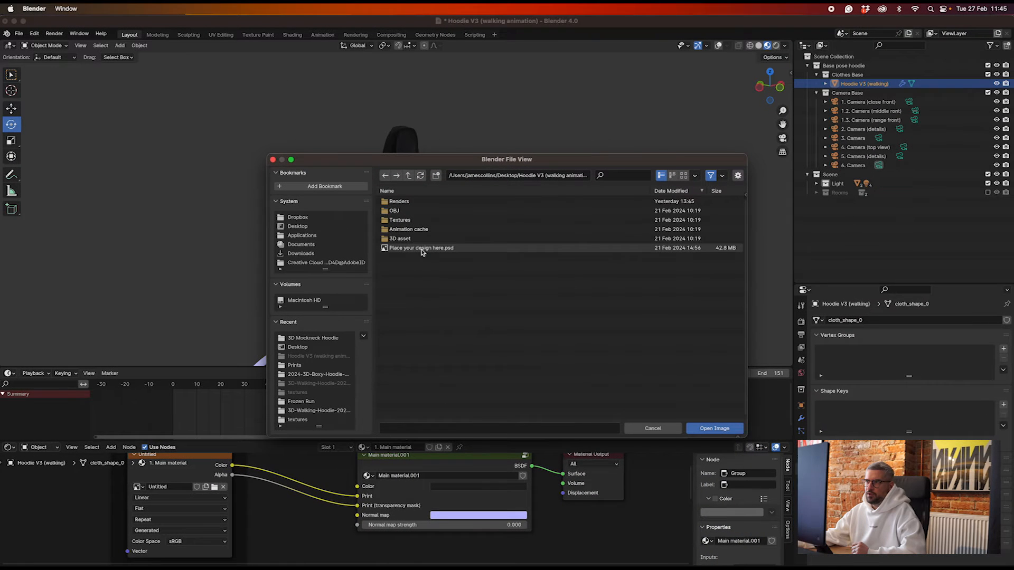
click(300, 227)
click(414, 230)
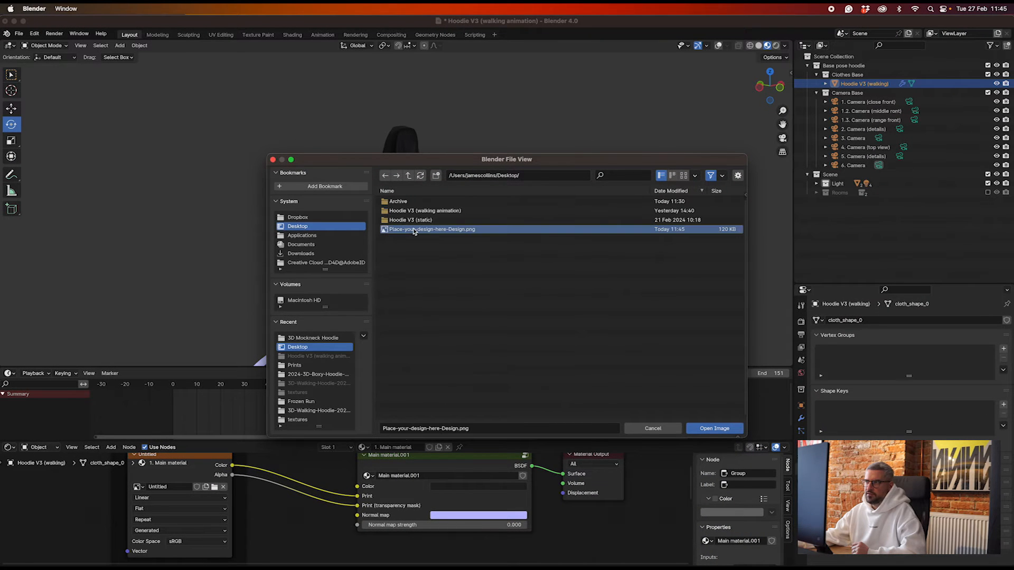
click(710, 428)
scroll(403, 205, left, 10)
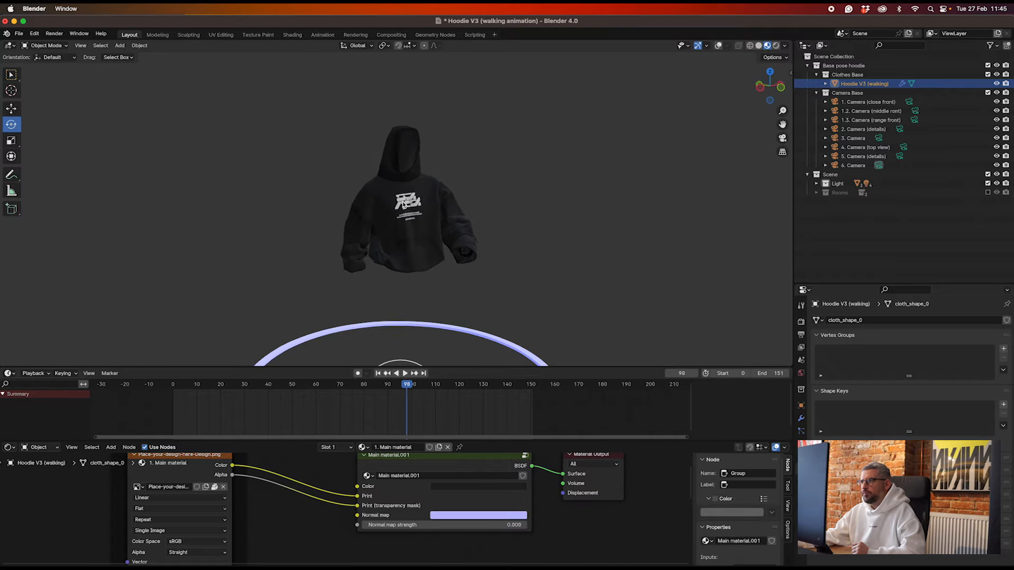
scroll(404, 205, left, 3)
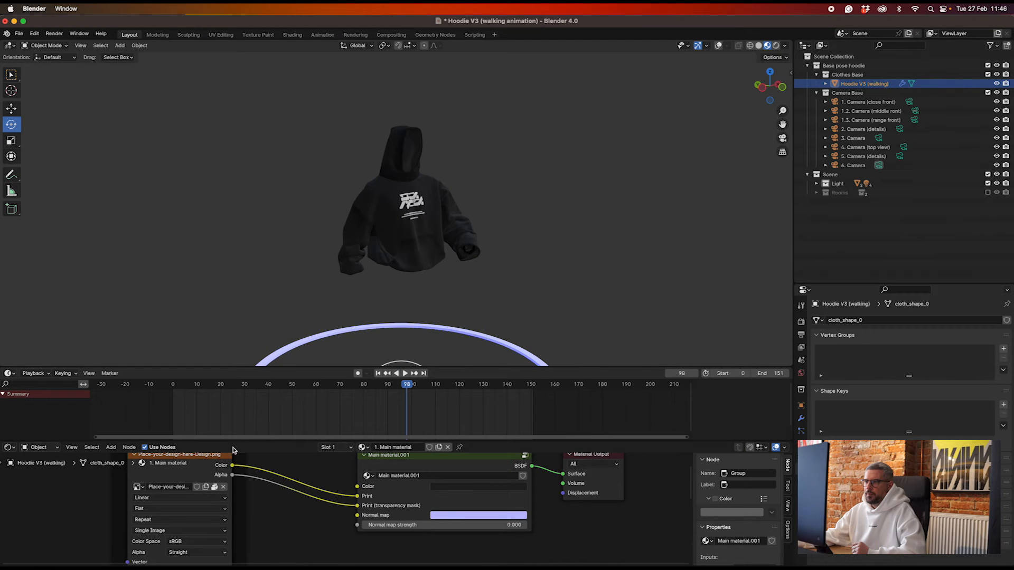
- Select the 2. Arms material slot and replace its print texture with a new image loaded from Place-your-design-here-Design.png
click(343, 447)
click(315, 397)
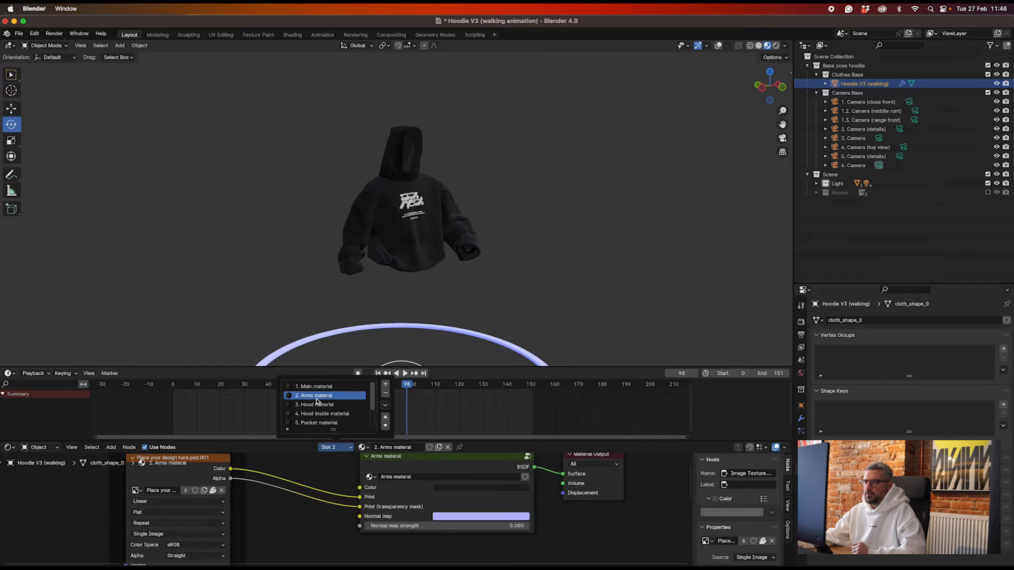
click(206, 493)
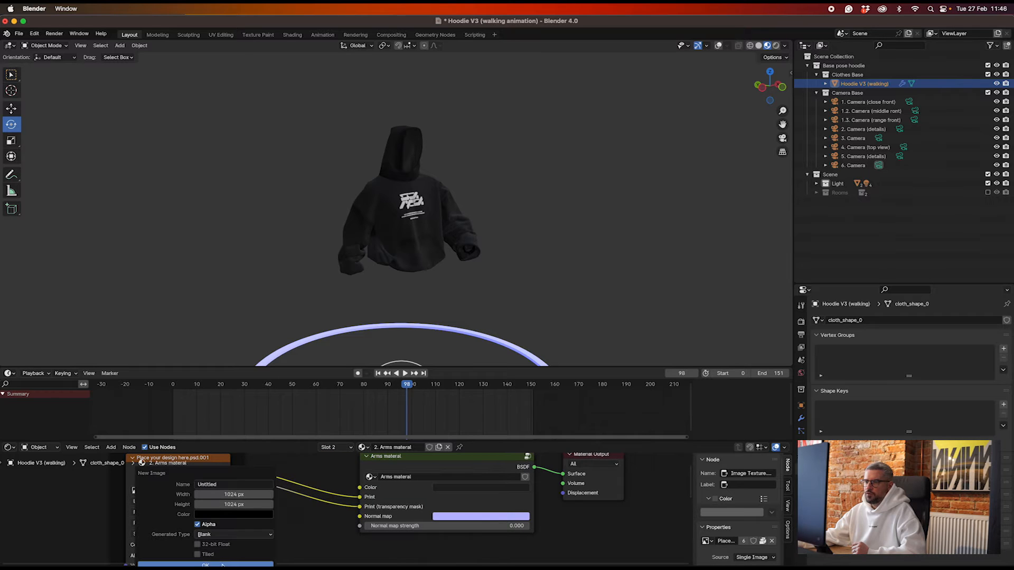
click(219, 494)
click(214, 491)
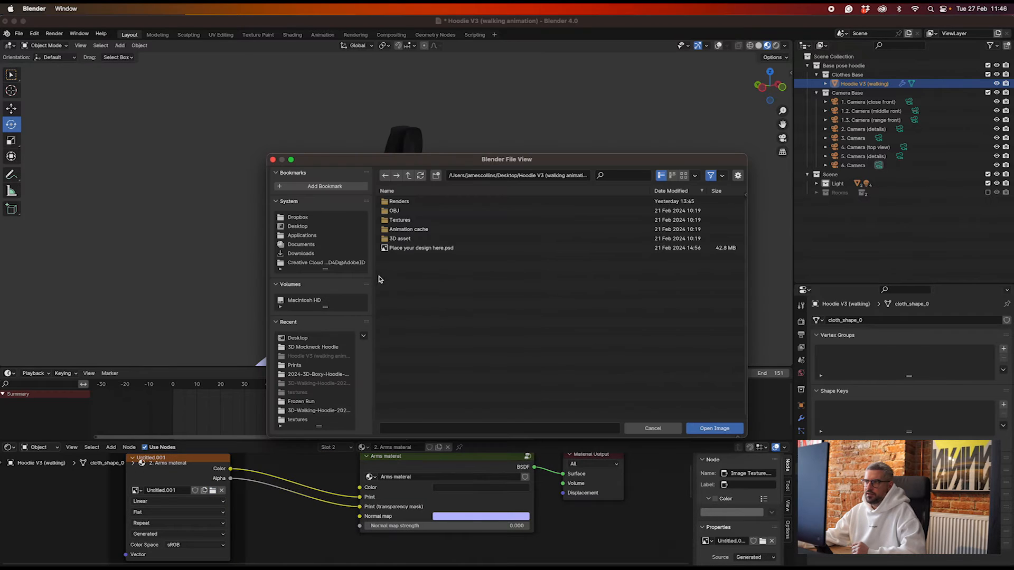
click(319, 227)
click(432, 229)
click(715, 428)
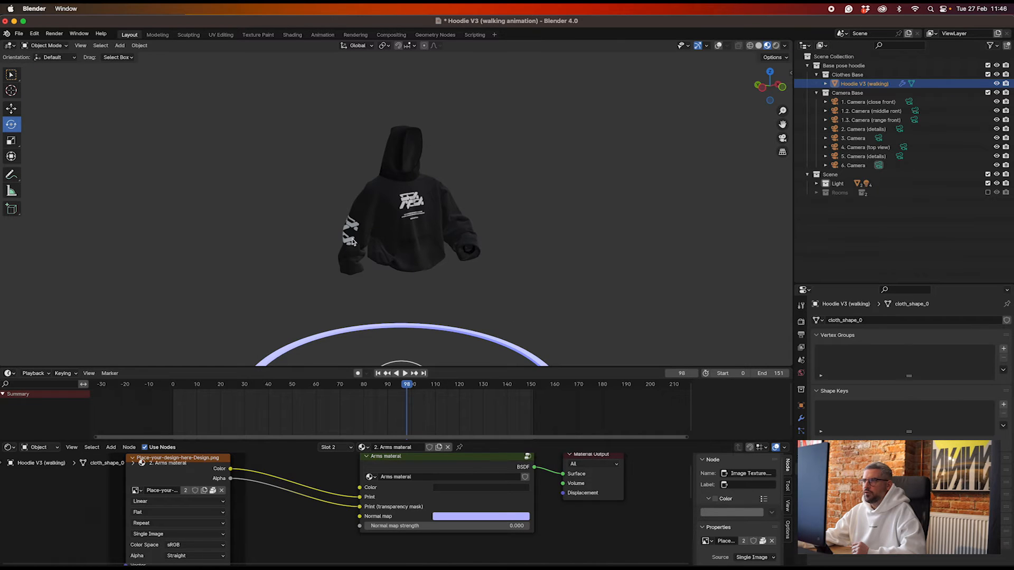
- Select the 3. Hood material slot and replace its print texture with a new image loaded from Place-your-design-here-Design.png
click(344, 447)
click(315, 404)
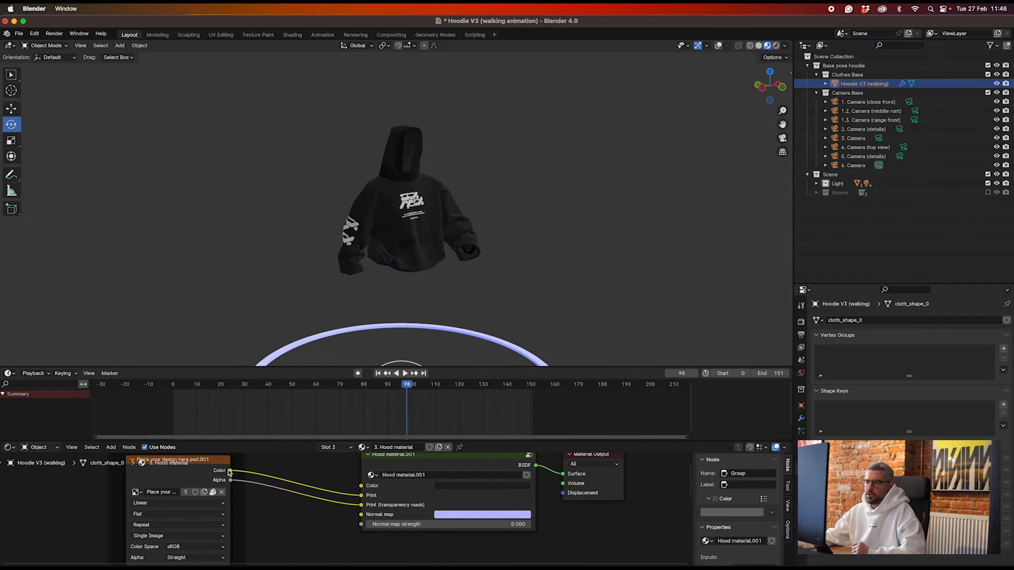
click(203, 492)
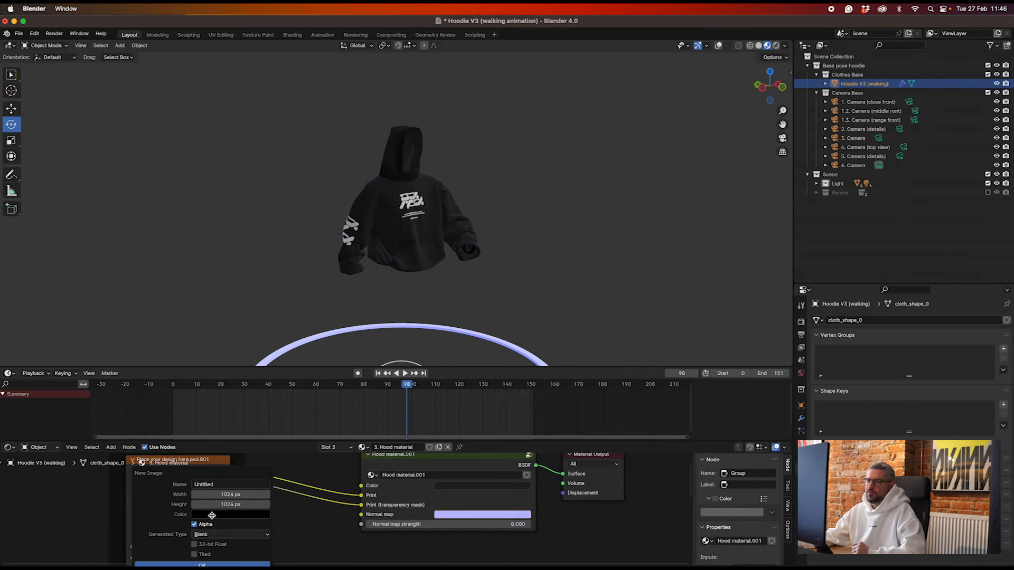
click(203, 564)
click(212, 493)
click(431, 248)
click(297, 225)
click(451, 230)
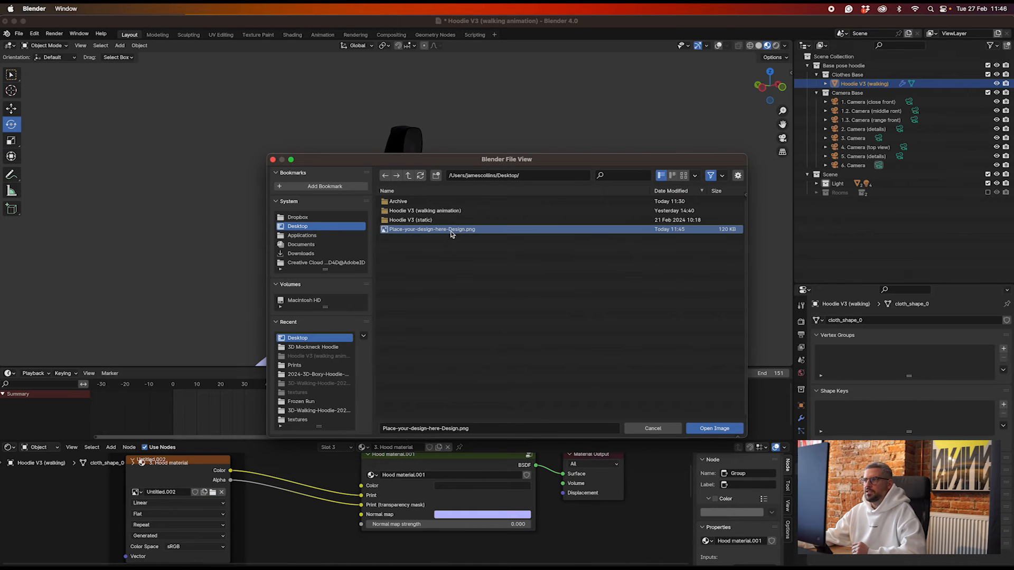
click(714, 428)
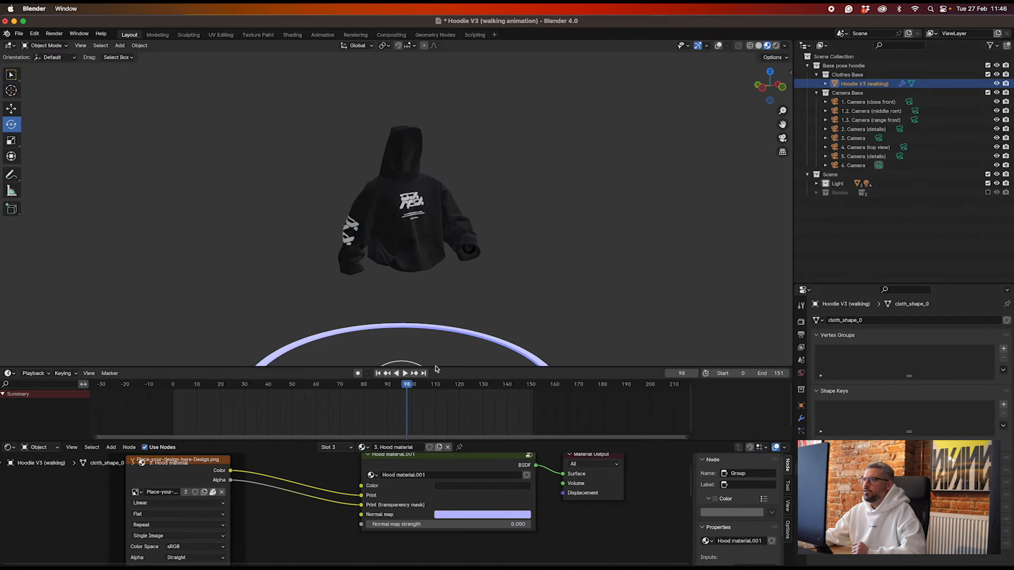
- Select the 4. Hood inside material slot and replace its print texture with Place-your-design-here-Design.png
click(338, 447)
click(314, 414)
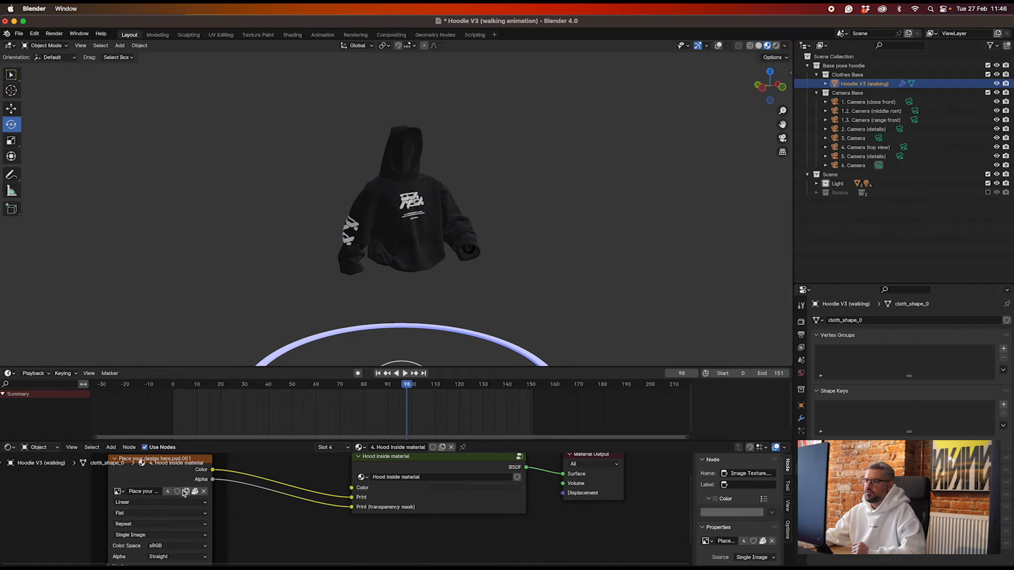
click(186, 492)
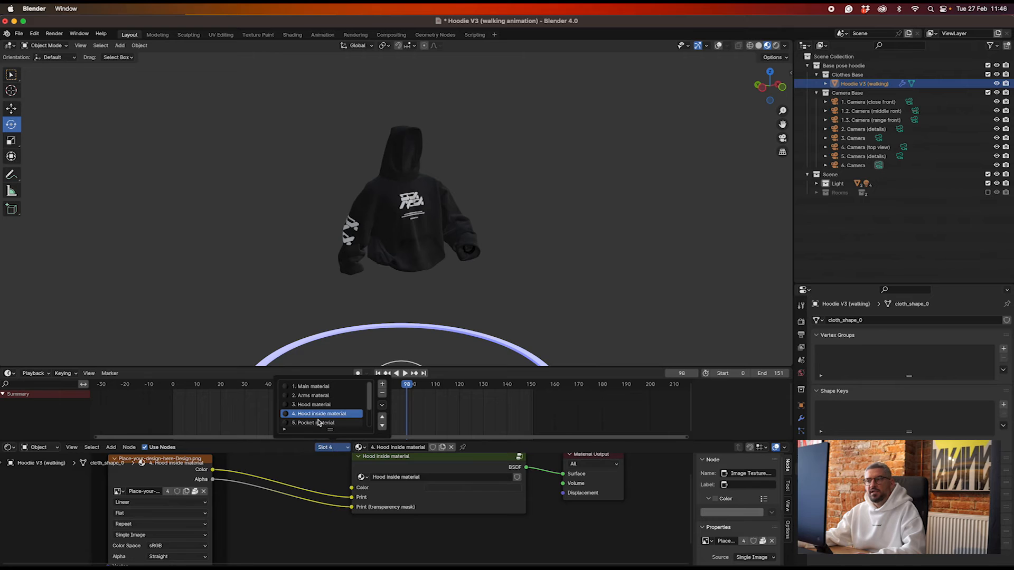
- Select the 5. Pocket material slot and create a new image for its print texture
click(188, 492)
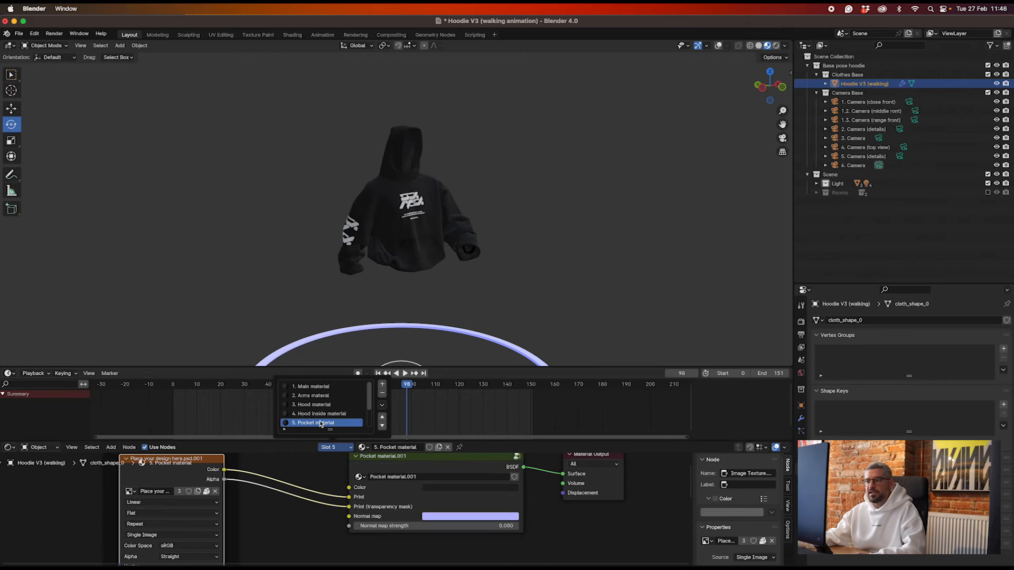
click(199, 493)
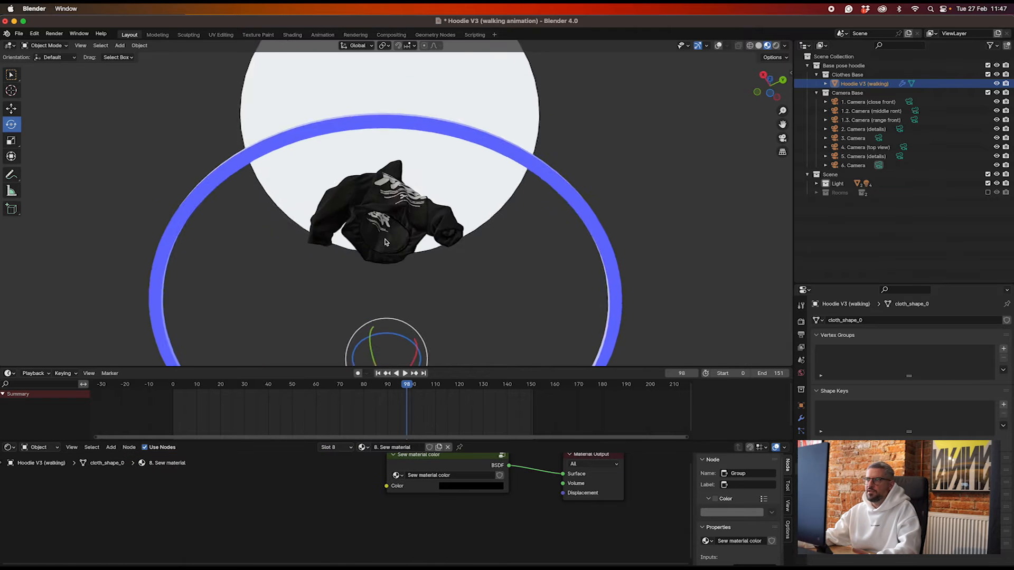
- Inspect the hoodie's prints up close from underneath and behind, and check the list of its material slots
scroll(384, 243, down, 5)
scroll(384, 243, up, 5)
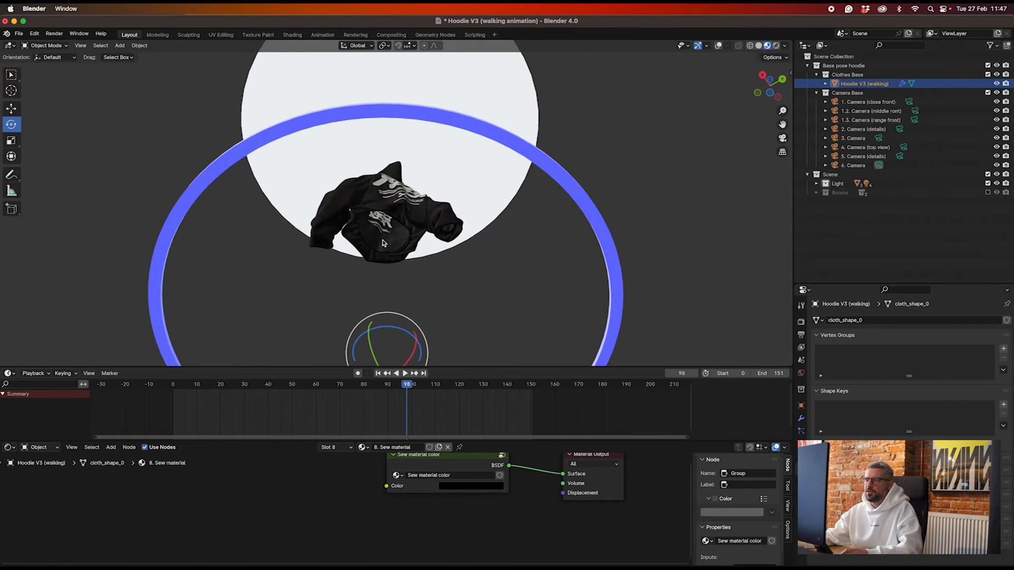
scroll(384, 243, down, 2)
scroll(383, 243, up, 8)
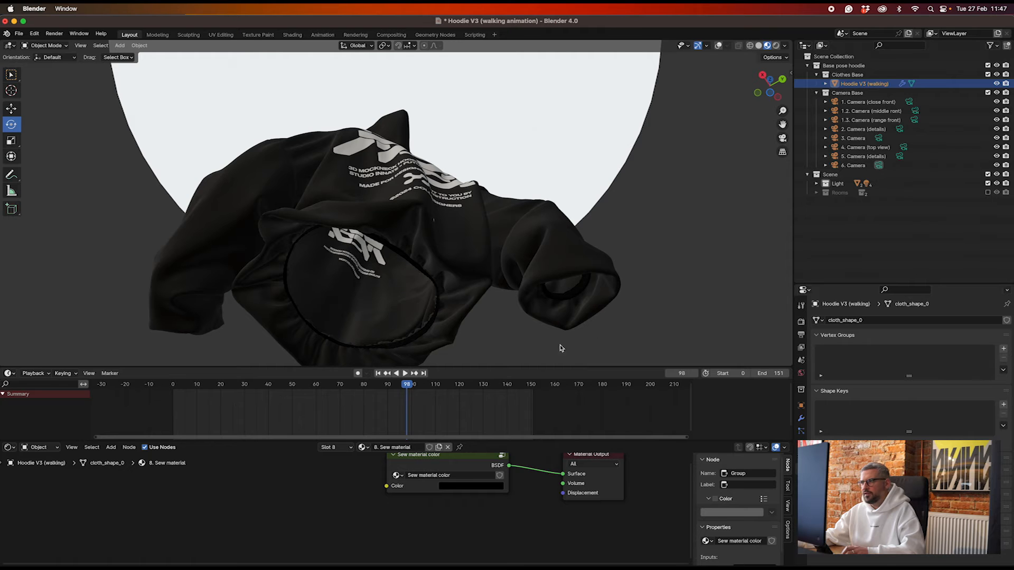
click(336, 447)
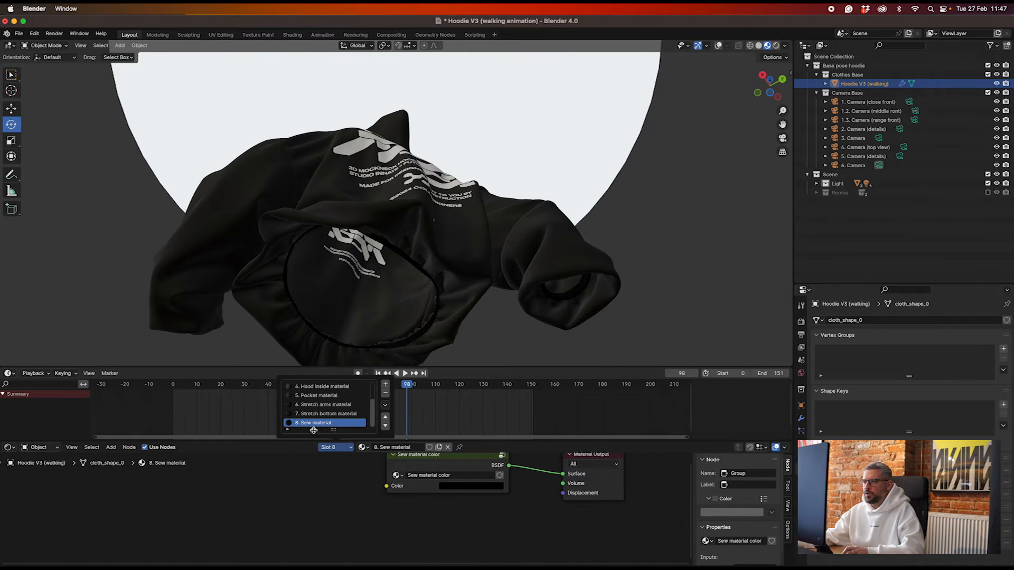
scroll(353, 300, up, 10)
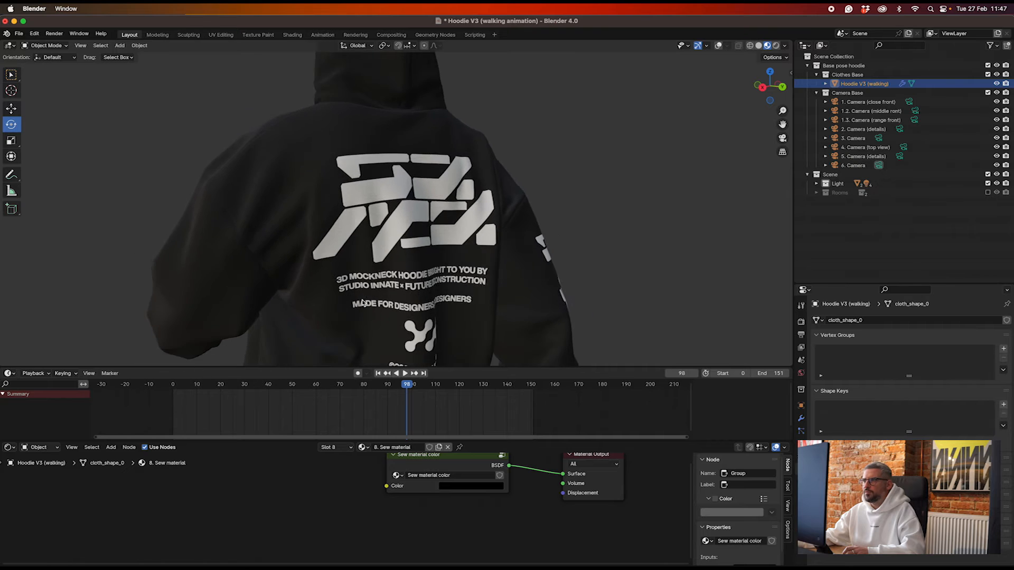
- Examine the fabric detail of the large logo print on the hoodie's back up close
scroll(363, 303, up, 6)
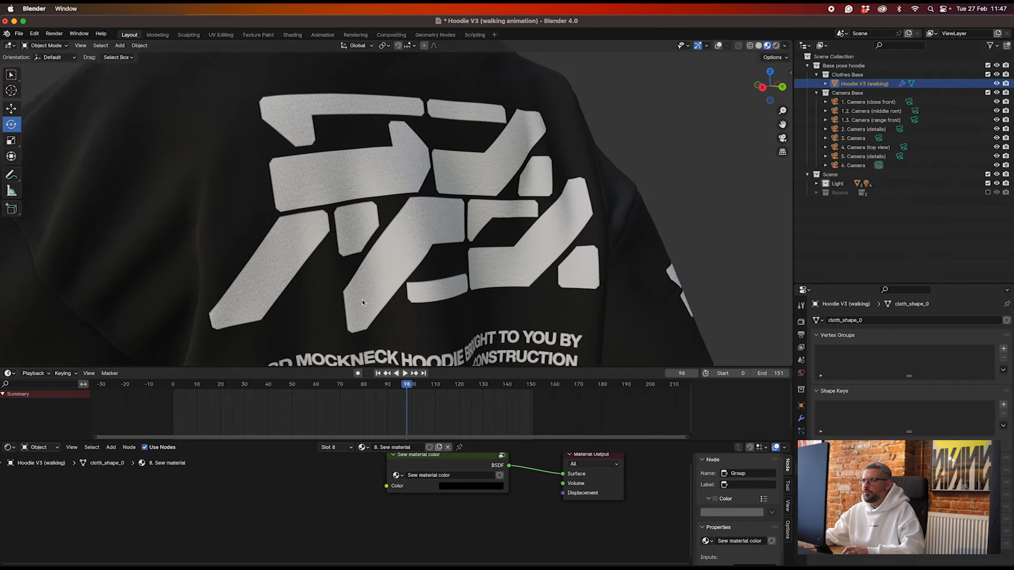
scroll(362, 302, up, 4)
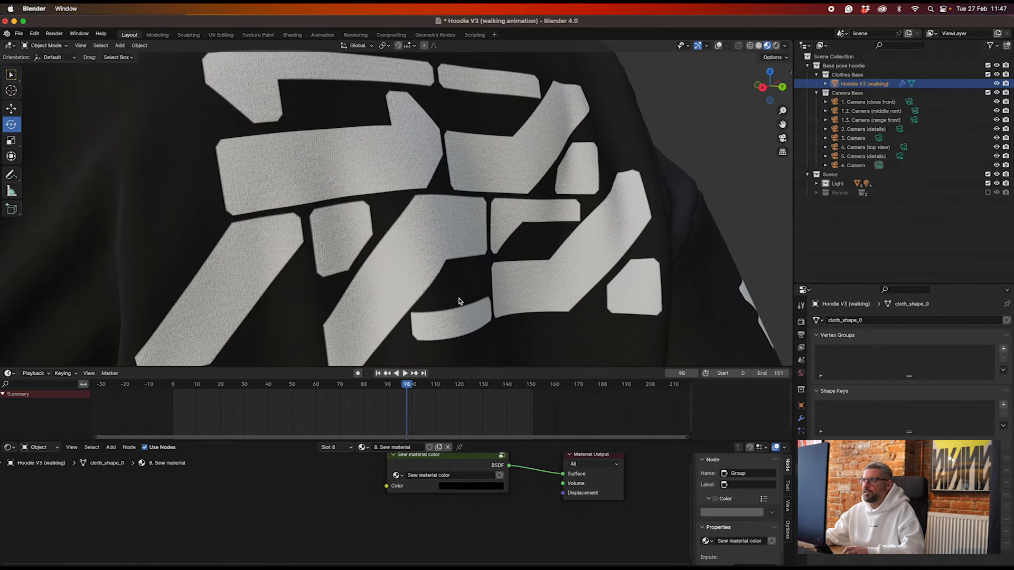
scroll(458, 301, down, 5)
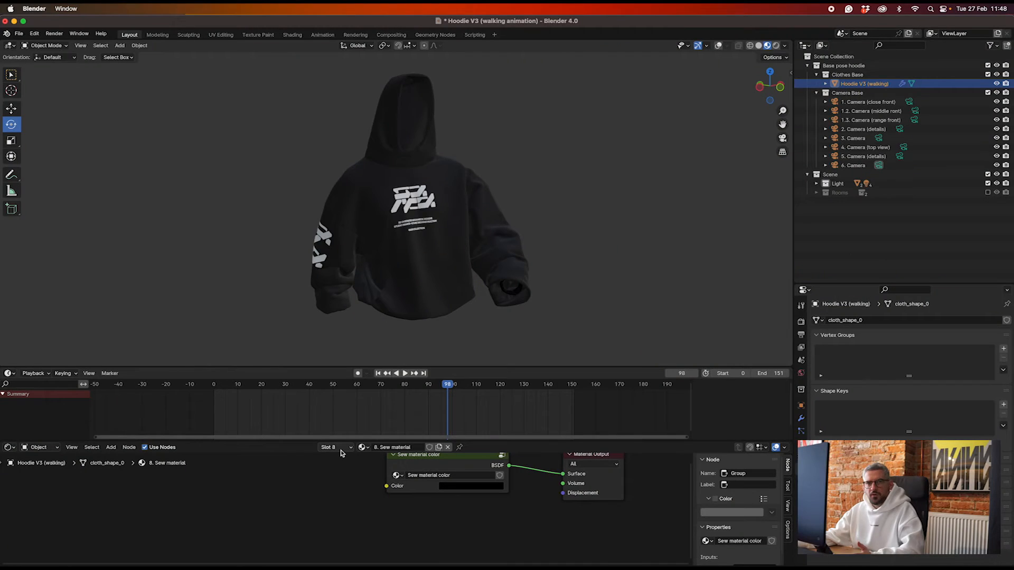
- Select the 1. Main material slot to show its nodes with the colour and normal map inputs
click(341, 452)
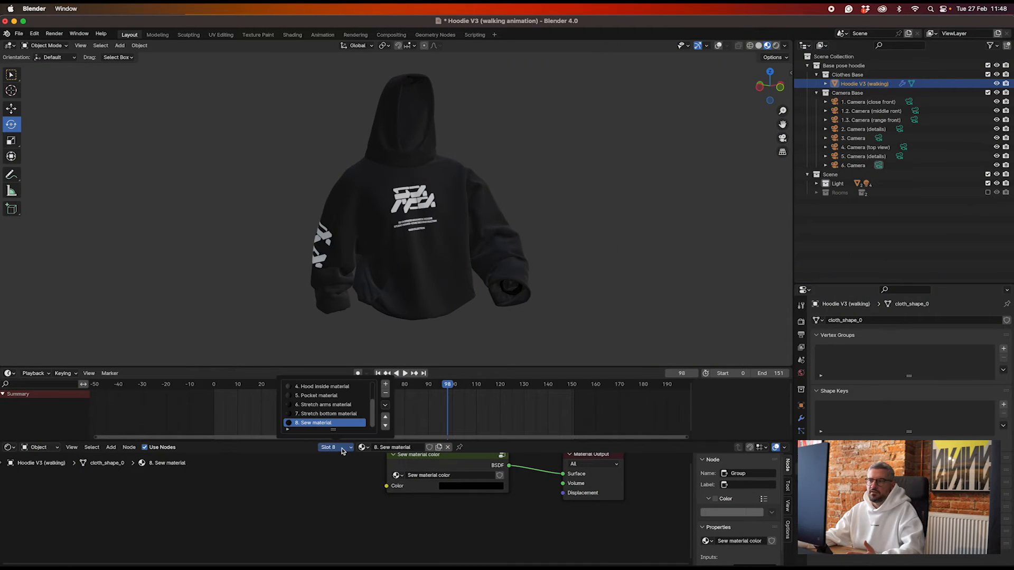
scroll(337, 415, up, 3)
click(309, 388)
scroll(328, 403, down, 3)
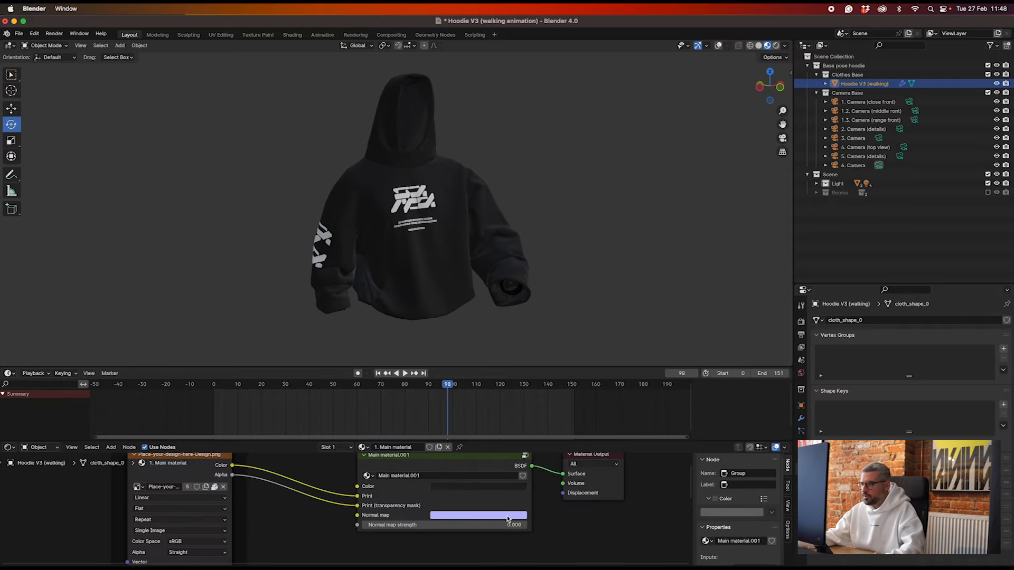
click(327, 422)
scroll(336, 408, up, 3)
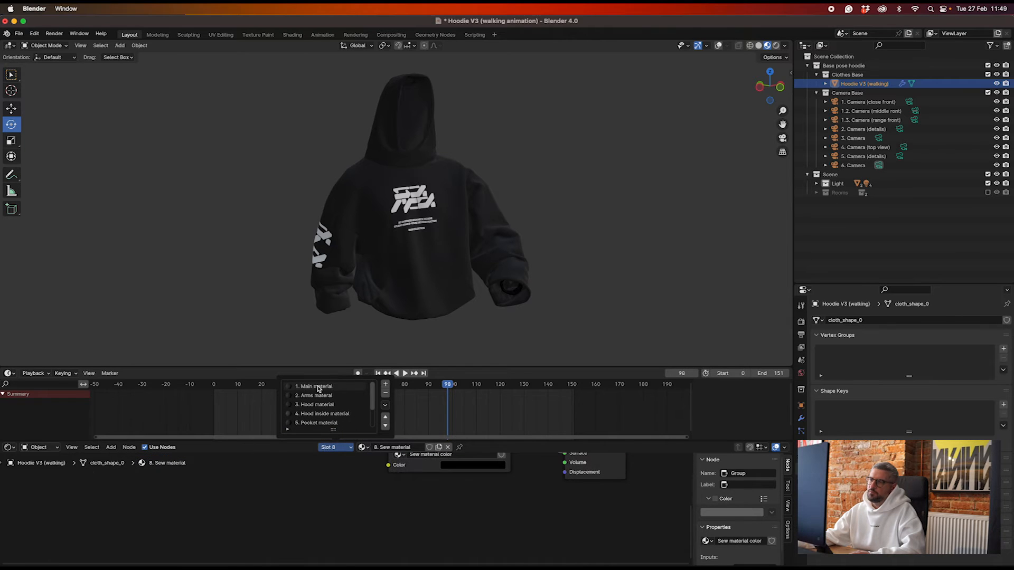
click(317, 388)
scroll(433, 475, up, 2)
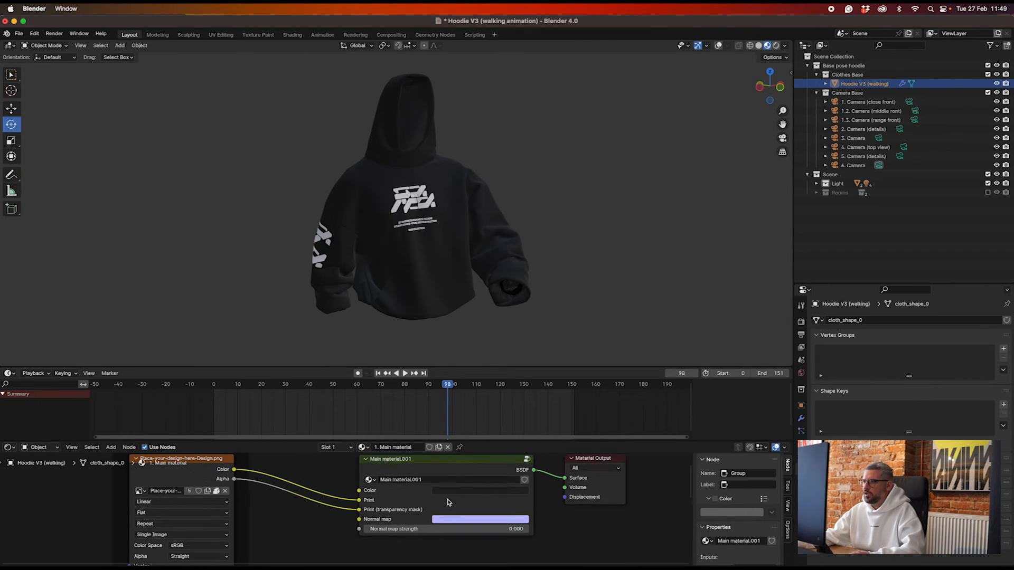
- Try a bright red colour with saturation 0.943 and value 0.619 on the main material, and undo it
click(465, 493)
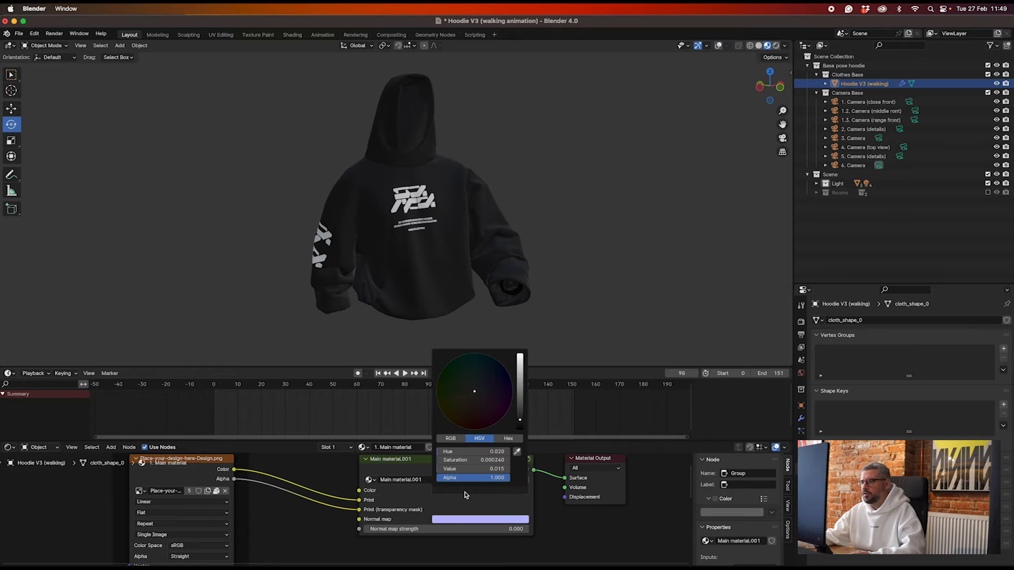
mouse_move(519, 421)
mouse_down()
mouse_move(520, 359)
mouse_move(514, 388)
mouse_move(476, 408)
mouse_move(477, 420)
mouse_up()
drag(521, 392, 520, 368)
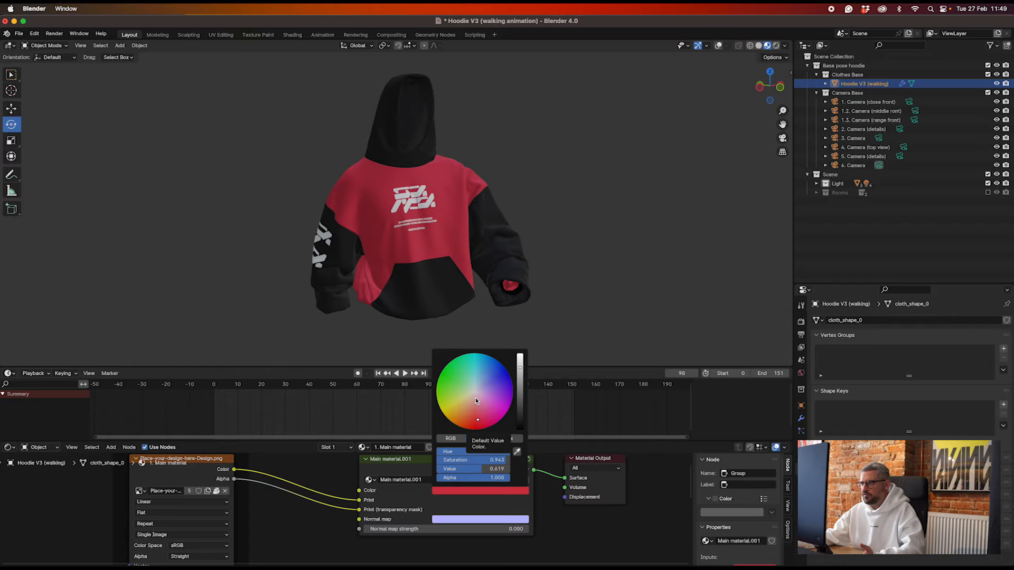
click(521, 493)
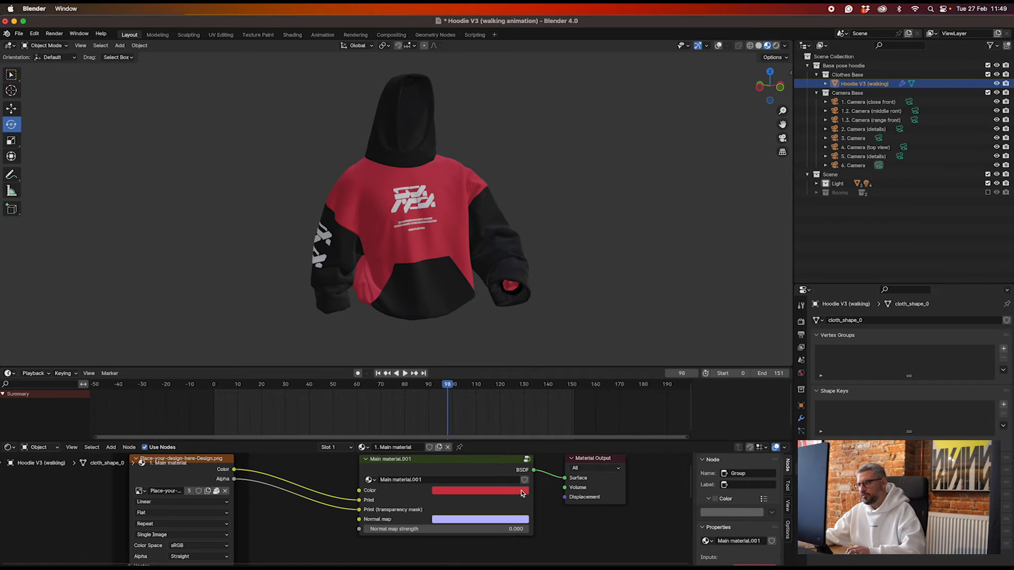
key(super+z)
- Copy the main material's base colour as a hex code
click(482, 492)
click(515, 440)
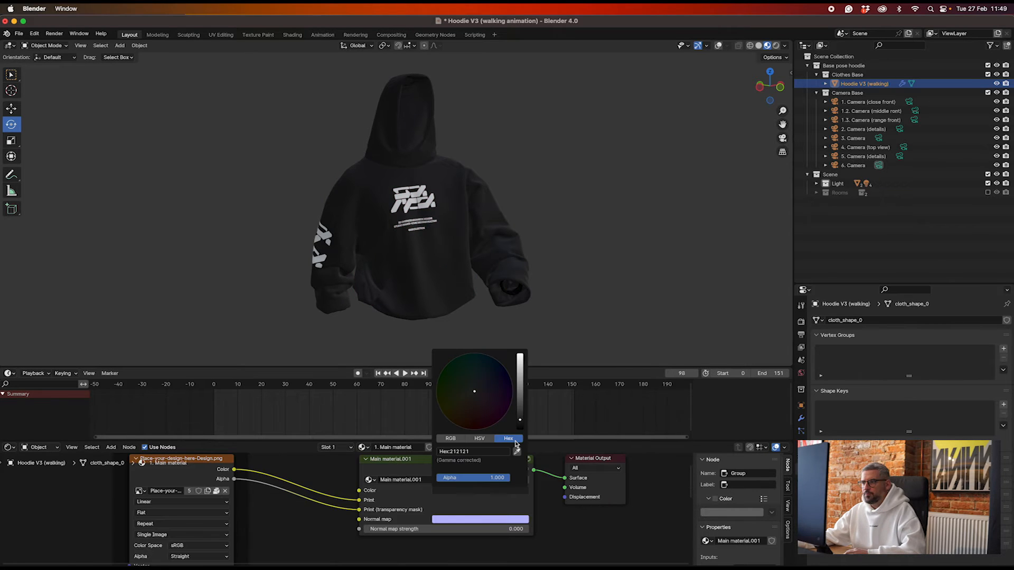
click(478, 451)
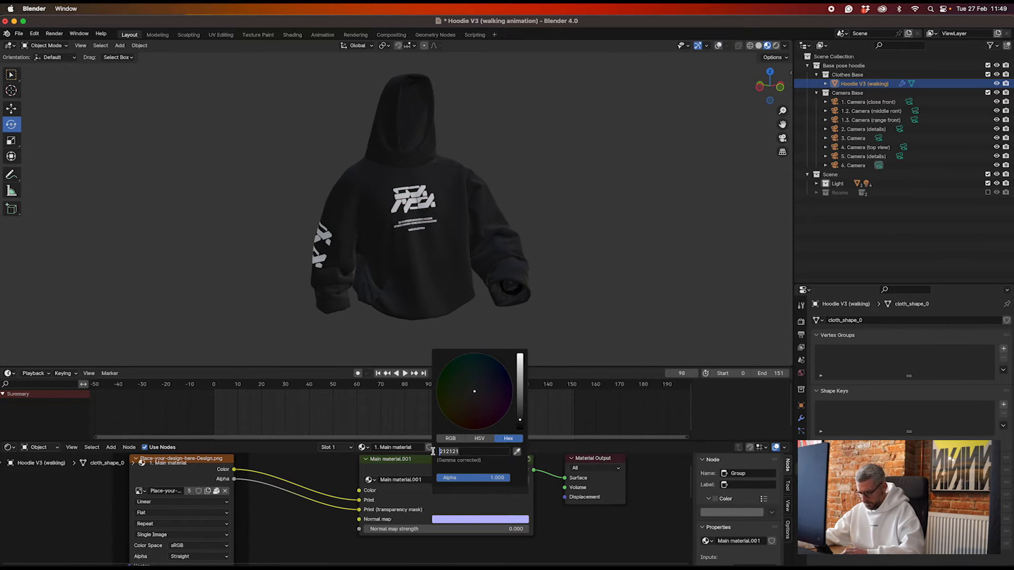
key(Return)
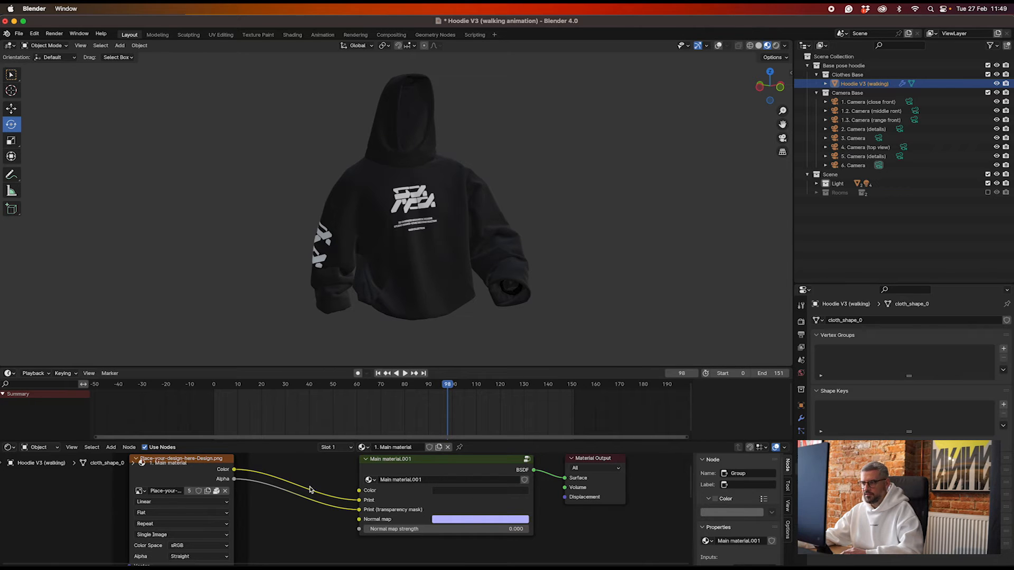
- Select the 4. Hood inside material slot and set its colour to hex 212121
click(332, 448)
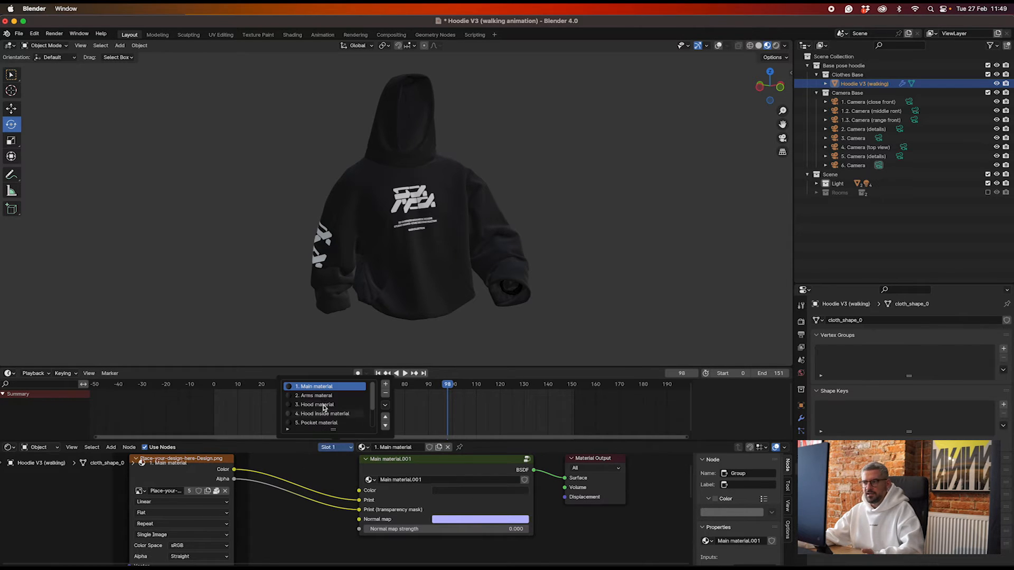
click(317, 395)
click(348, 414)
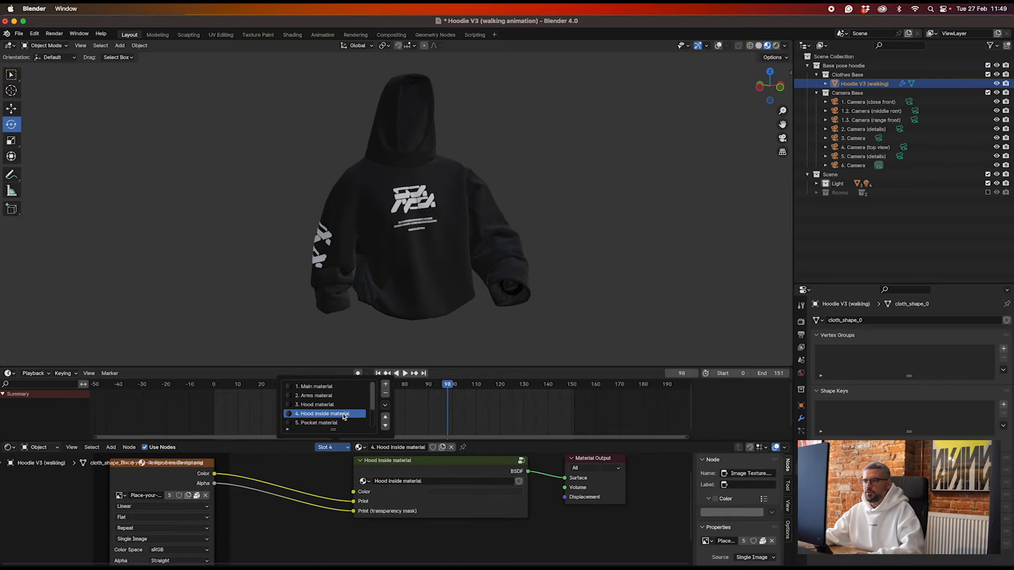
click(467, 491)
click(474, 453)
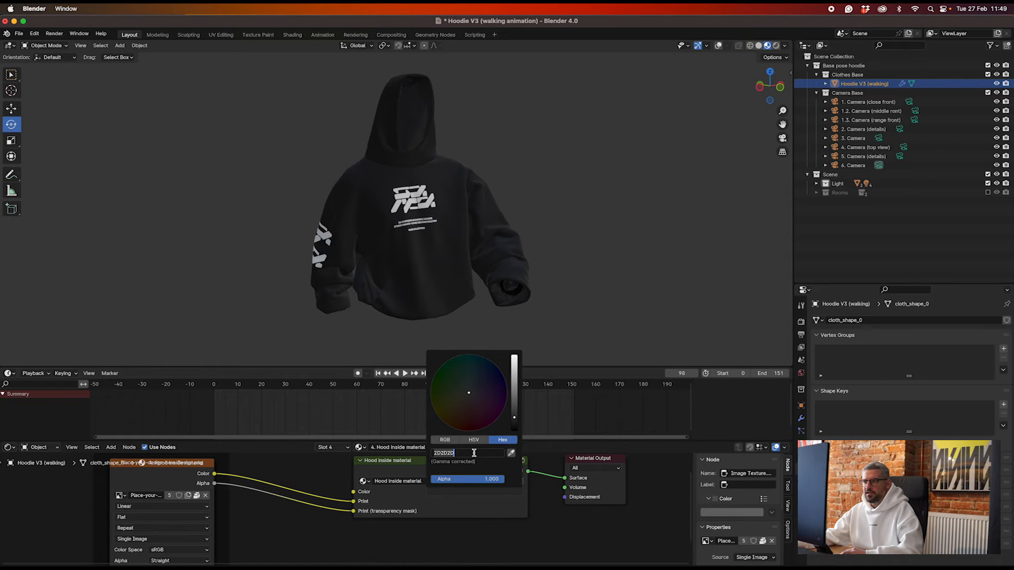
text(212121)
key(Return)
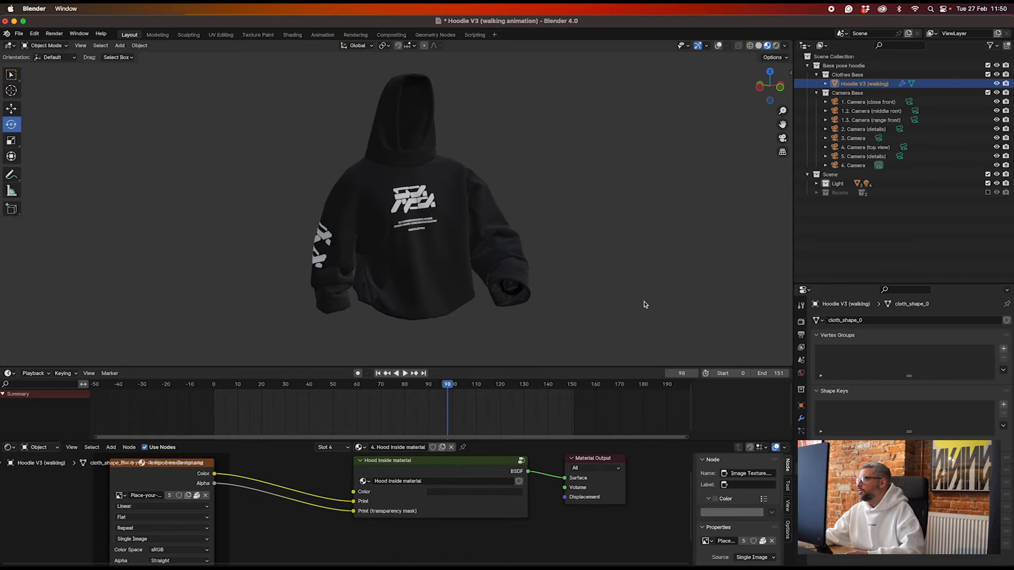
- Switch the viewport to rendered shading and briefly play the walking animation
click(775, 45)
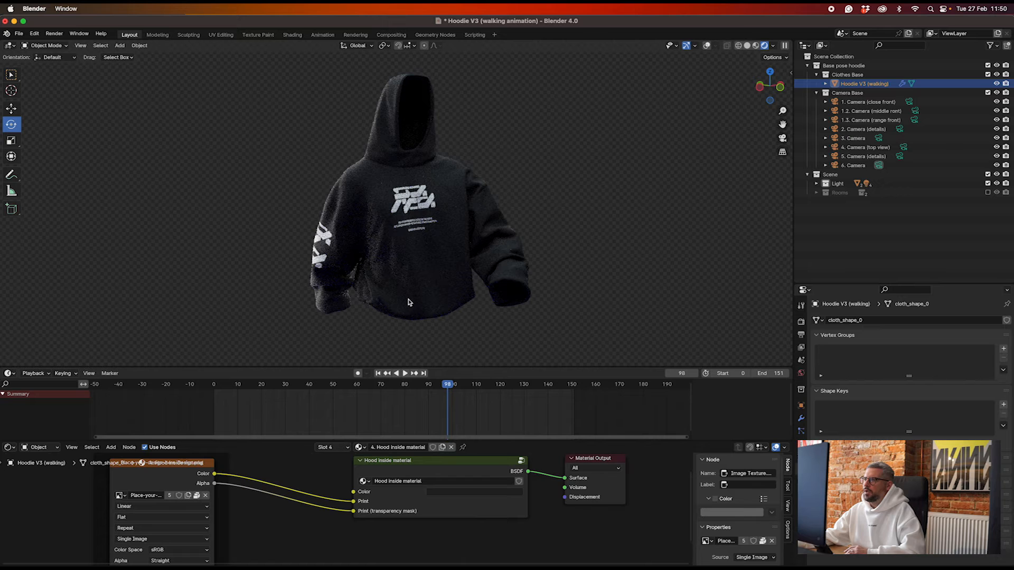
key(space)
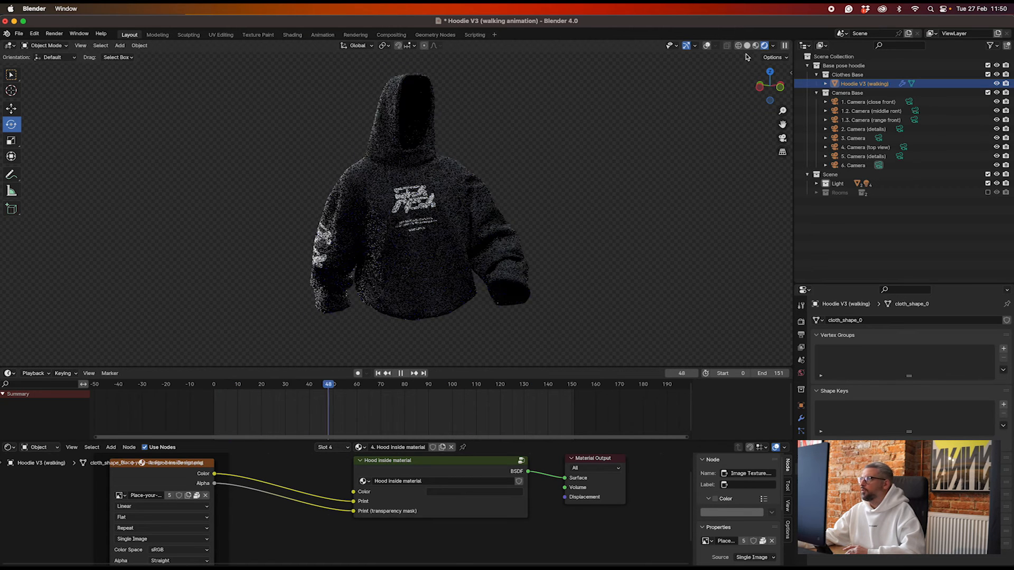
key(space)
- View the playing animation through the camera, make 1. Camera (close front) the active camera, and stop playback at frame 12
click(782, 139)
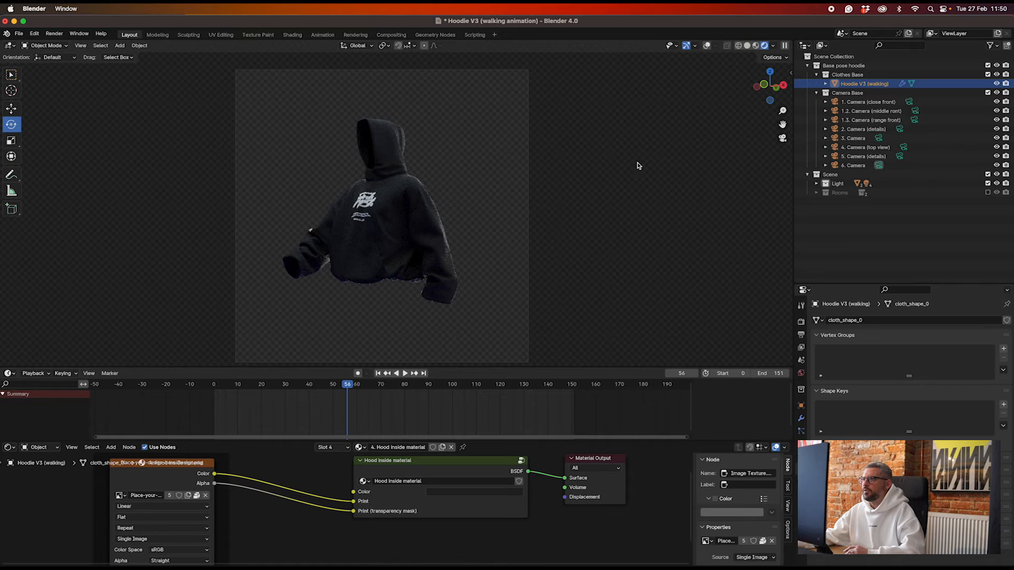
key(space)
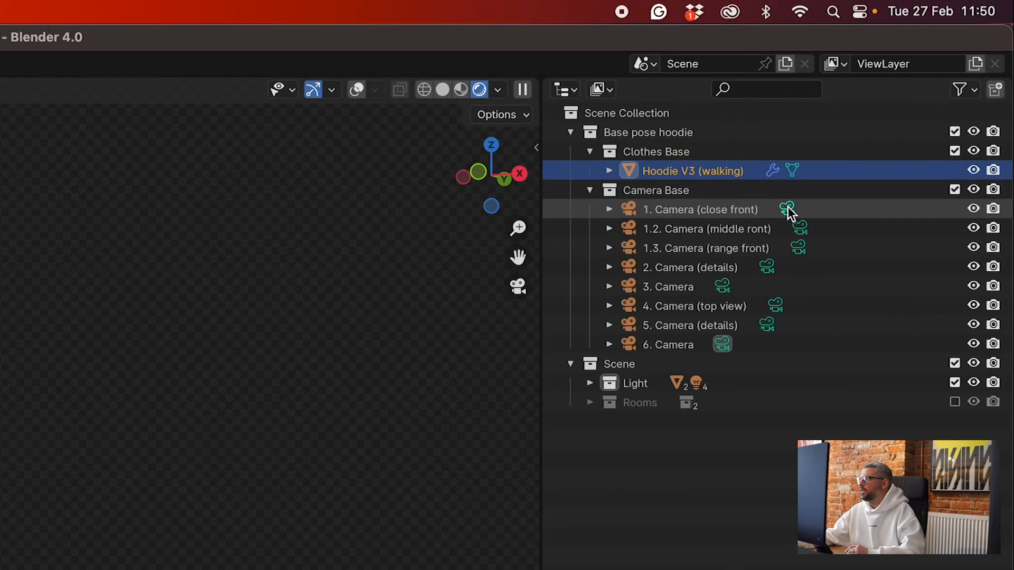
click(909, 101)
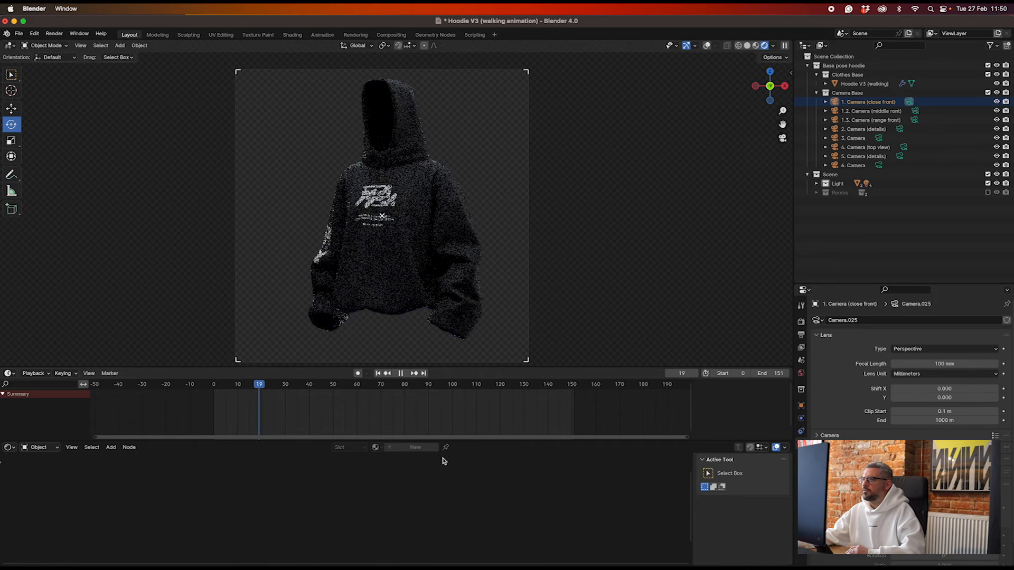
click(397, 372)
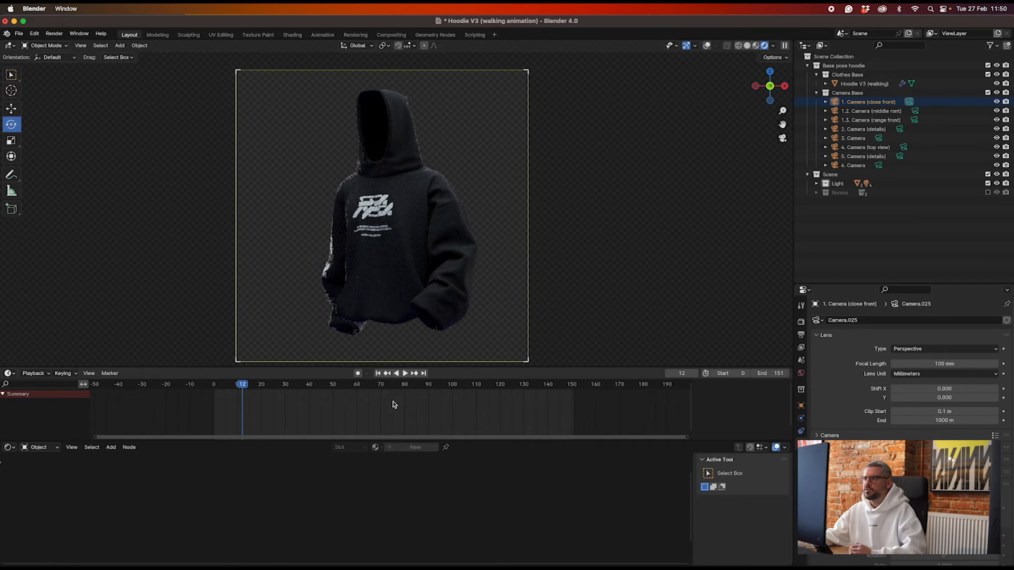
- Render a still image of frame 12 from the close front camera and close the render window
scroll(331, 401, left, 1)
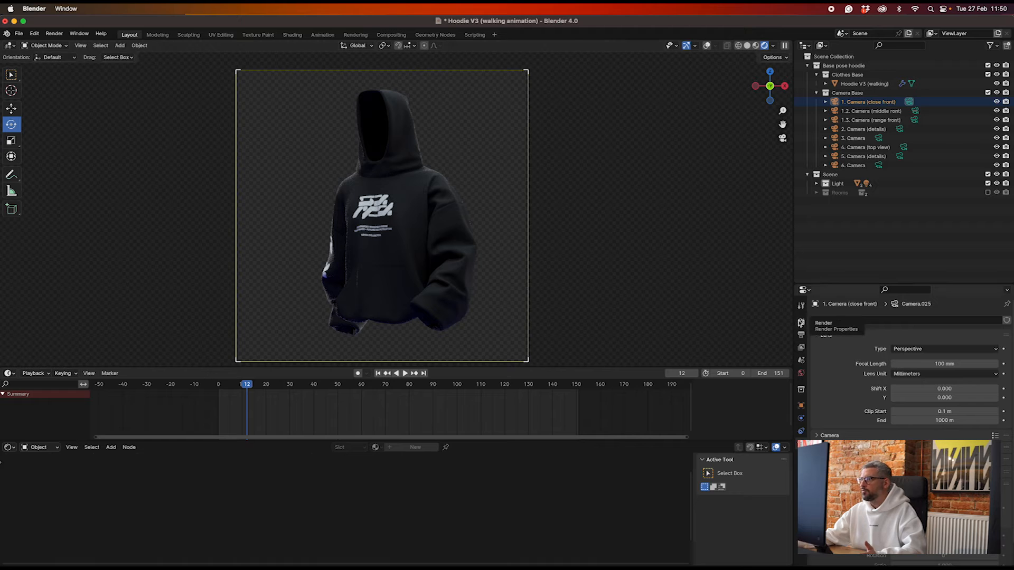
click(54, 33)
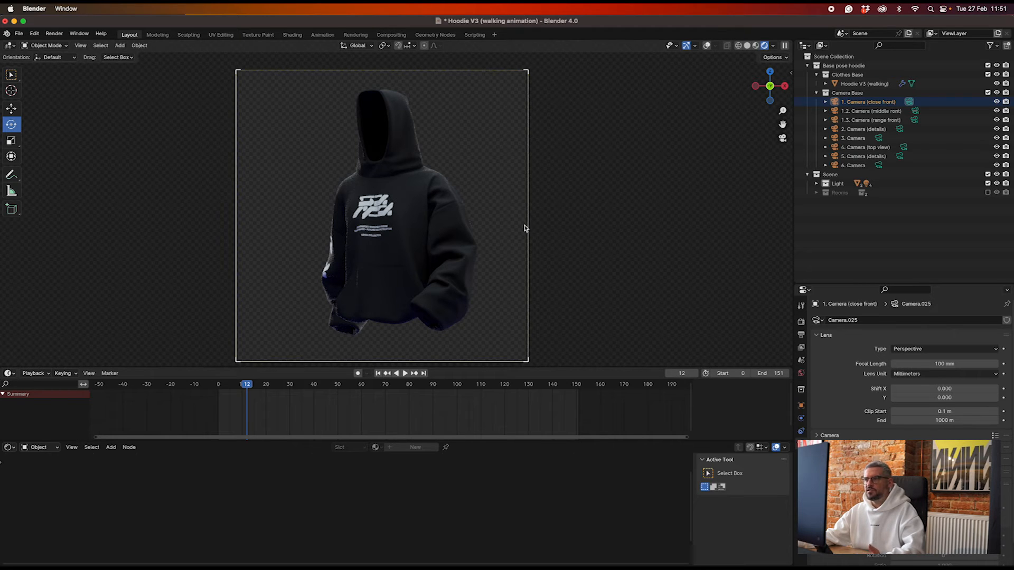
click(54, 33)
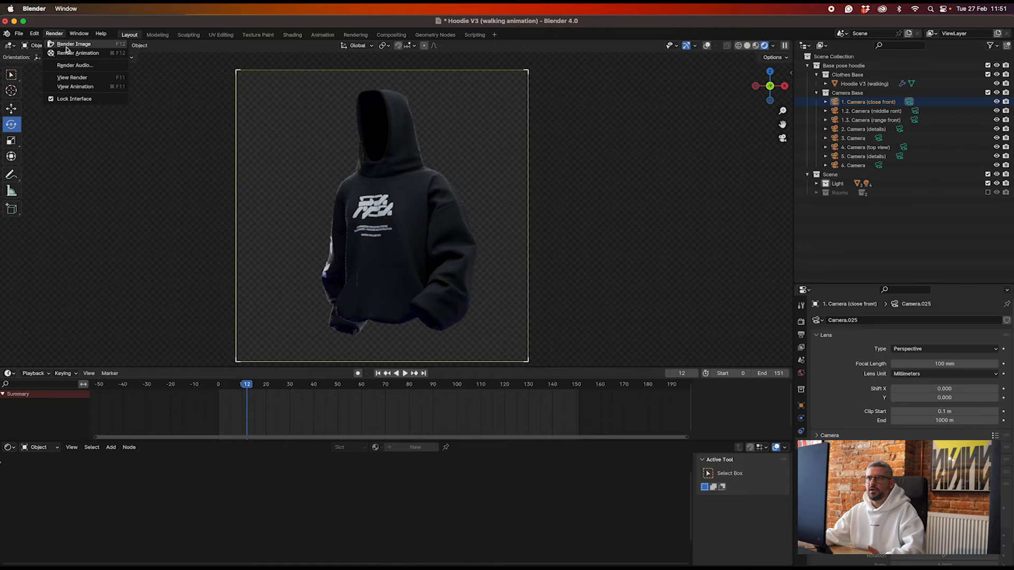
click(69, 45)
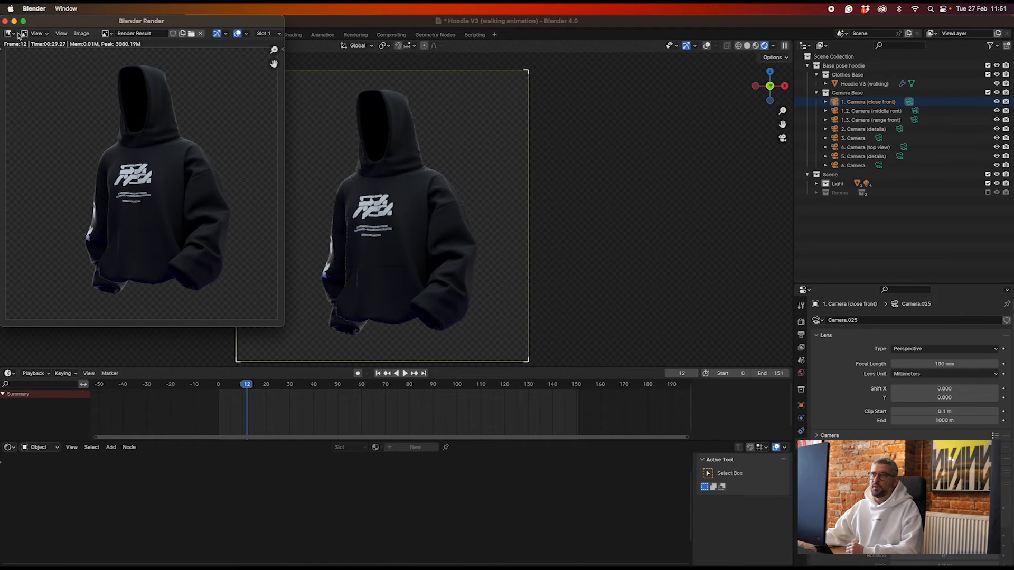
click(6, 21)
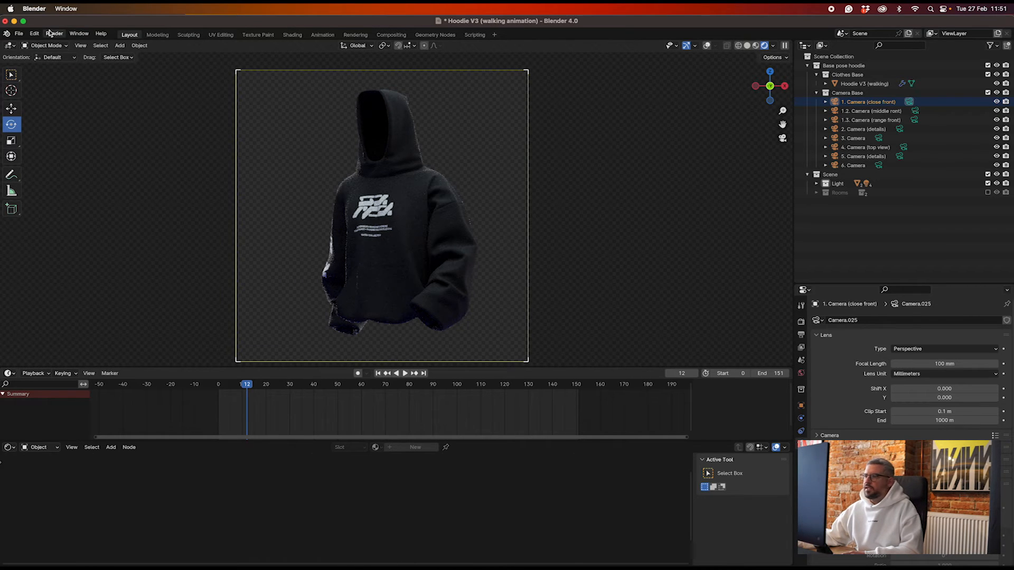
- Extend the animation's end frame to 152, try shortening the range to end at frame 75, and undo the shortening
key(space)
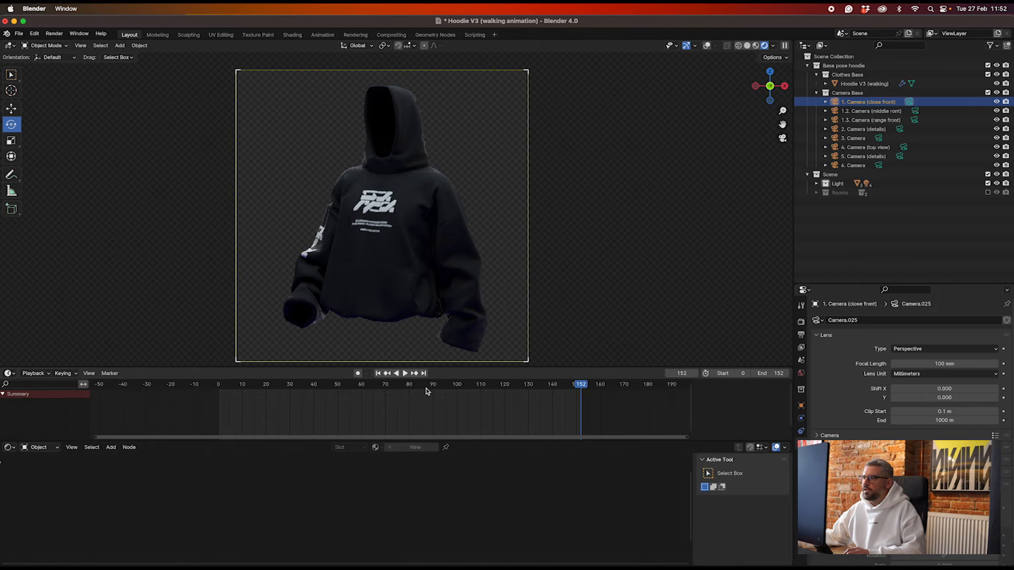
click(398, 385)
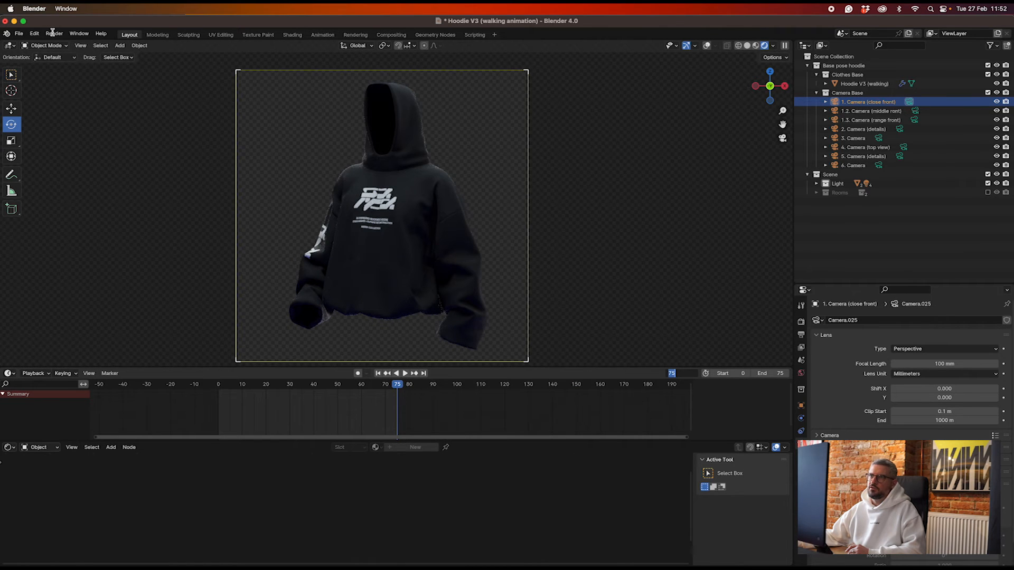
click(53, 33)
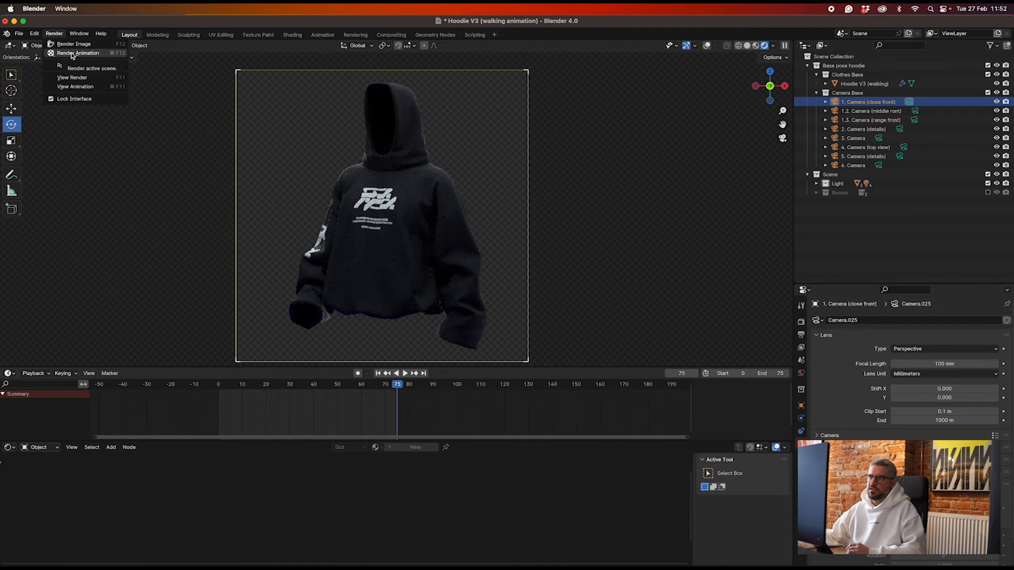
click(112, 171)
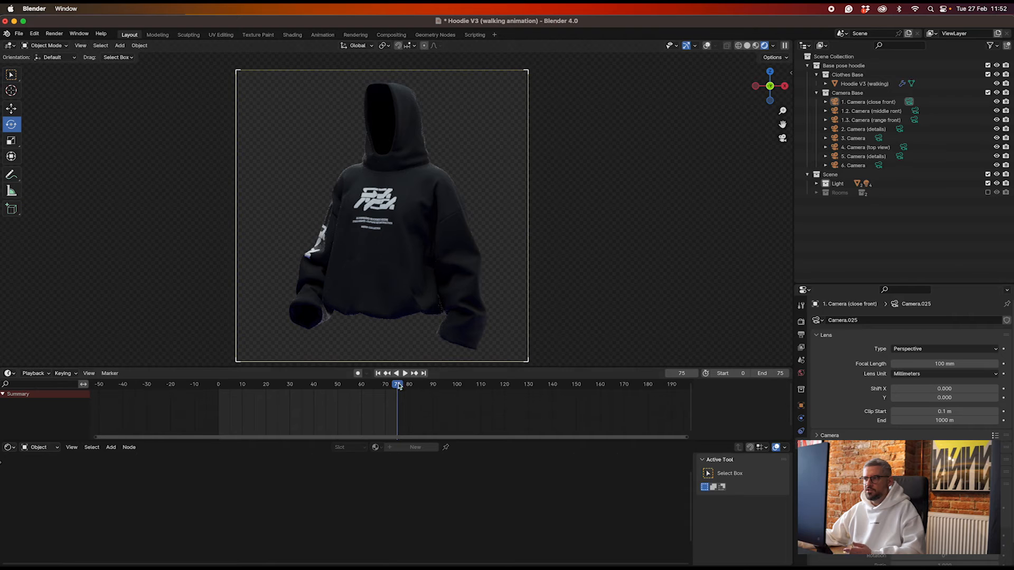
key(super+z)
key(super+z)
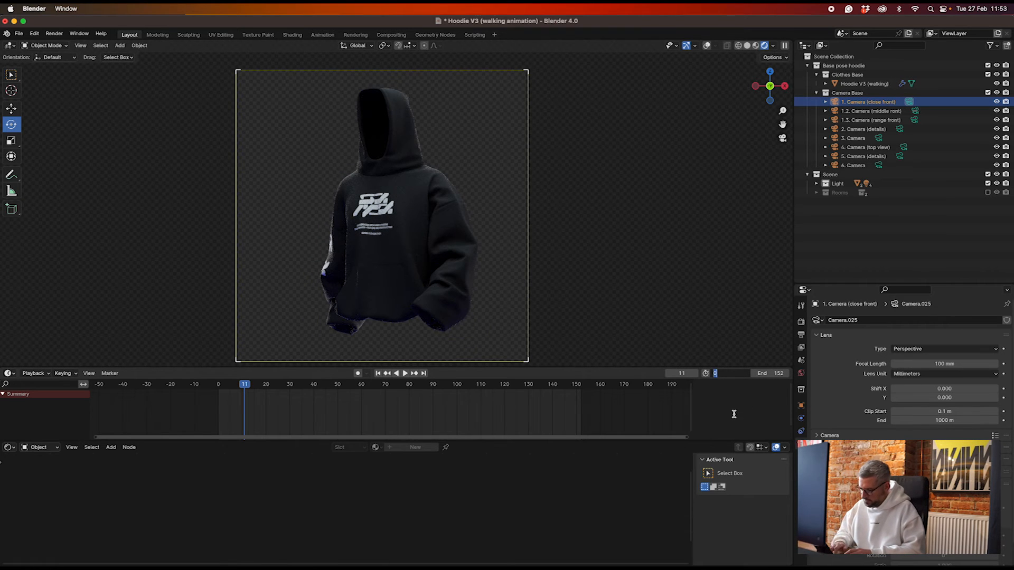
- Set the animation's start frame to 76
text(76)
key(Tab)
key(Return)
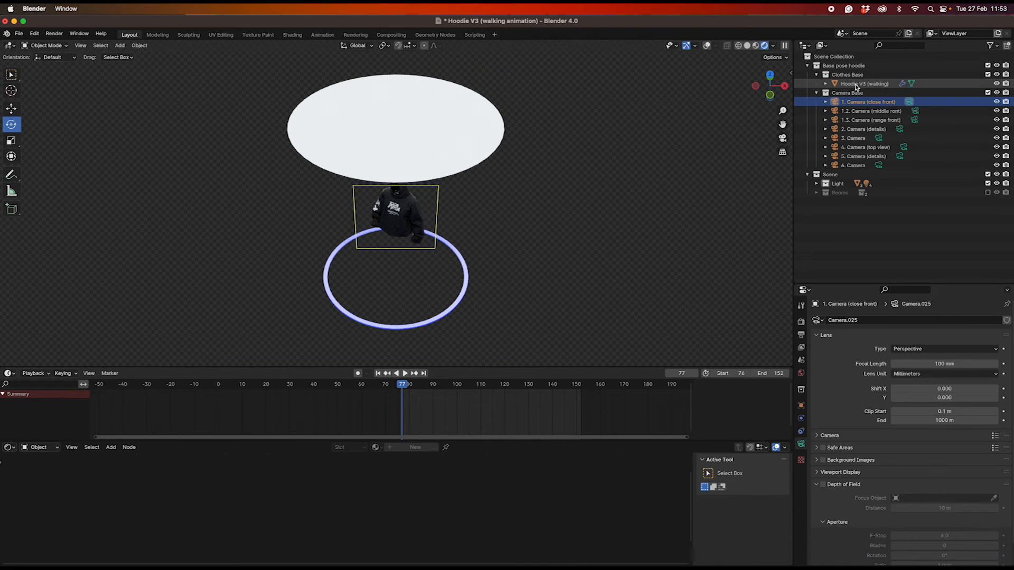
- Rotate the walking hoodie about its vertical axis until its back faces the close front camera, and preview the animation through that camera to frame 135
click(855, 85)
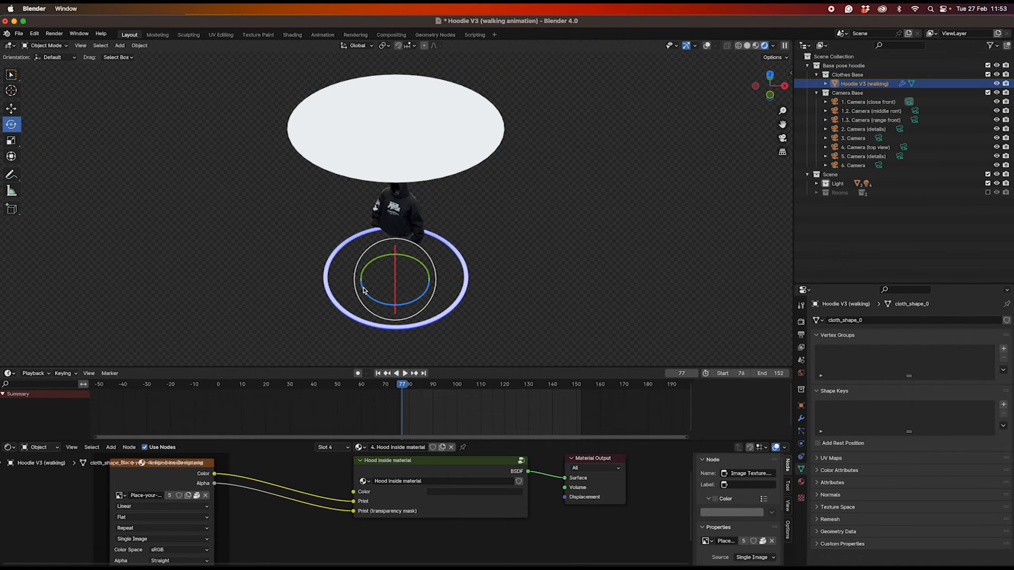
drag(362, 290, 430, 268)
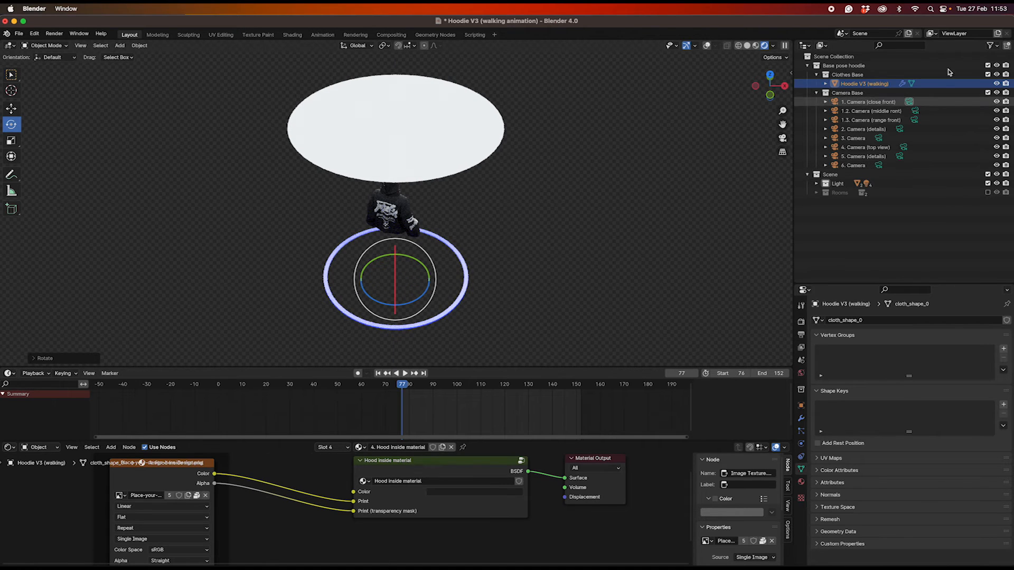
click(908, 102)
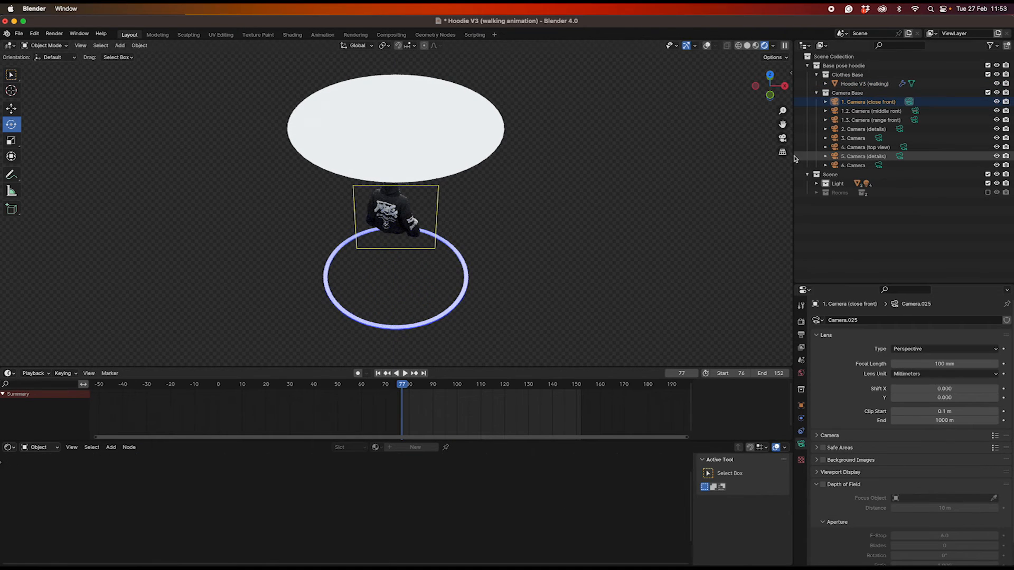
click(782, 138)
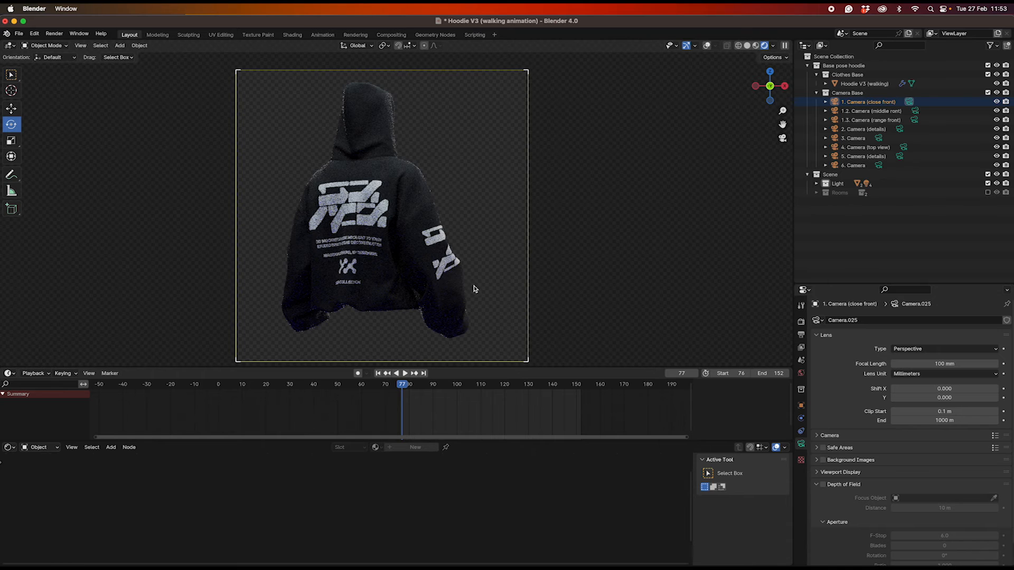
key(space)
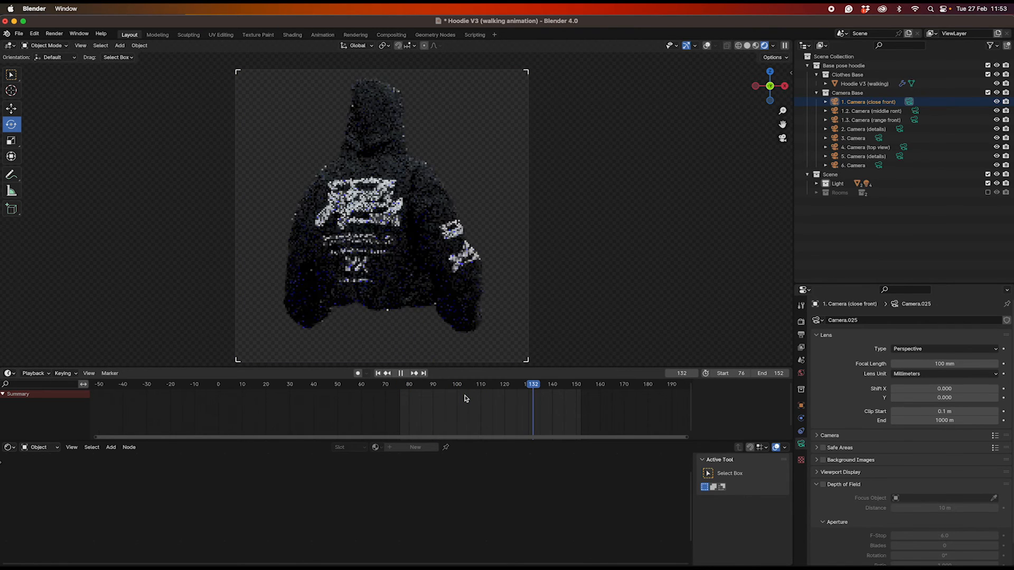
key(space)
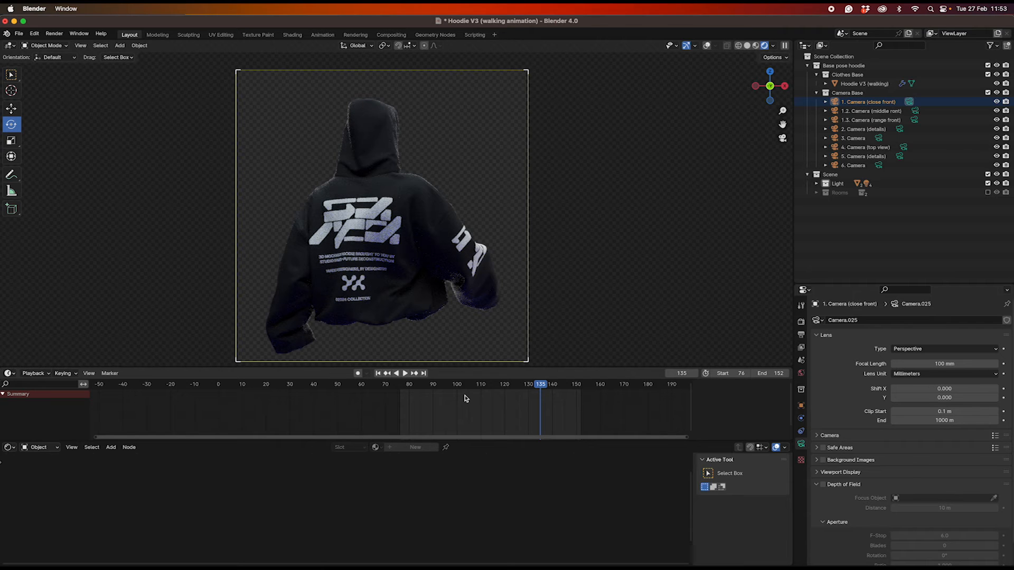
- Set the maximum samples for the final Cycles render to 200
click(54, 33)
click(801, 321)
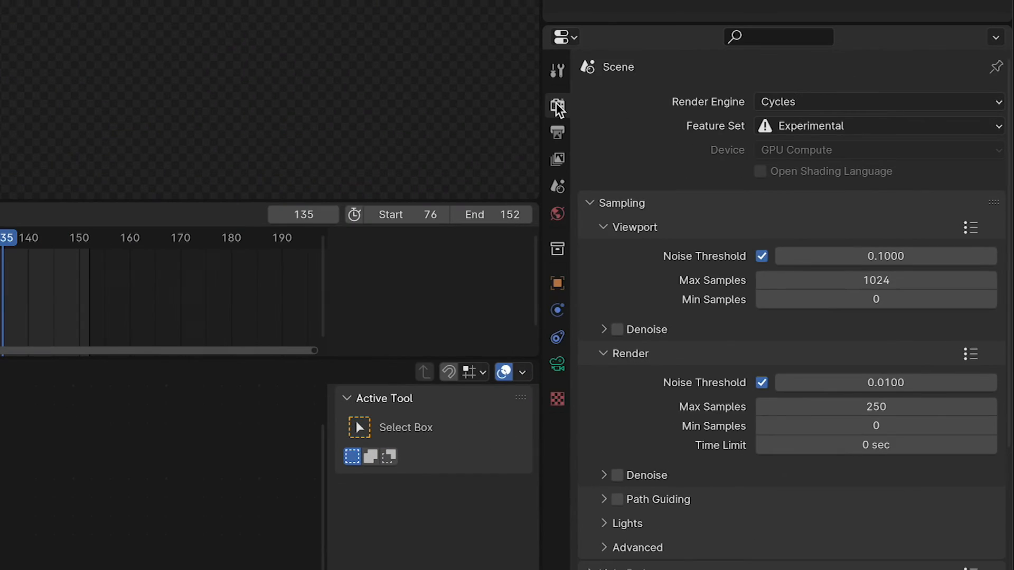
click(556, 132)
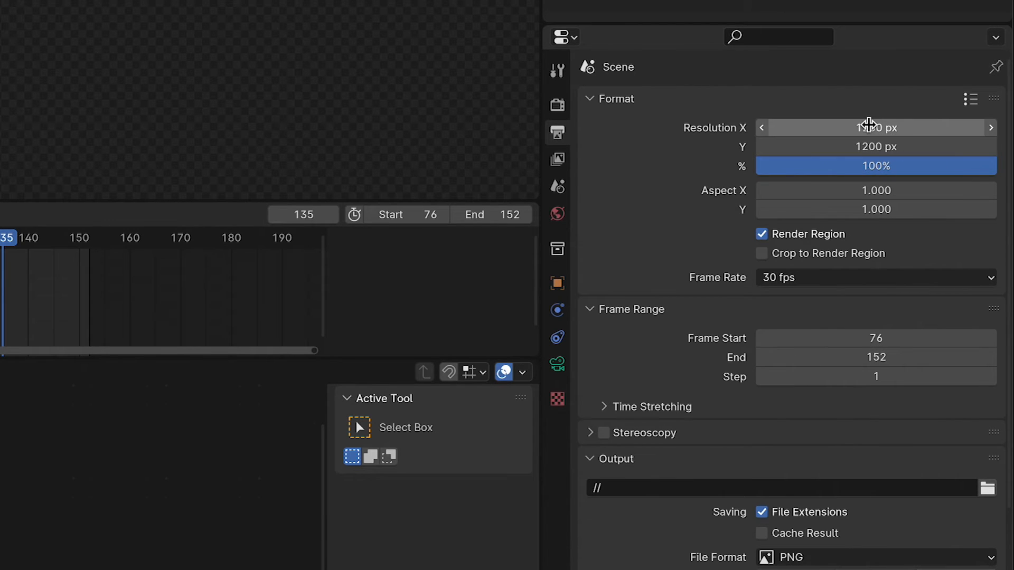
click(557, 105)
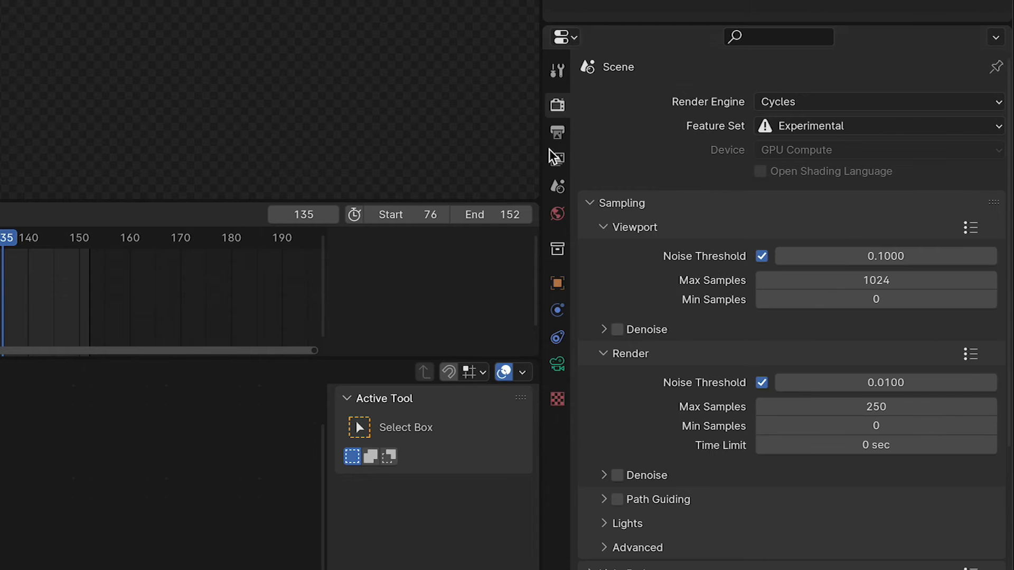
click(892, 405)
click(615, 406)
click(913, 409)
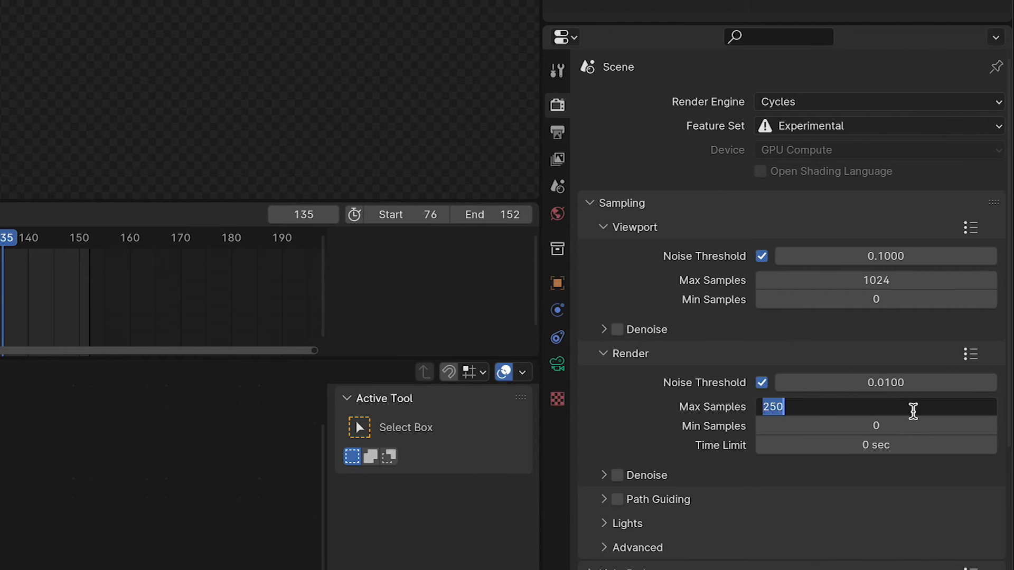
text(200)
key(Tab)
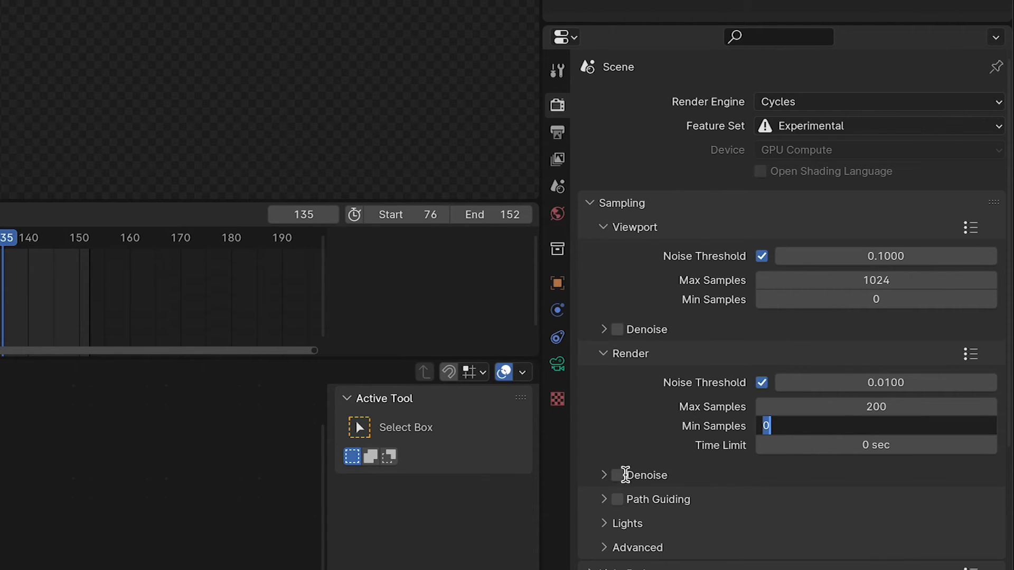
key(Return)
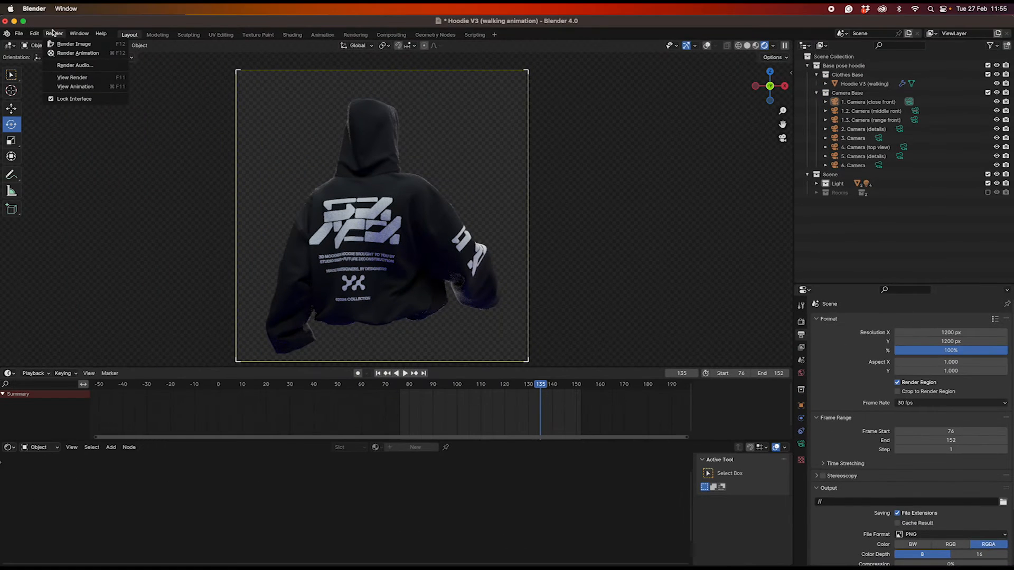
- Render the animation for the frame range 76 to 152
click(53, 33)
click(53, 33)
click(74, 52)
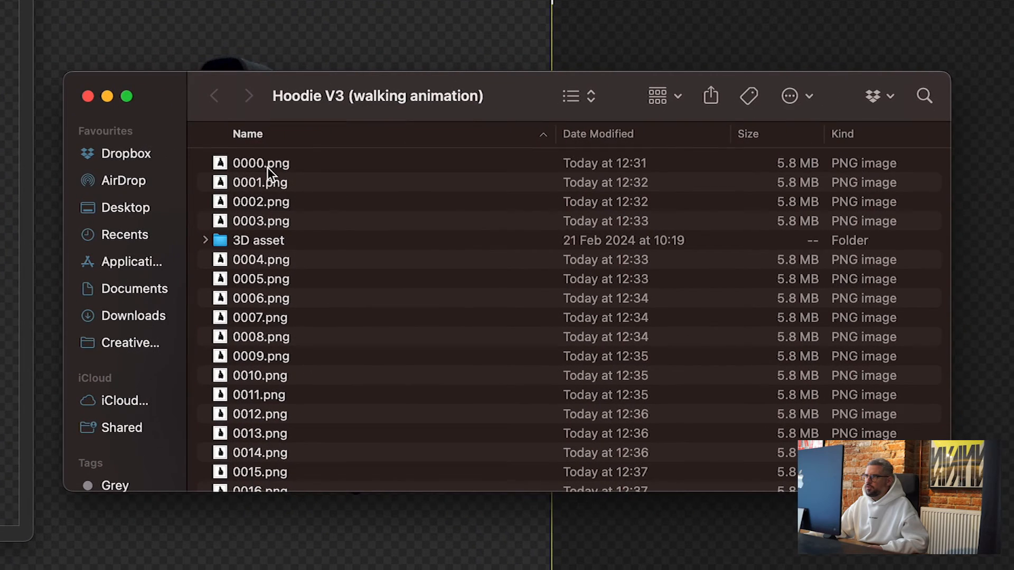
- In Finder, look through the numbered PNG frames in the Hoodie V3 (walking animation) folder and the contents of its Renders folder
click(268, 166)
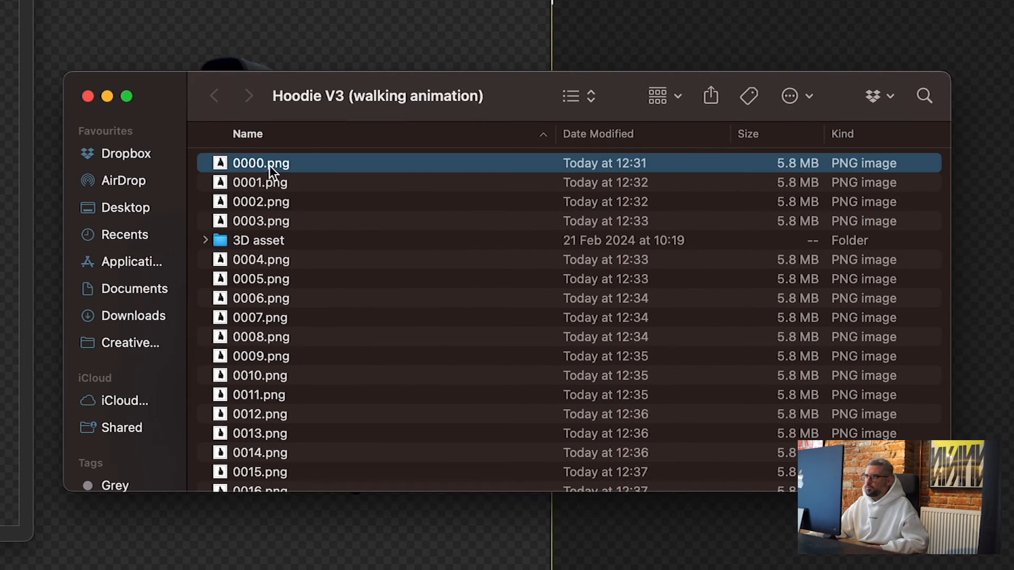
scroll(271, 424, down, 15)
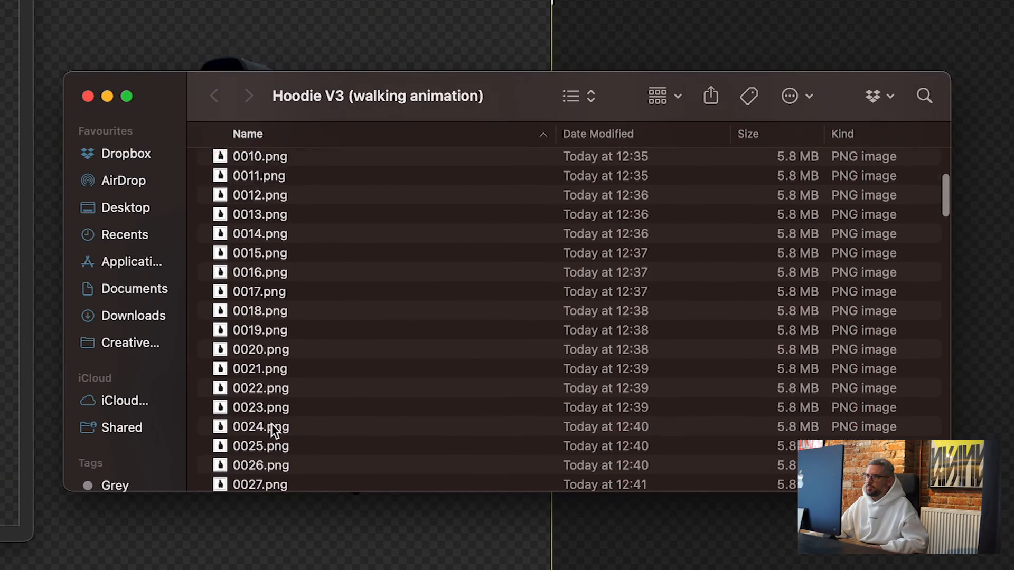
scroll(273, 428, down, 17)
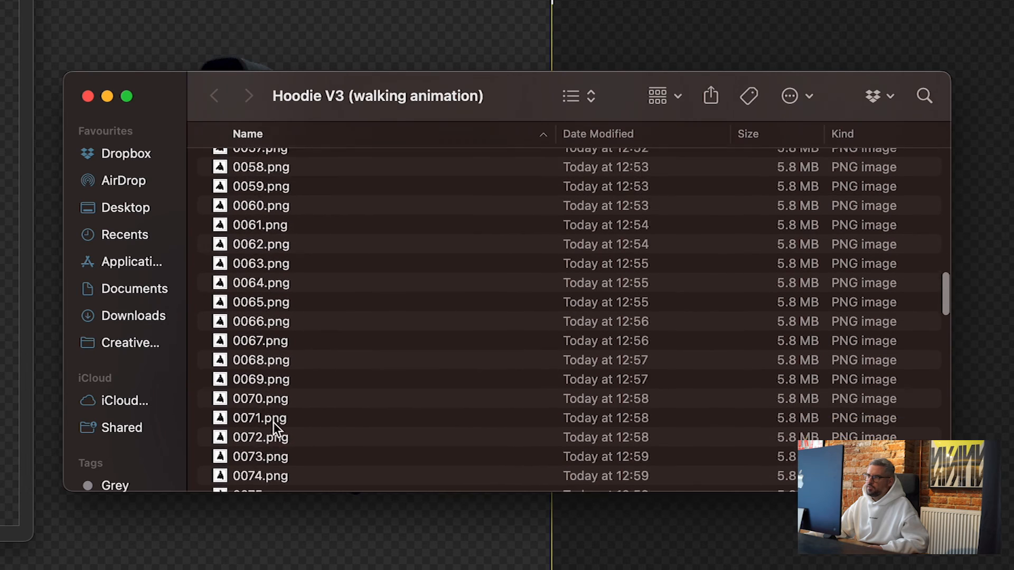
scroll(274, 422, down, 16)
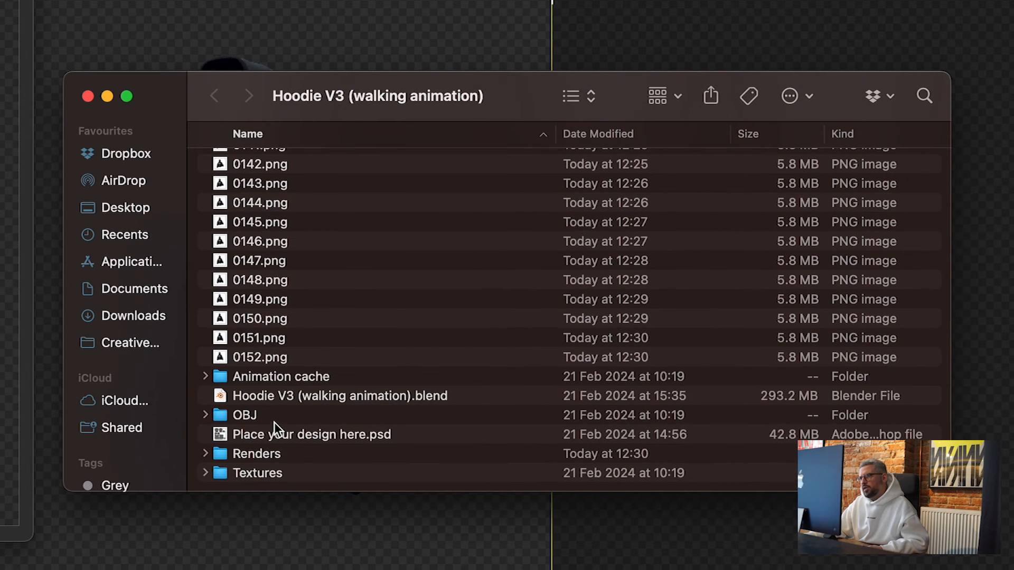
click(238, 455)
click(205, 454)
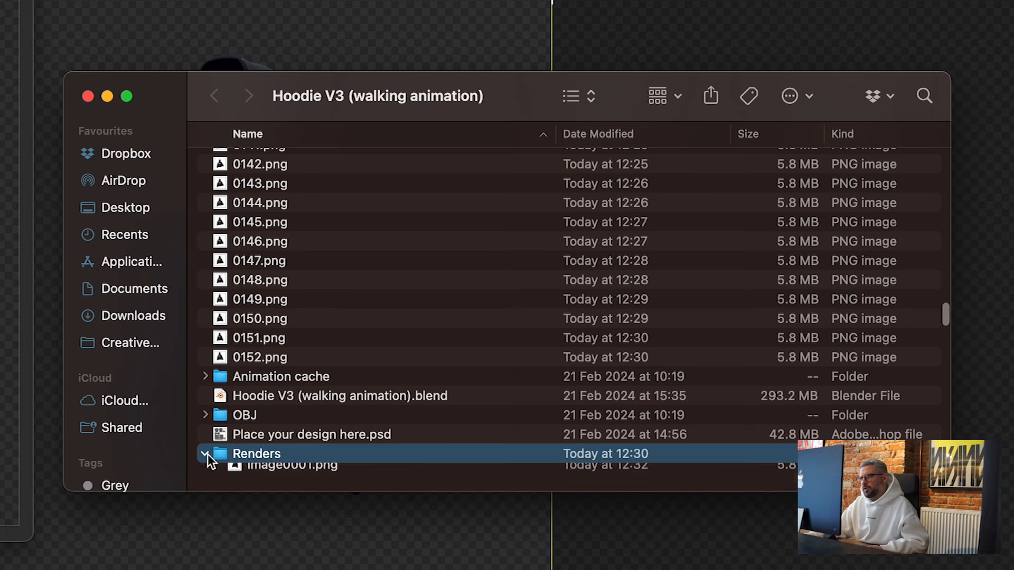
scroll(322, 426, down, 4)
scroll(322, 426, up, 5)
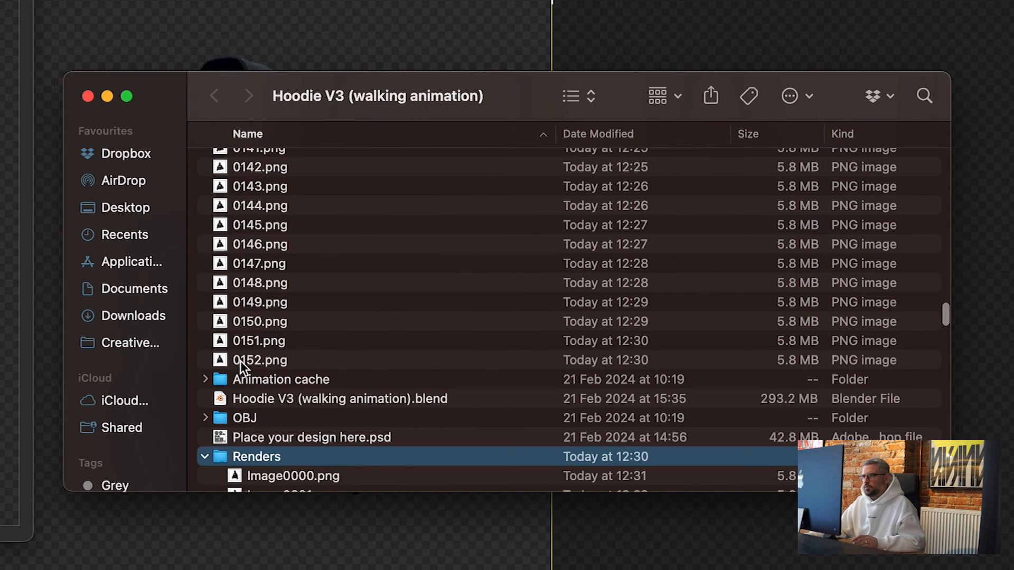
- Move the loose frames 0000.png to 0152.png from the Hoodie V3 (walking animation) folder to the Bin, keeping the Renders folder
click(258, 359)
scroll(258, 357, up, 20)
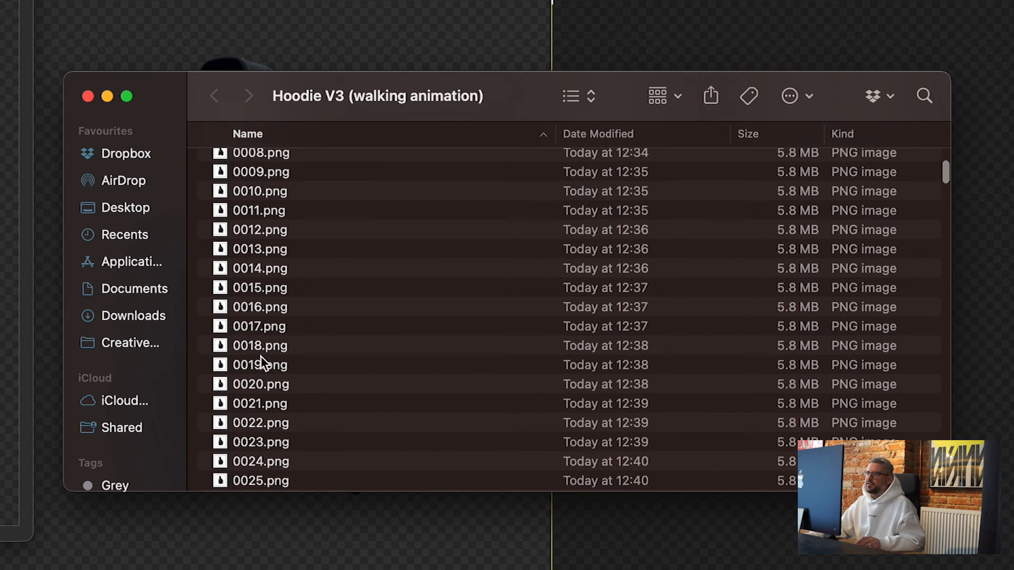
shift+click(258, 262)
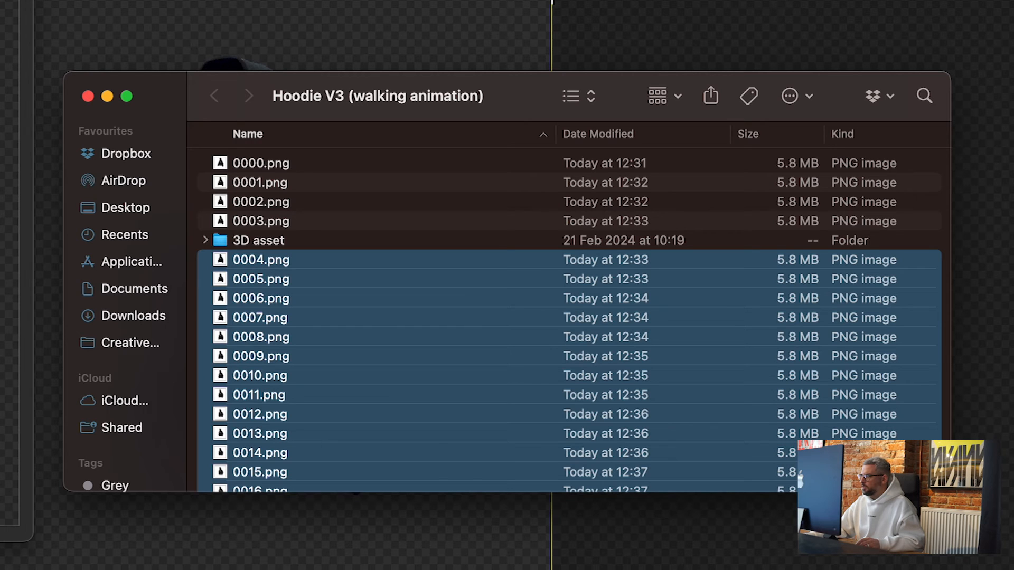
key(super+BackSpace)
click(261, 221)
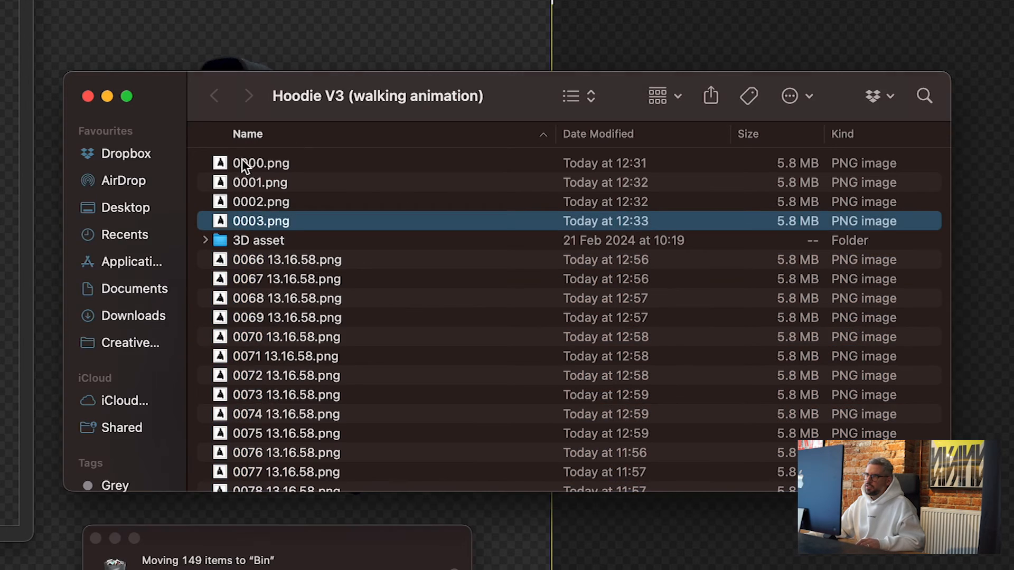
shift+click(290, 161)
drag(290, 161, 847, 559)
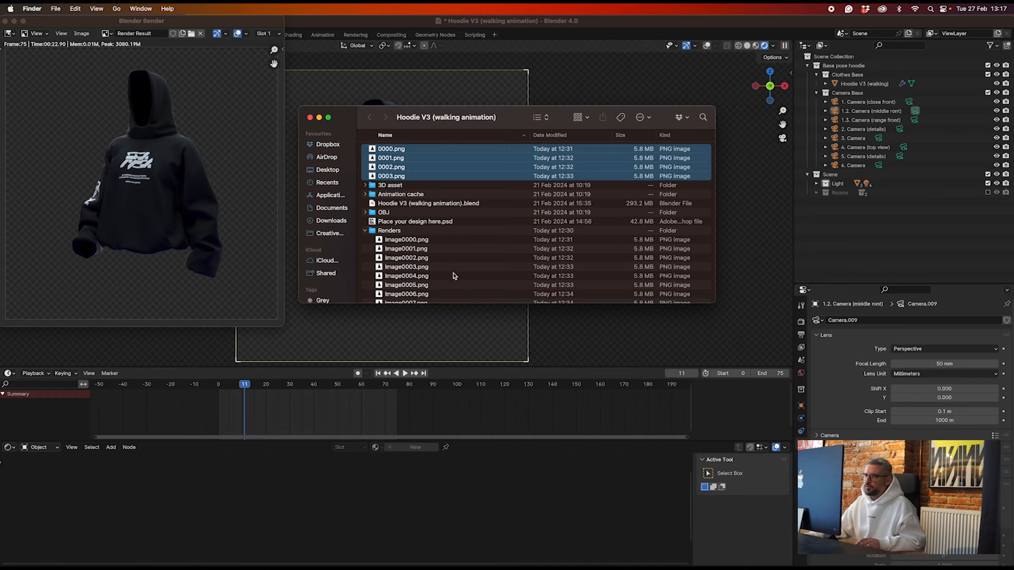
- Preview the frames in the Renders folder one after another from Image0000.png to Image0060.png and close the preview
click(421, 239)
key(space)
key(Down)
key(Down)
key(Down)
key(Down)
key(Down)
key(Down)
key(Down)
key(Down)
key(Down)
key(Down)
key(Down)
key(Down)
key(Down)
key(Down)
key(Down)
key(Down)
key(Down)
key(Down)
key(Down)
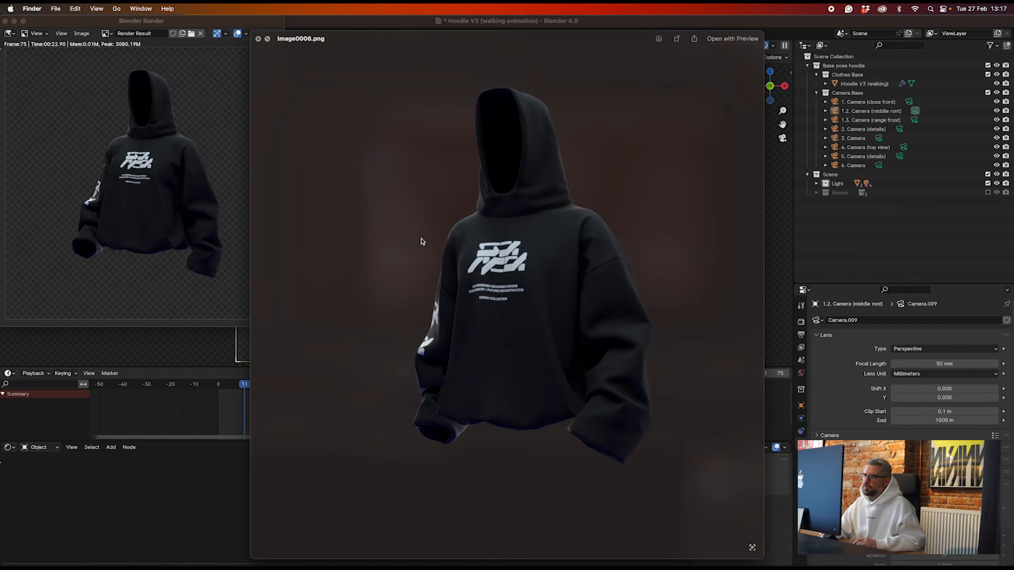
key(Down)
key(Down)
key(Down)
key(Down)
key(Down)
key(Down)
key(Down)
key(Down)
key(Down)
key(Down)
key(Down)
key(Down)
key(Down)
key(Down)
key(Down)
key(Down)
key(Down)
key(Down)
key(Down)
key(Down)
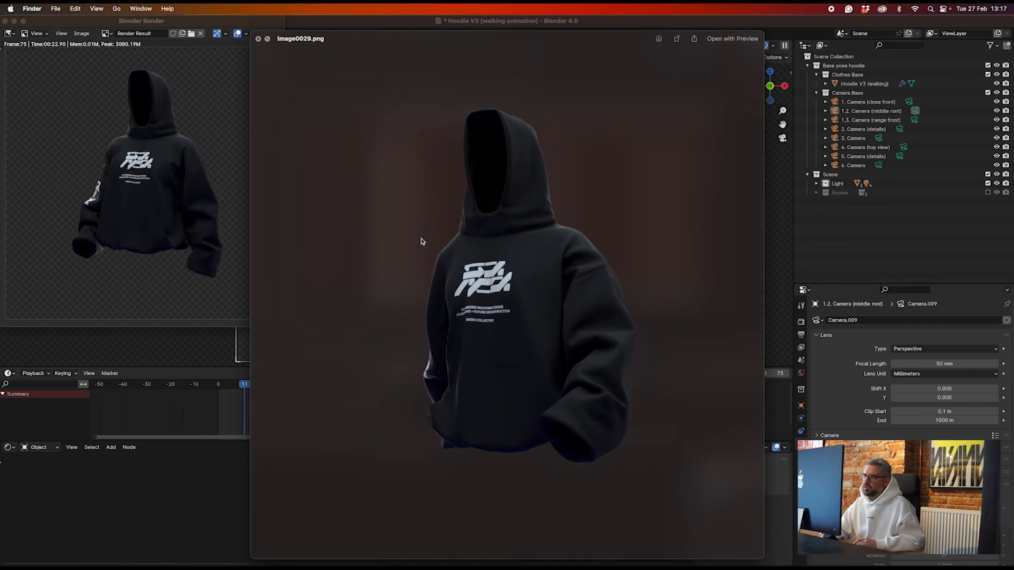
key(Down)
key(Down)
key(Down)
key(Down)
key(Down)
key(Down)
key(Down)
key(Down)
key(Down)
key(Down)
key(Down)
key(Down)
key(Down)
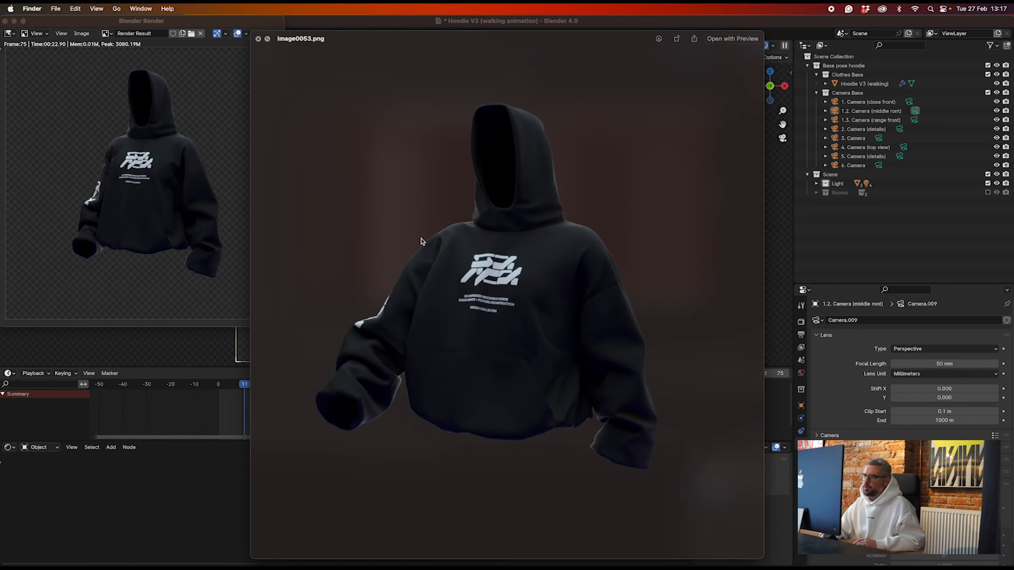
key(space)
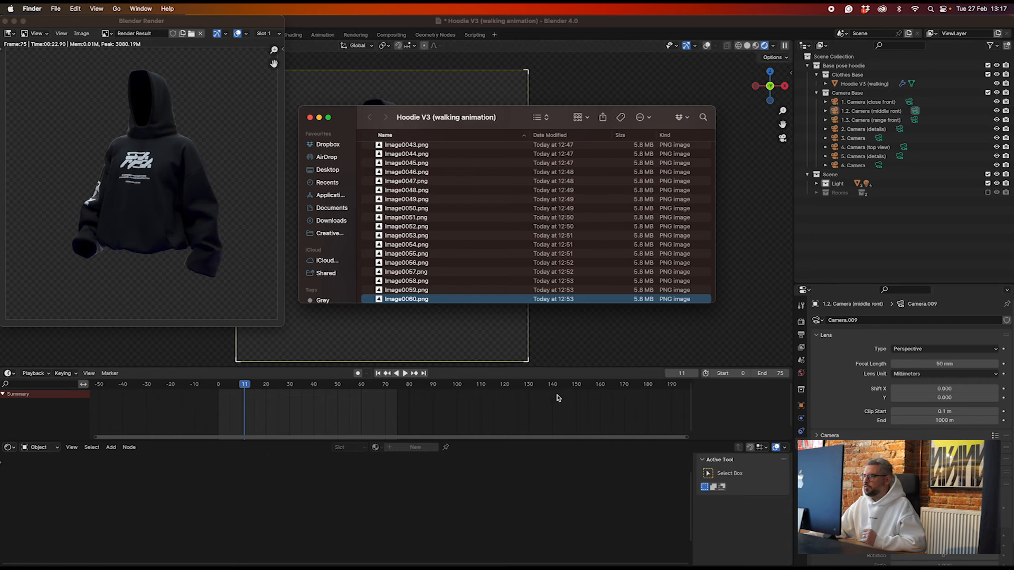
- Switch back to Blender and exclude the Clothes Base collection from the view layer
click(517, 346)
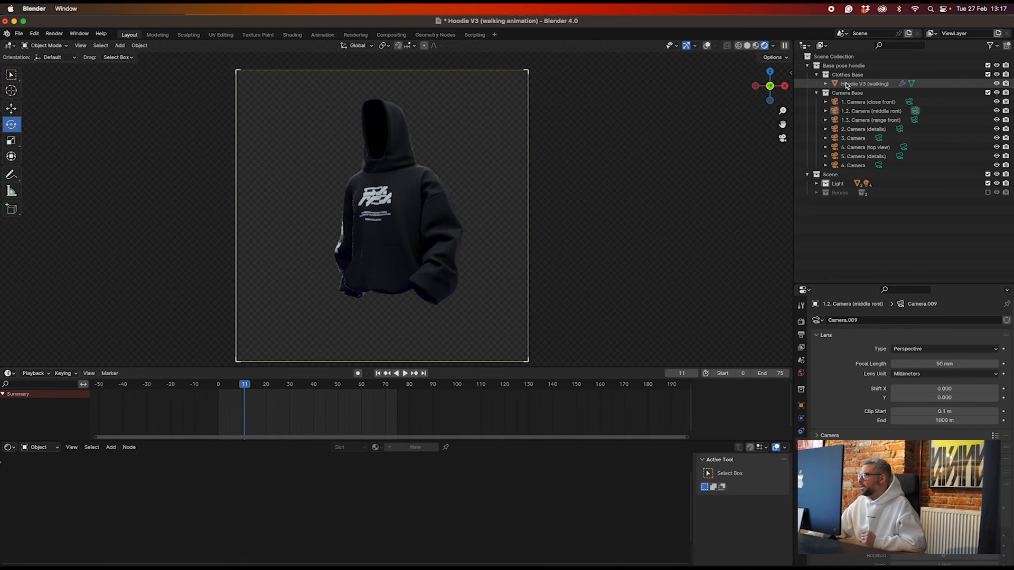
click(971, 83)
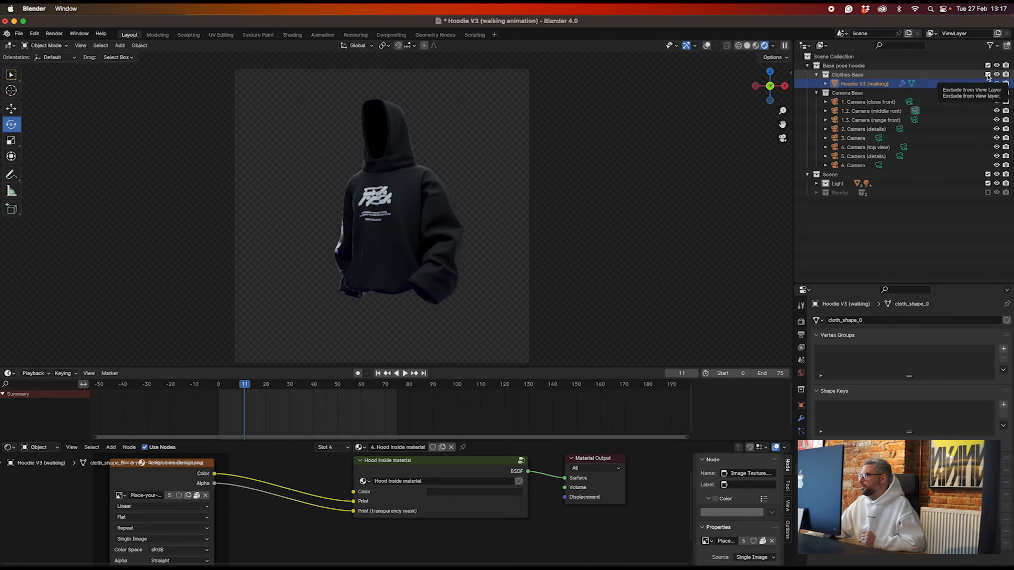
click(987, 75)
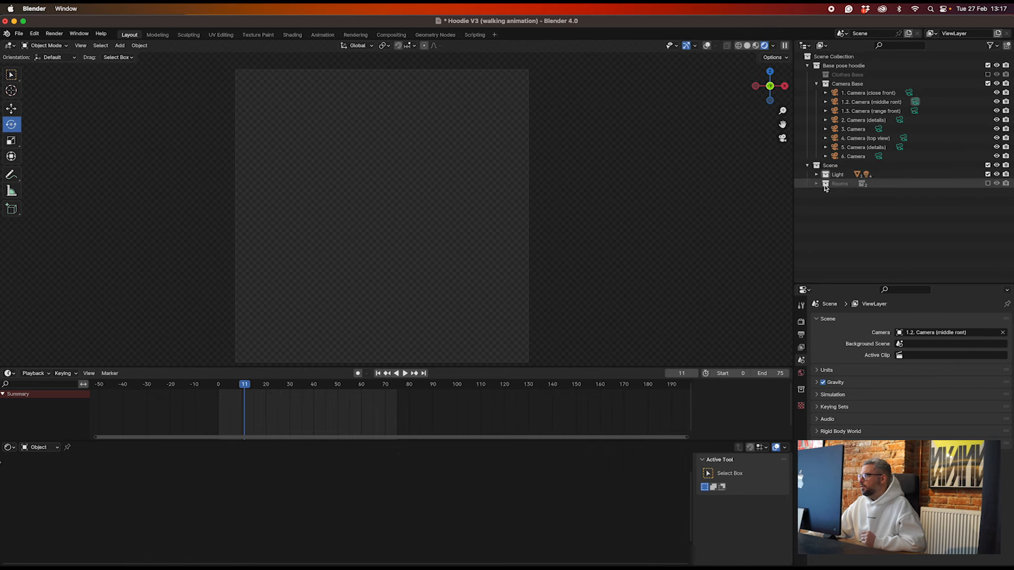
- Include the Rooms collection in the view layer and make 1.3. Camera (range front) the active camera
click(987, 183)
click(915, 112)
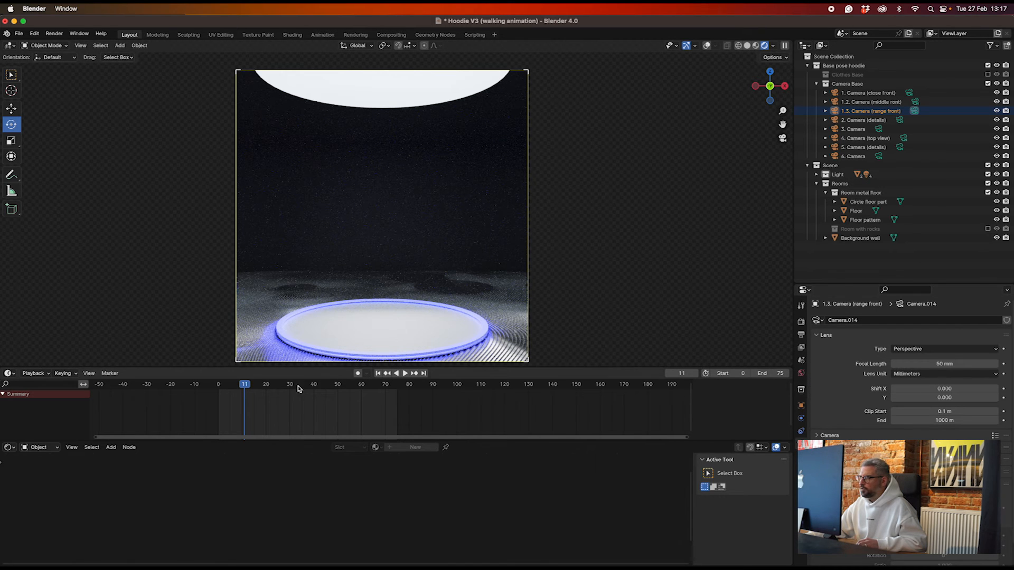
- Change the emission colour of the Circle light (bottom) material to the brighter blue 0045FF
click(816, 174)
click(866, 220)
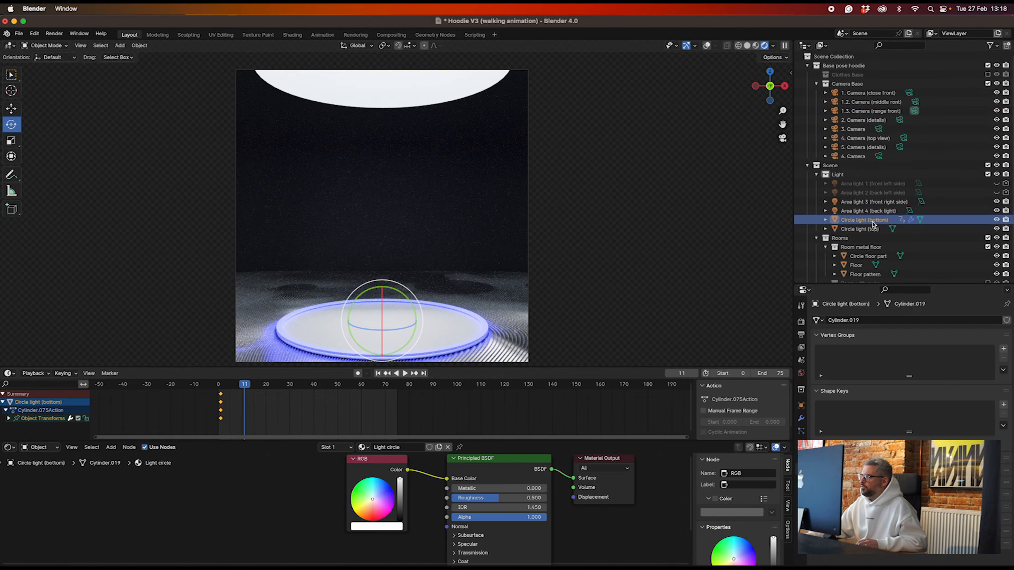
scroll(467, 536, down, 5)
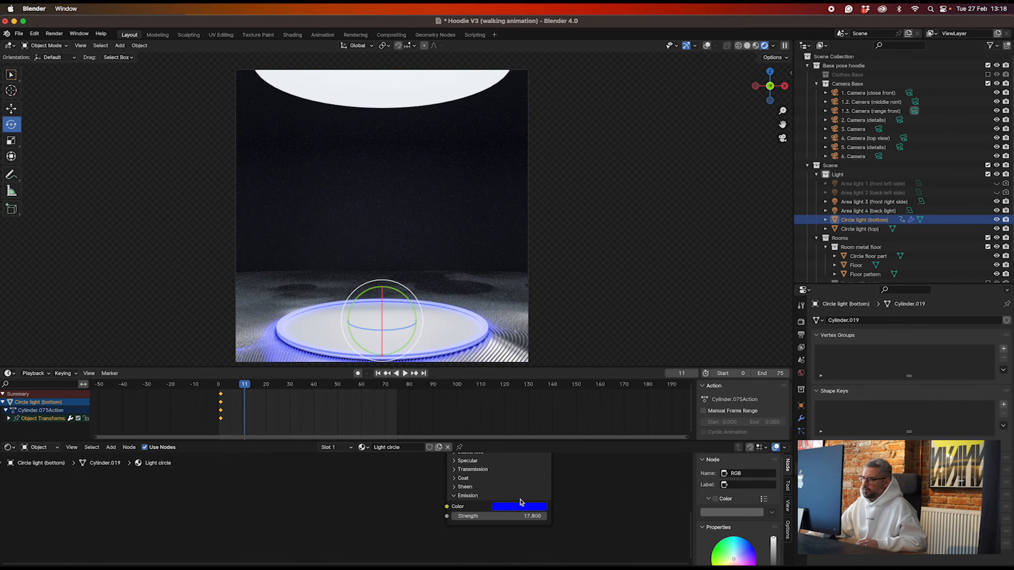
click(520, 507)
drag(567, 389, 561, 380)
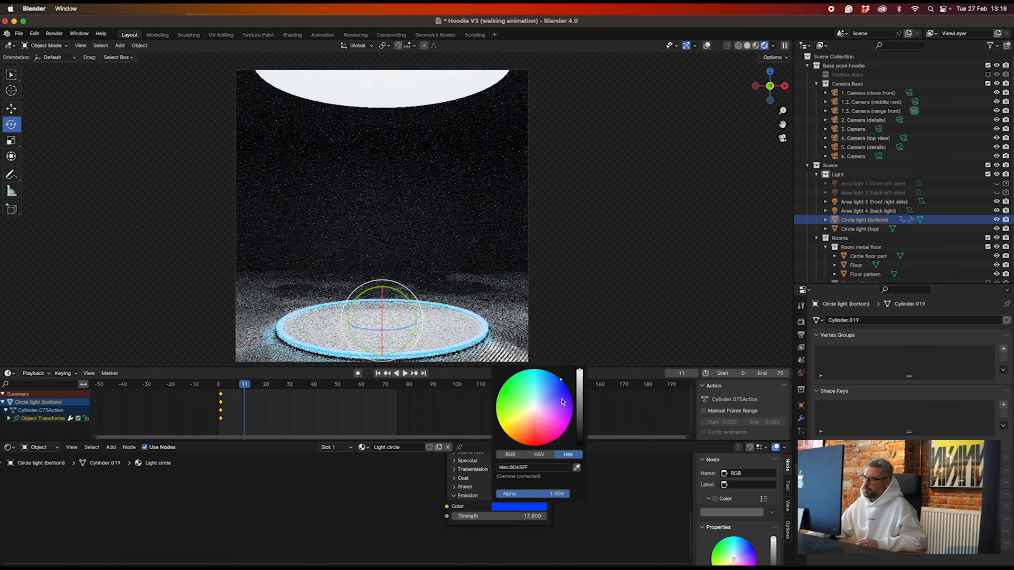
scroll(583, 480, left, 2)
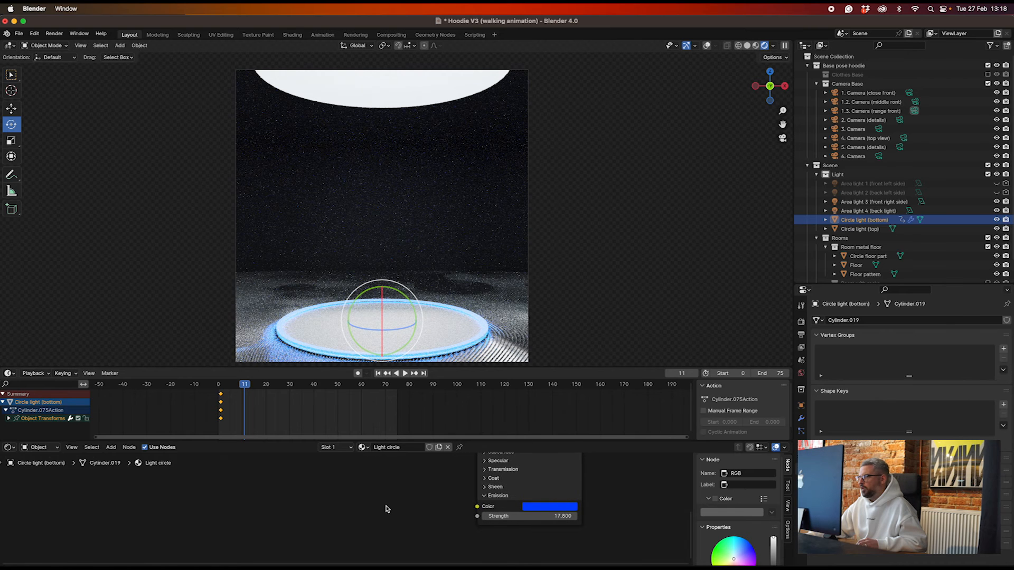
- Set the render output resolution to 1080 by 1920 px
scroll(385, 506, up, 2)
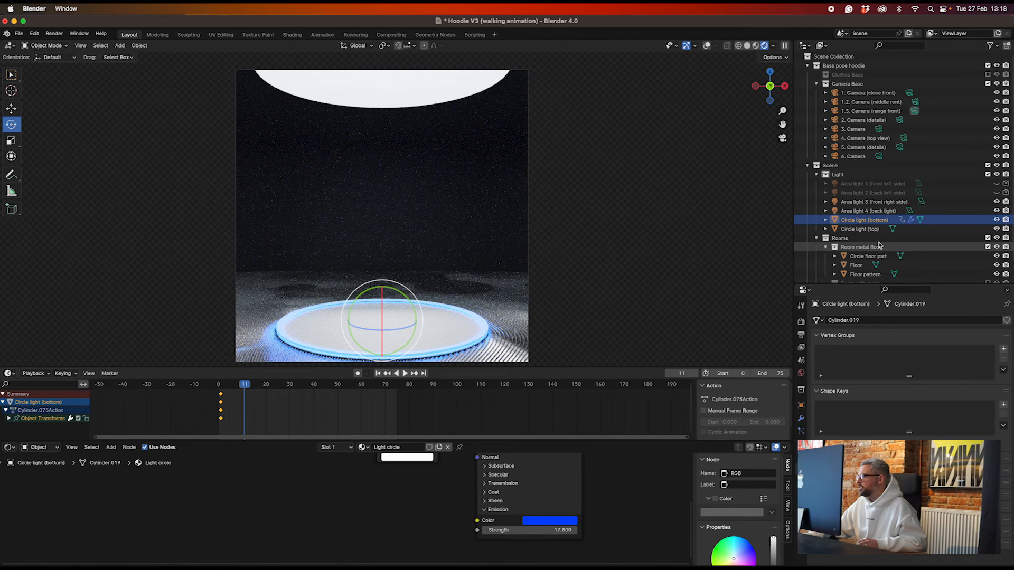
click(801, 334)
click(953, 332)
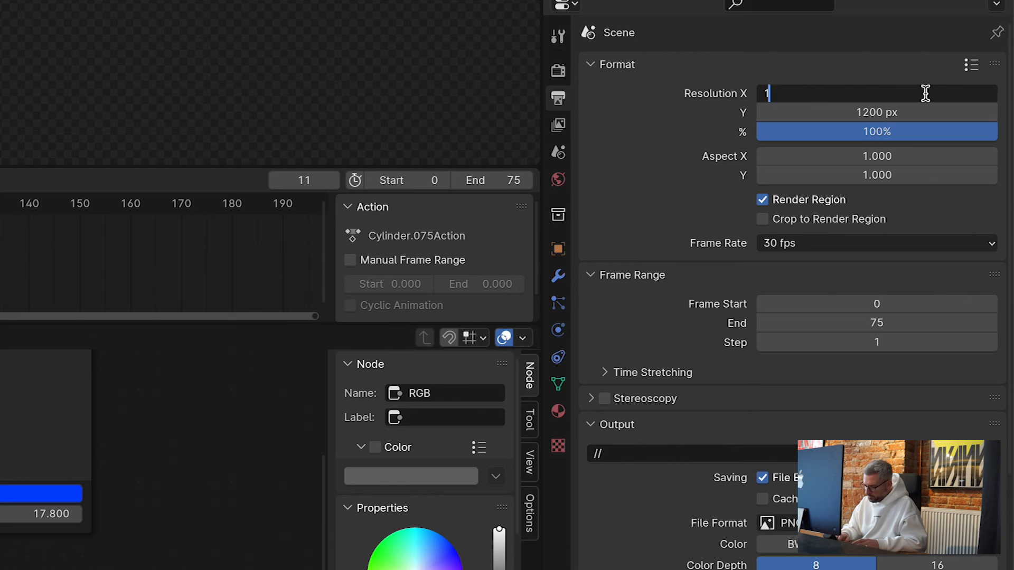
key(Tab)
text(1920)
key(Tab)
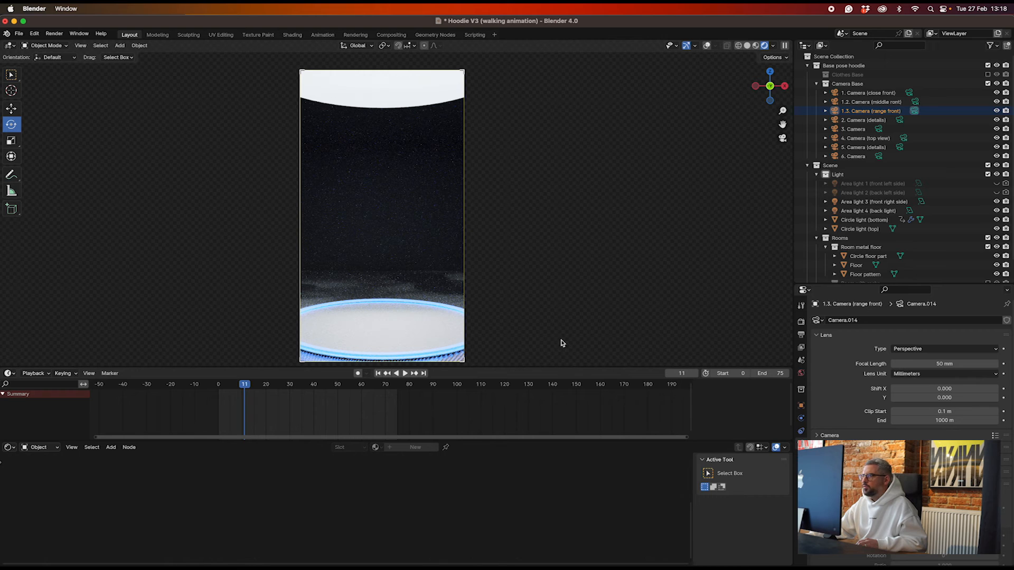
- Render the empty room with the dark wall as a still image and save it to the Desktop as BG.png
click(53, 33)
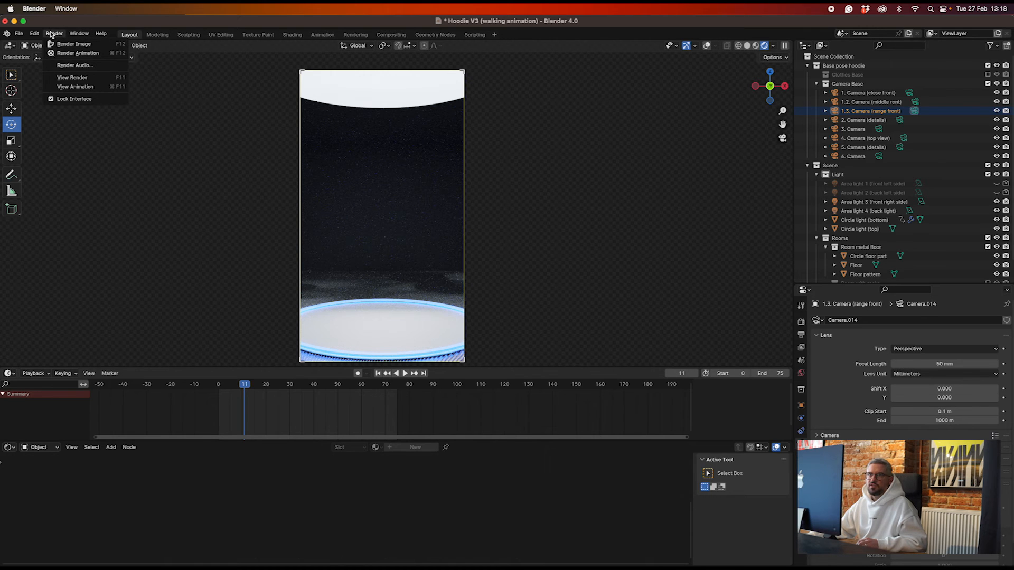
click(85, 52)
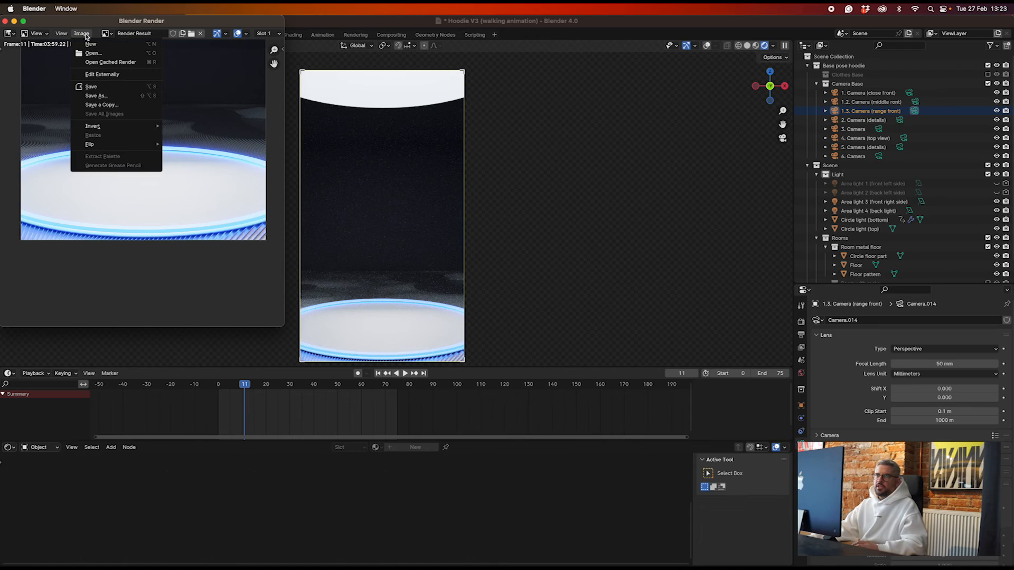
click(95, 95)
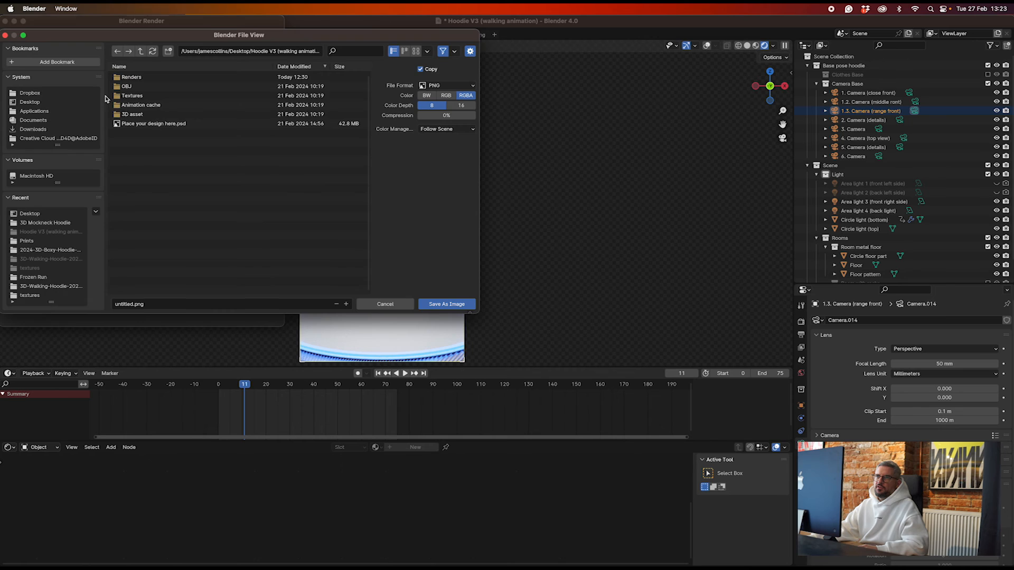
click(34, 103)
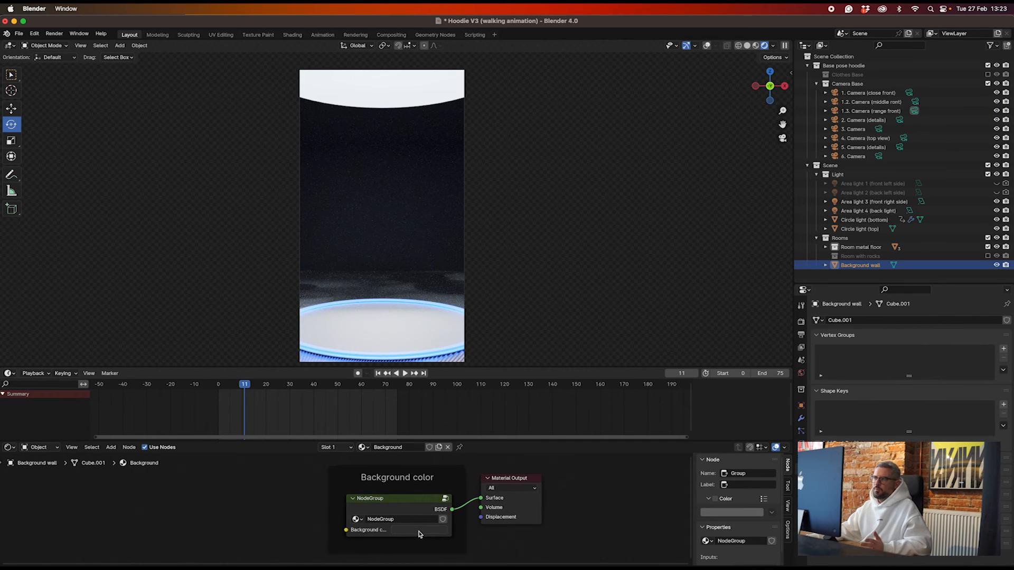
- Change the background colour of the Background wall material to white
click(419, 530)
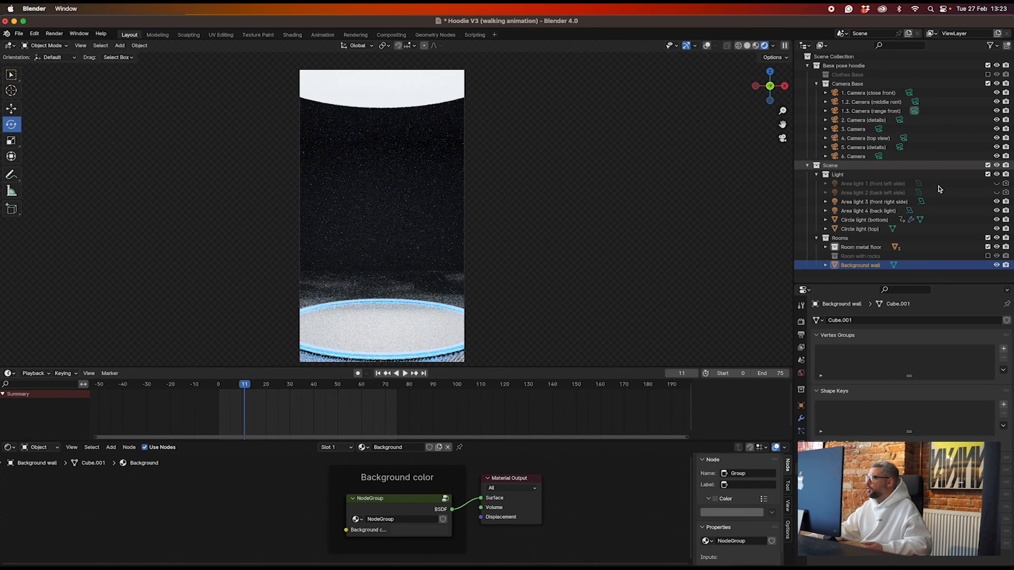
click(875, 240)
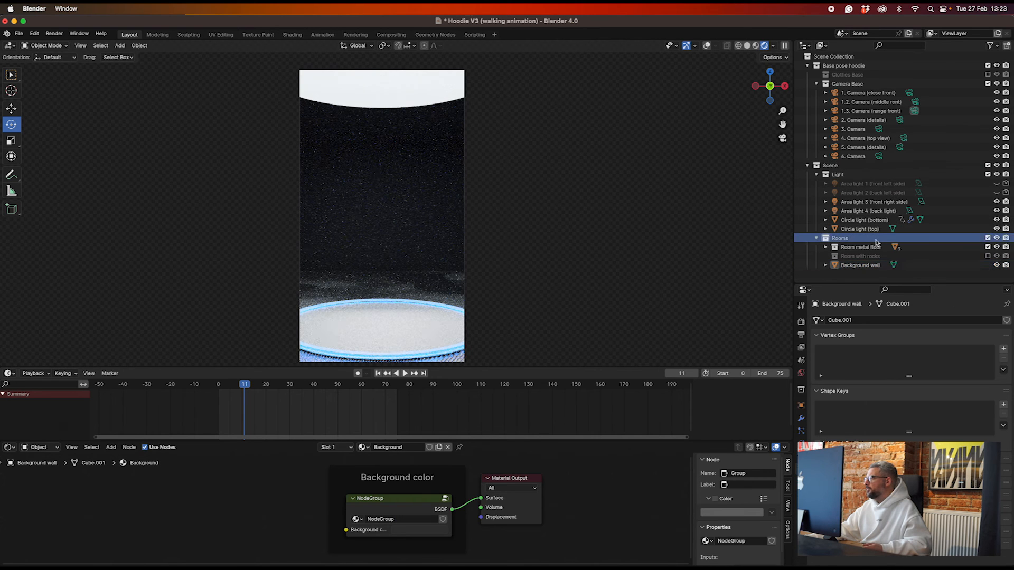
click(860, 265)
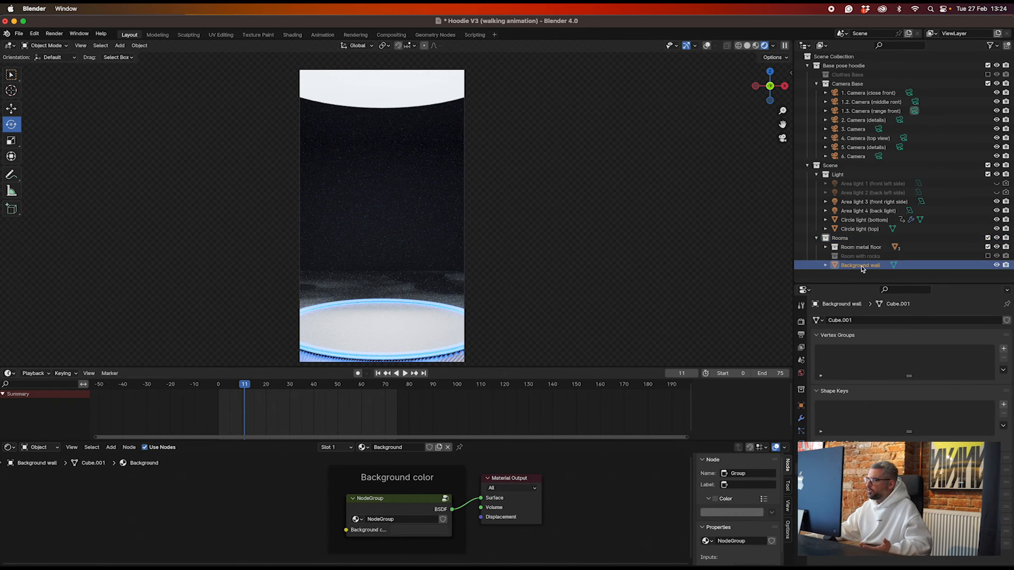
click(421, 530)
drag(479, 453, 479, 394)
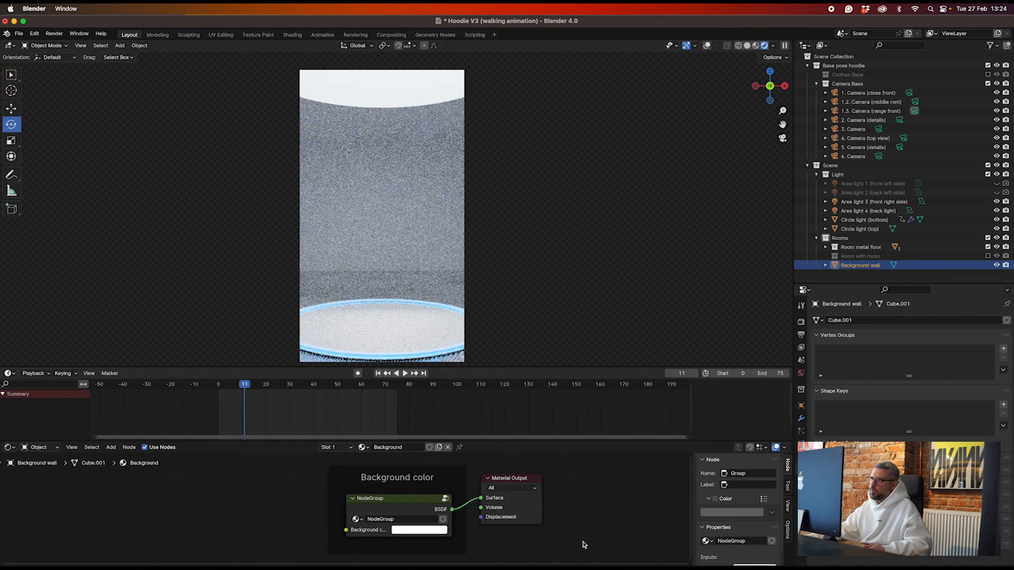
- Render the room with the white wall as a still image and save it as BG-White.png
click(57, 35)
click(67, 46)
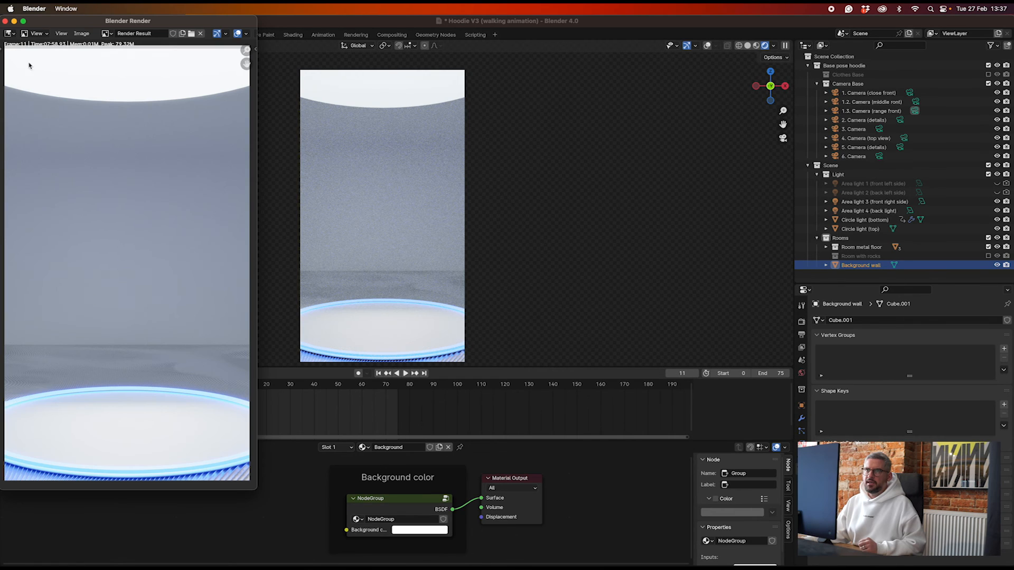
click(82, 33)
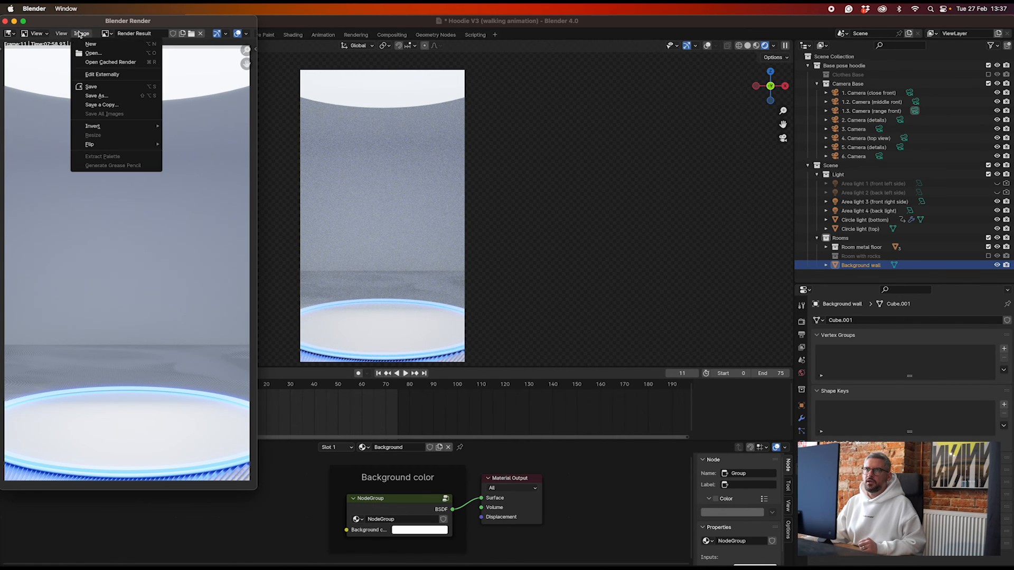
click(110, 97)
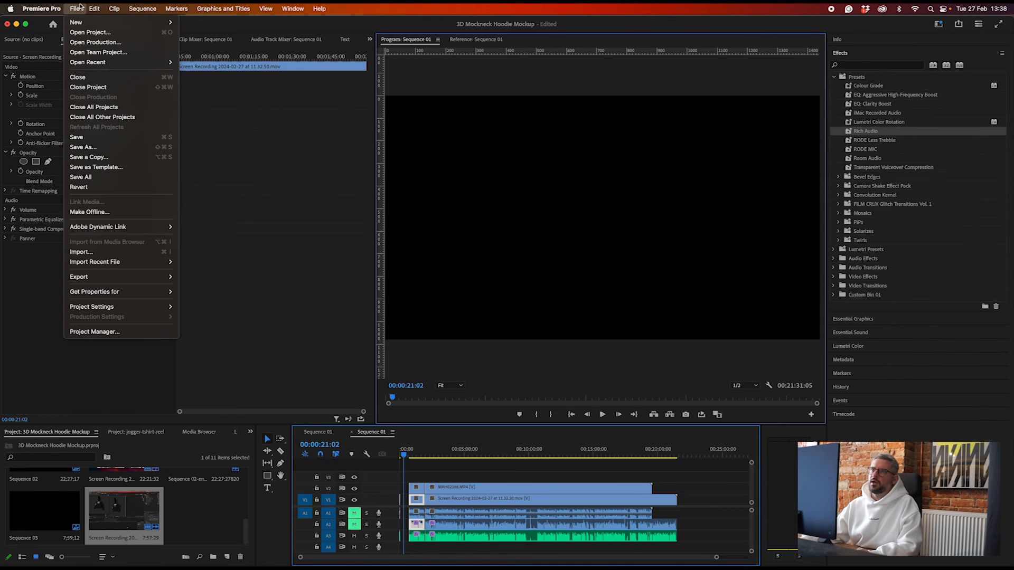
- Switch to Premiere Pro and create a new sequence from the Social Media Portrait 9x16 30 fps preset
mouse_move(77, 22)
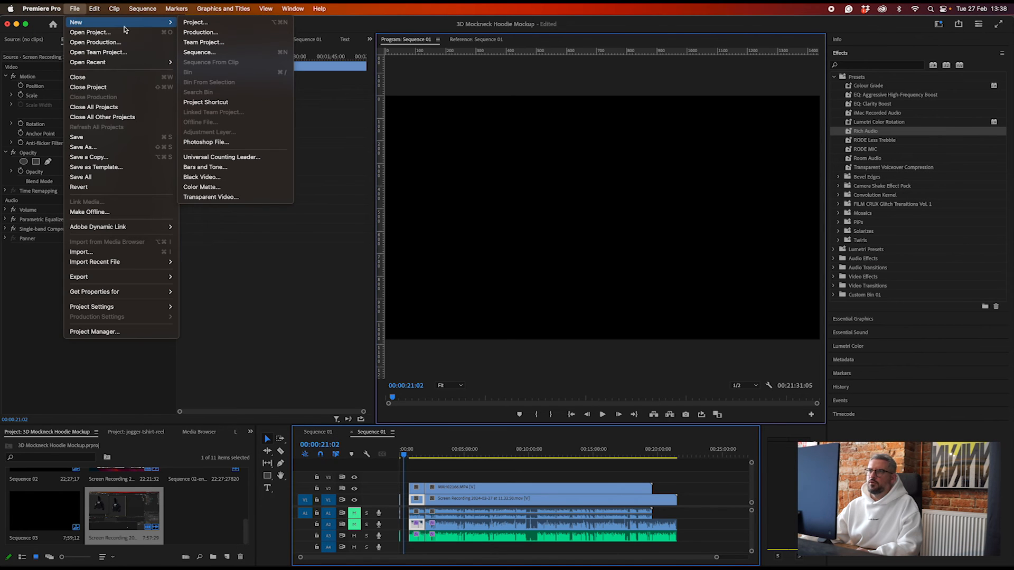
click(235, 52)
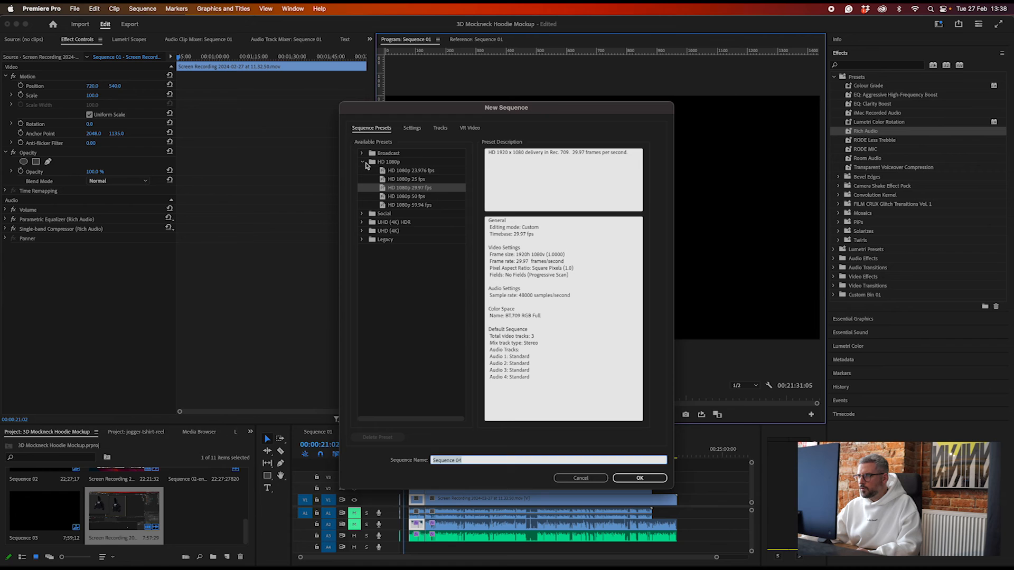
click(361, 162)
click(362, 171)
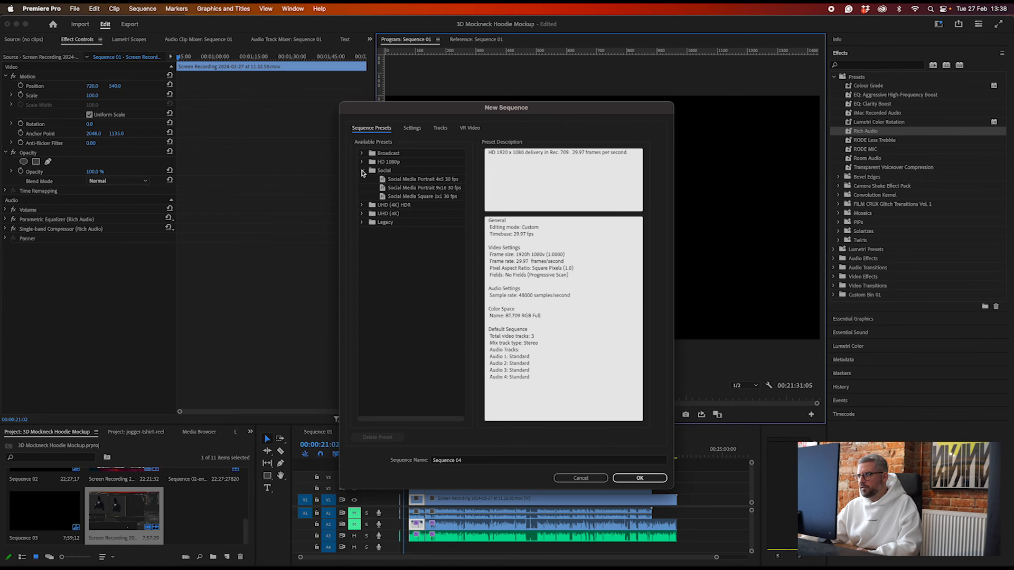
click(424, 188)
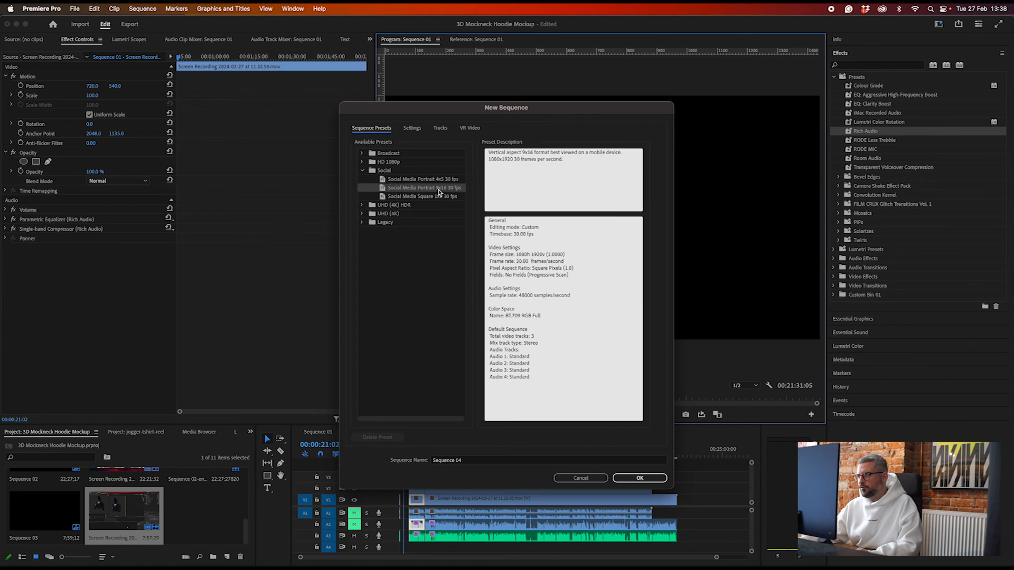
click(639, 478)
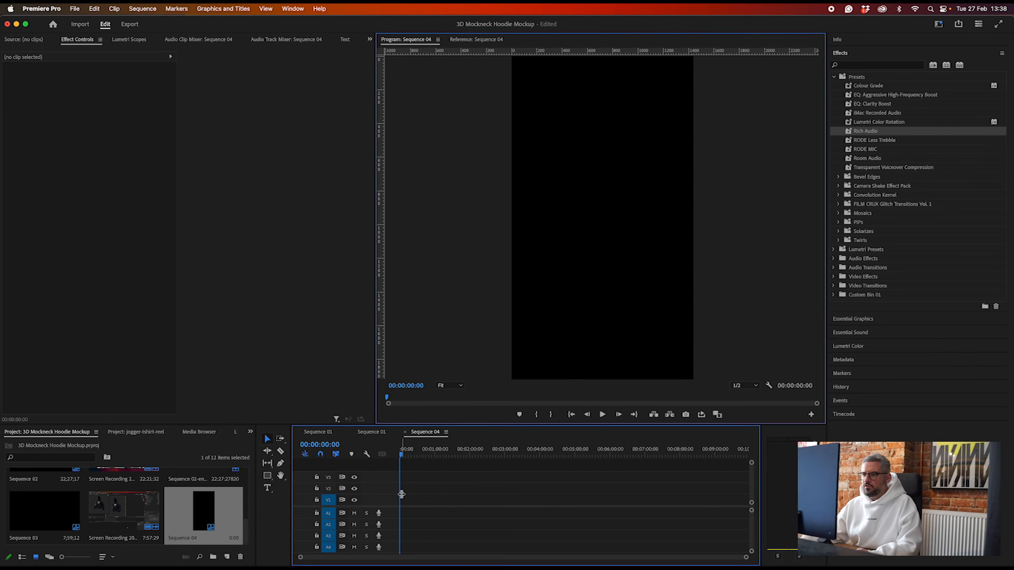
- Bring BG-White.png and BG.png from the desktop onto video track V1 of the new sequence, one after the other
key(F11)
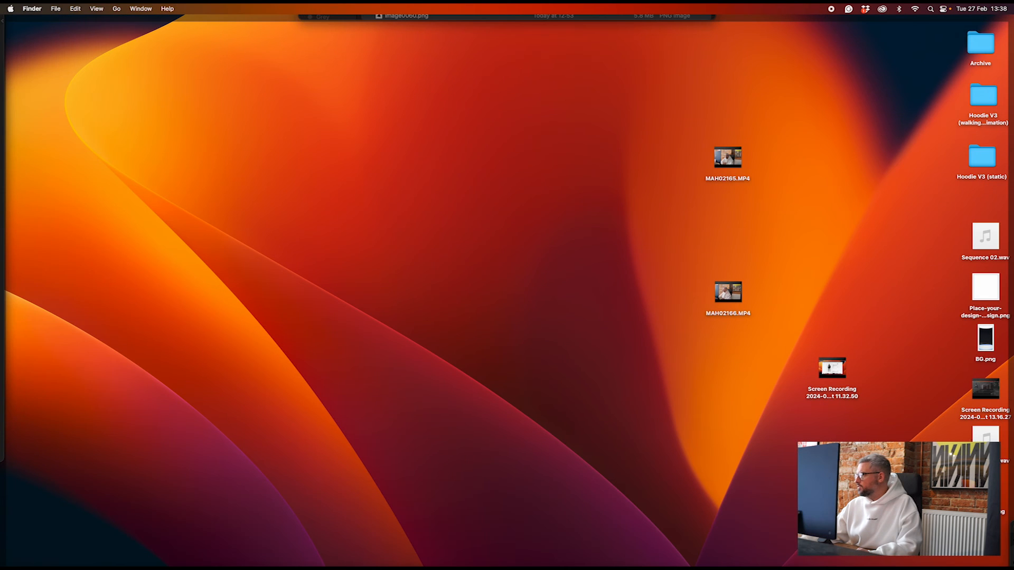
key(F11)
drag(990, 485, 413, 502)
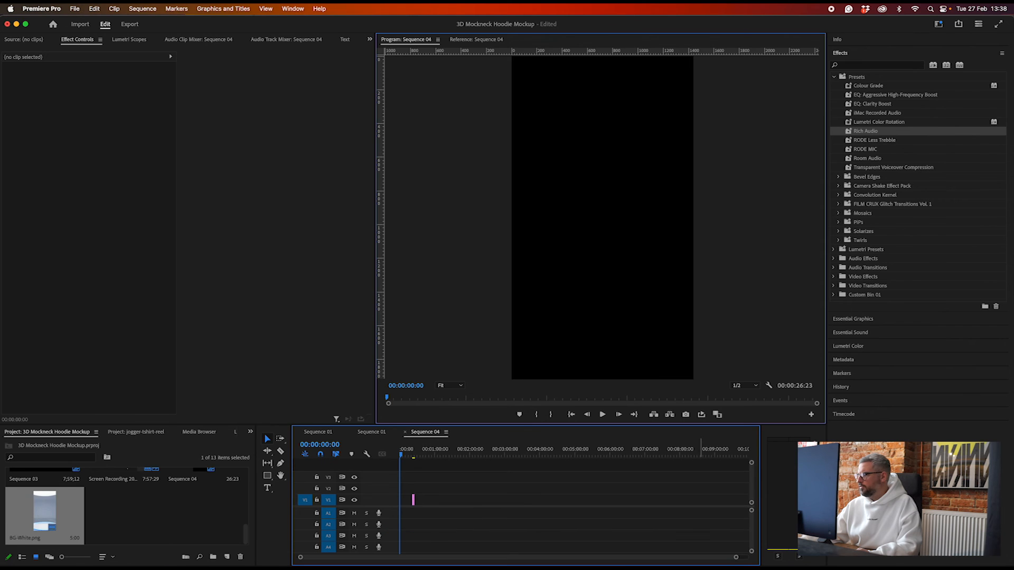
key(F11)
drag(990, 361, 417, 503)
key(F11)
click(438, 503)
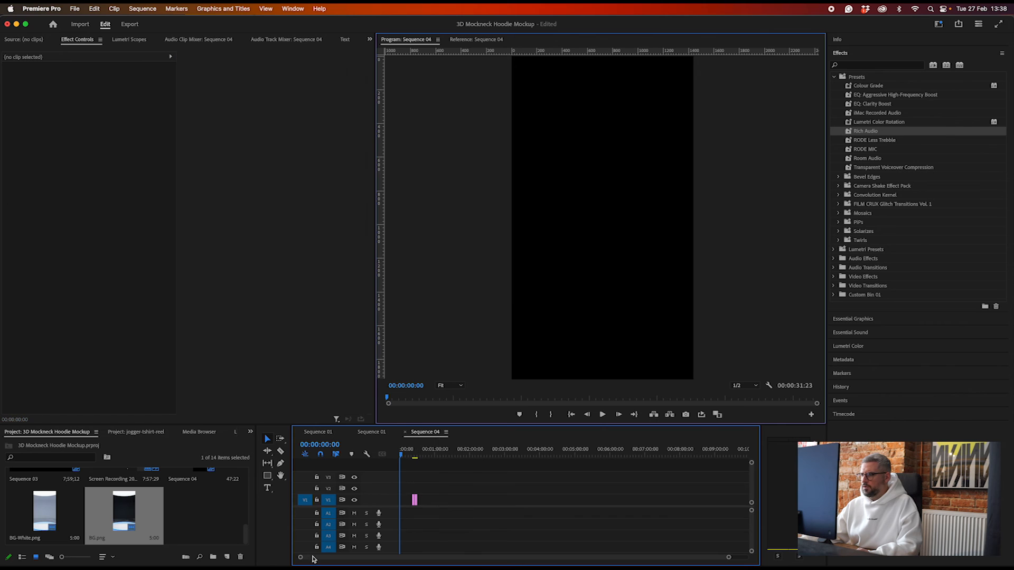
- Move both background clips to the start of track V1 and show the frame at 00:00:06:10
drag(728, 557, 410, 557)
drag(674, 500, 450, 455)
click(445, 487)
click(509, 477)
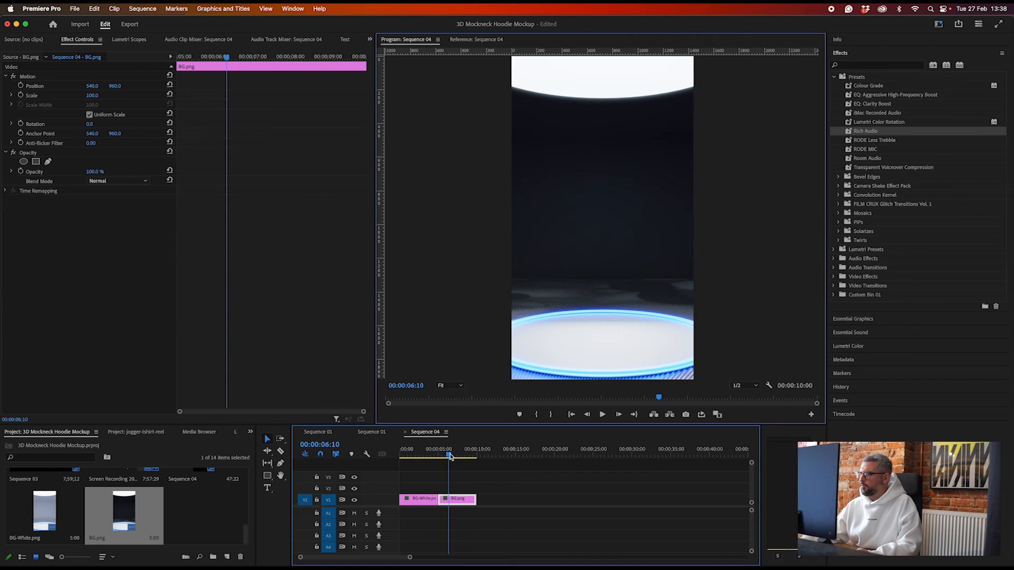
click(480, 488)
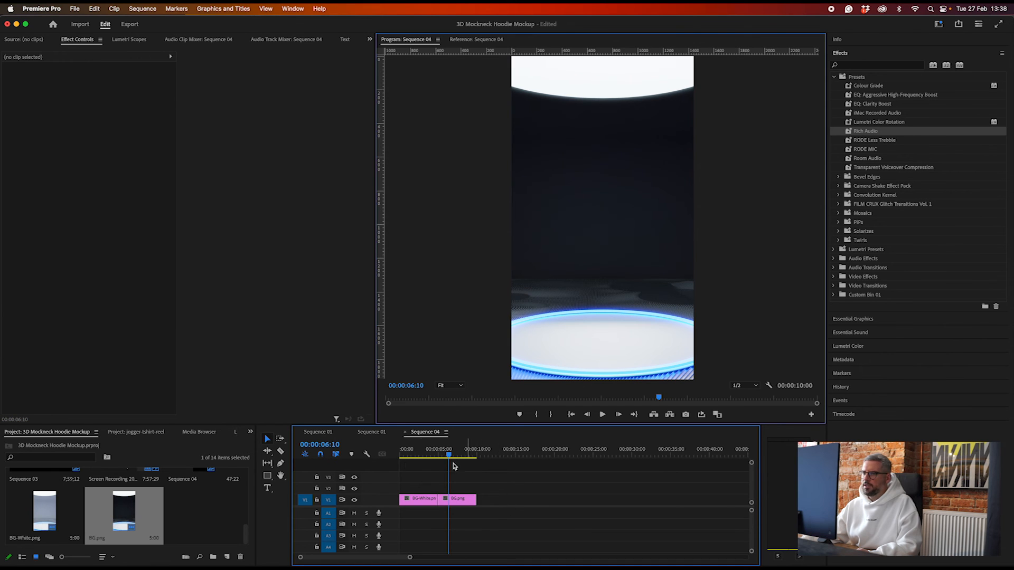
- Import the Renders folder's frames as an image sequence starting at Image0000.png, with the Image Sequence option enabled
click(219, 513)
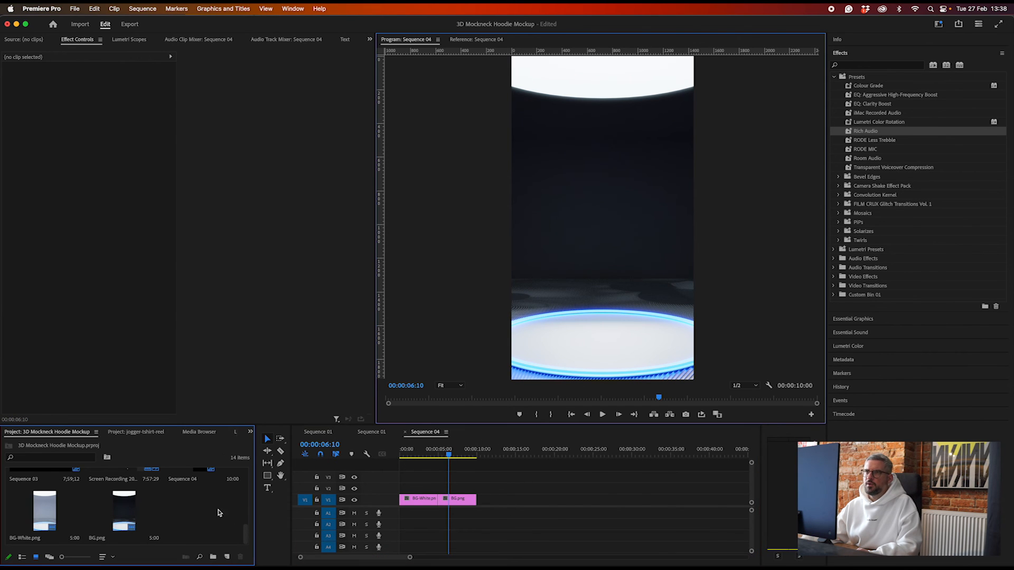
click(144, 8)
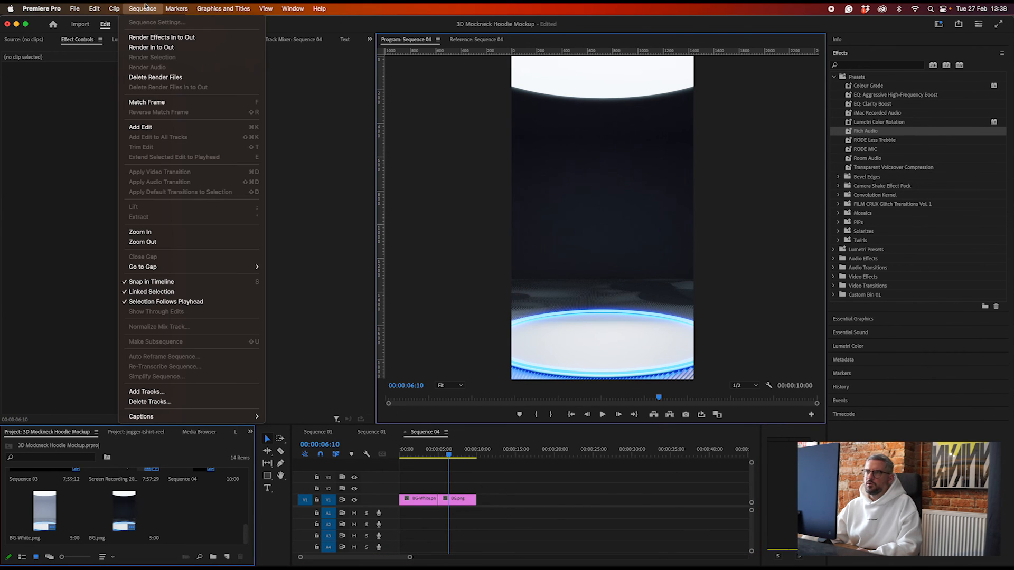
mouse_move(74, 8)
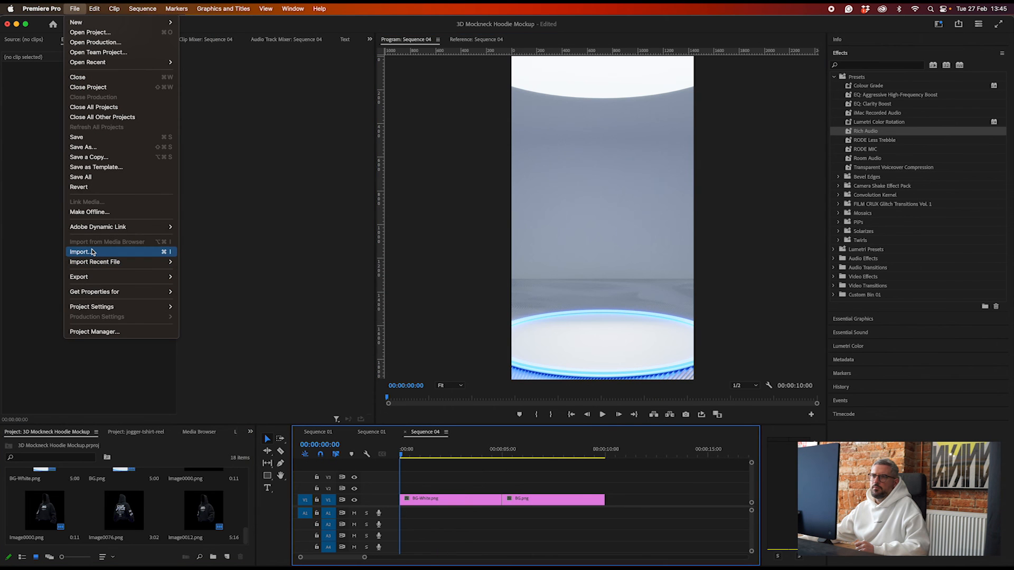
click(93, 252)
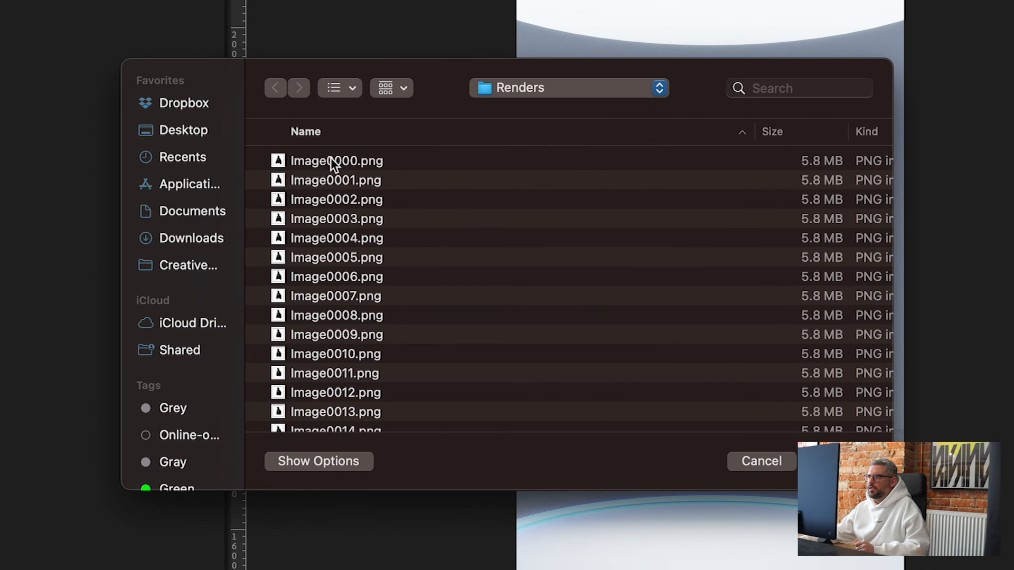
click(380, 157)
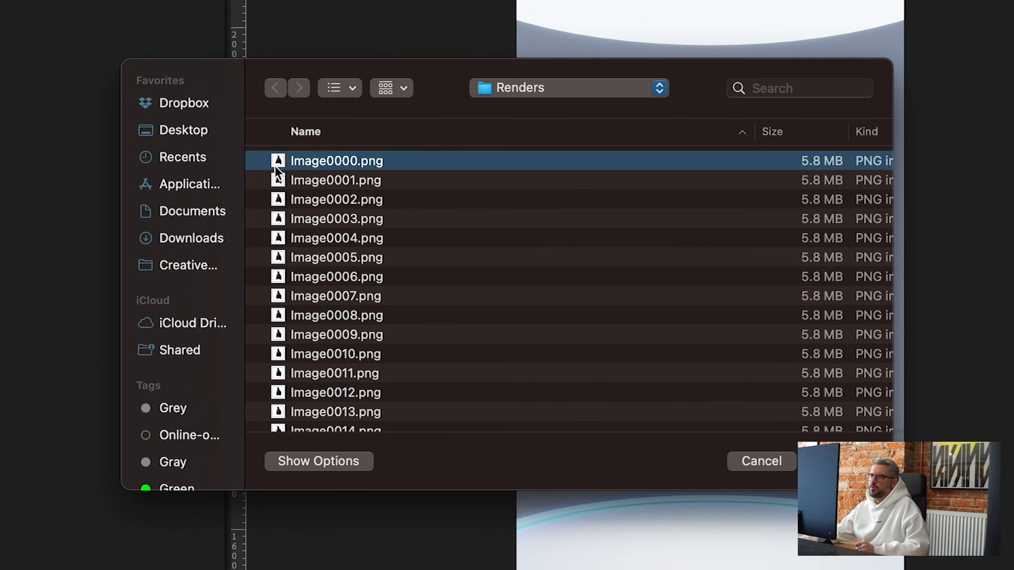
click(402, 134)
click(393, 134)
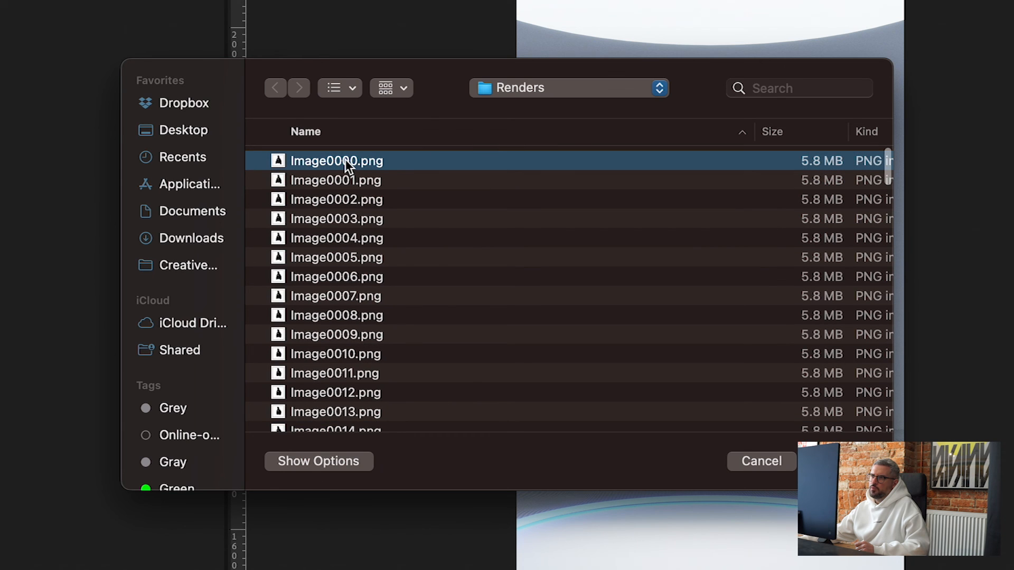
click(327, 467)
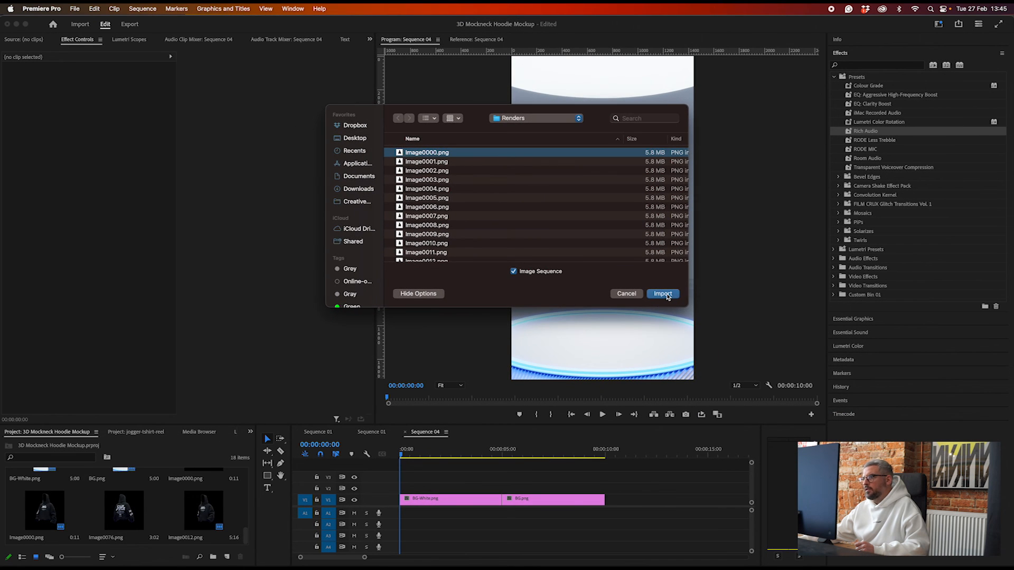
click(663, 294)
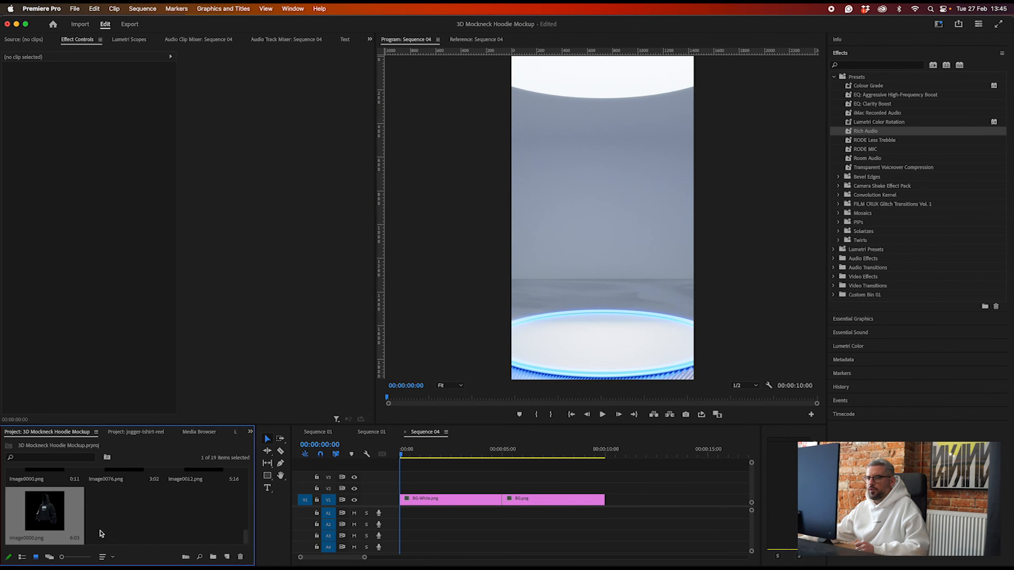
- Place the imported Image0000.png sequence on V2 above the backgrounds from the start of the timeline and play it back
drag(374, 489, 406, 490)
double_click(445, 490)
click(398, 461)
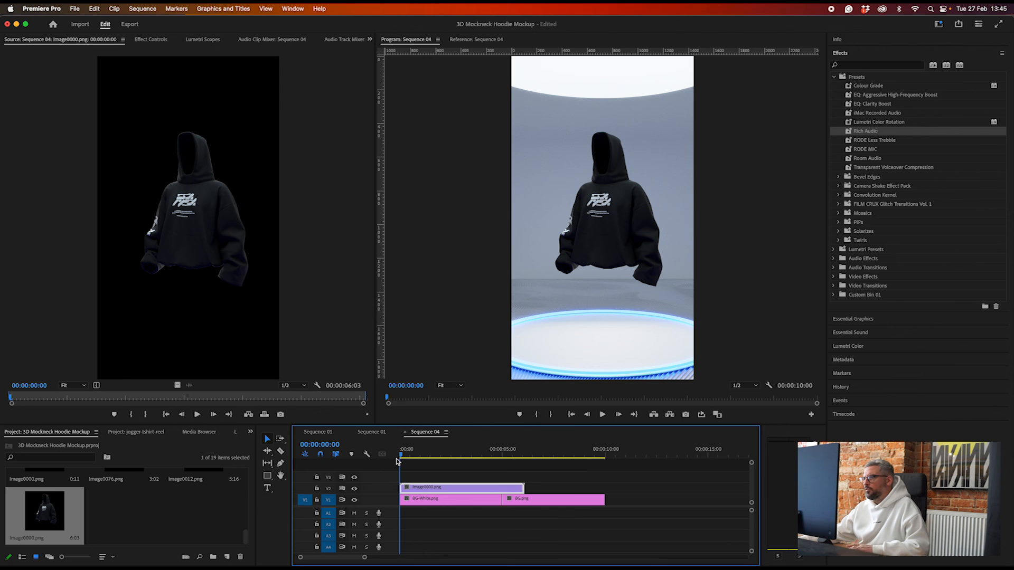
key(space)
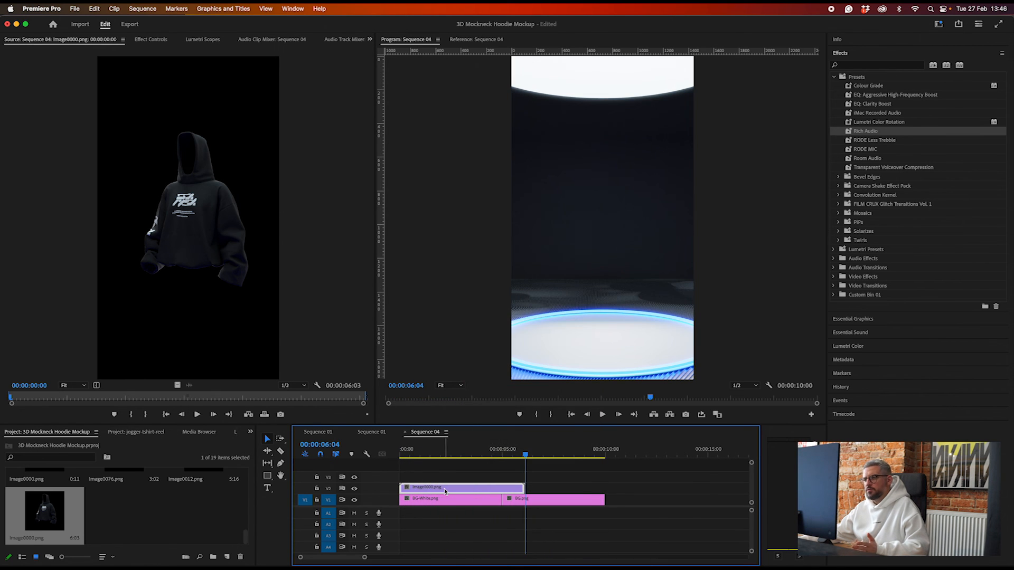
- Set the speed of the Image0000.png clip on V2 to 170%
right_click(445, 491)
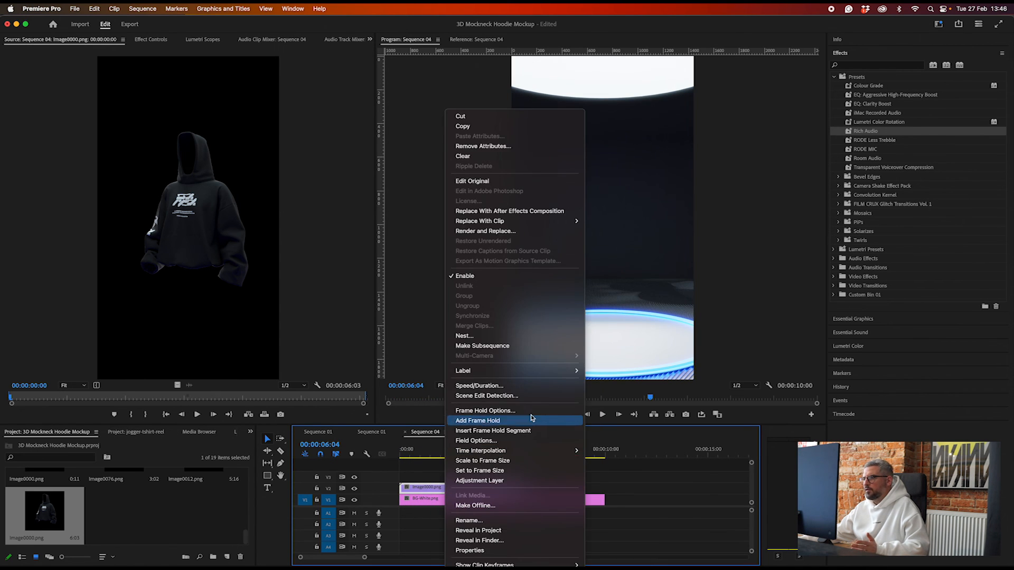
click(502, 386)
text(170)
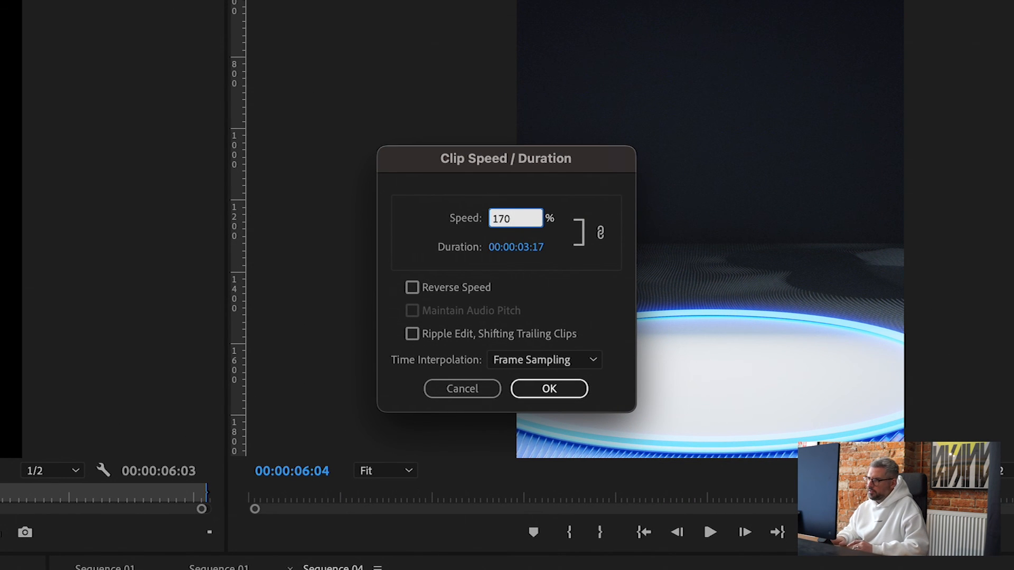
key(Return)
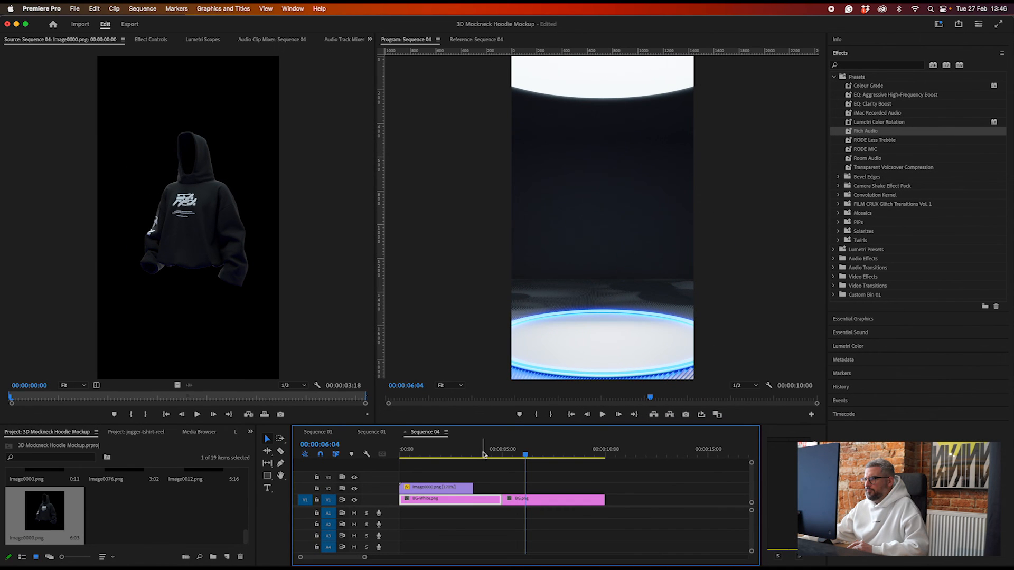
- Preview the hoodie clip over both backgrounds by moving it above BG.png temporarily and returning it to the sequence start
key(Home)
drag(417, 453, 511, 455)
drag(438, 493, 519, 492)
drag(511, 455, 534, 455)
drag(517, 489, 436, 489)
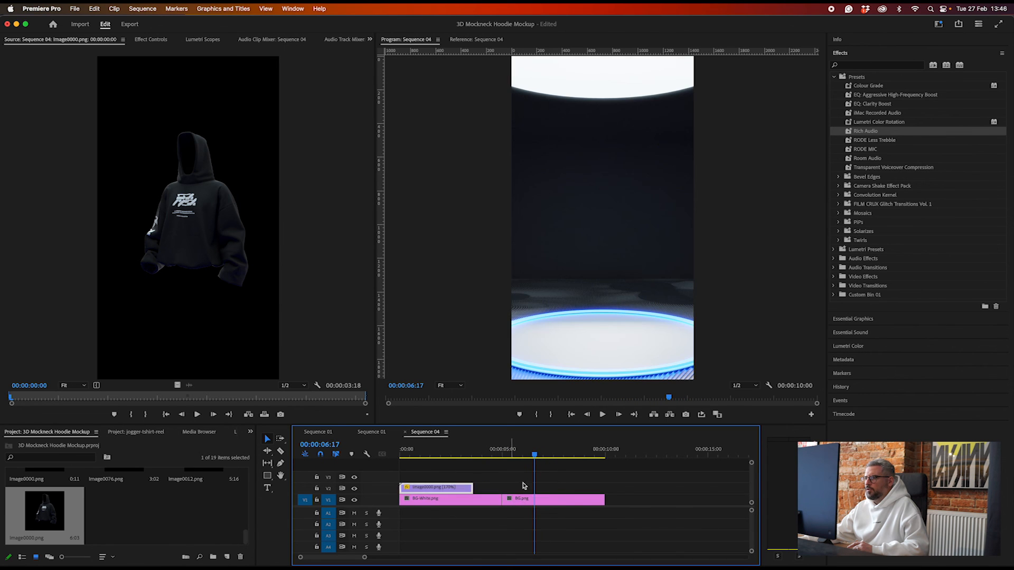
- Delete the BG.png clip and trim BG-White.png to end with the hoodie clip, returning to the first frame
key(Delete)
drag(501, 499, 473, 498)
drag(481, 458, 371, 459)
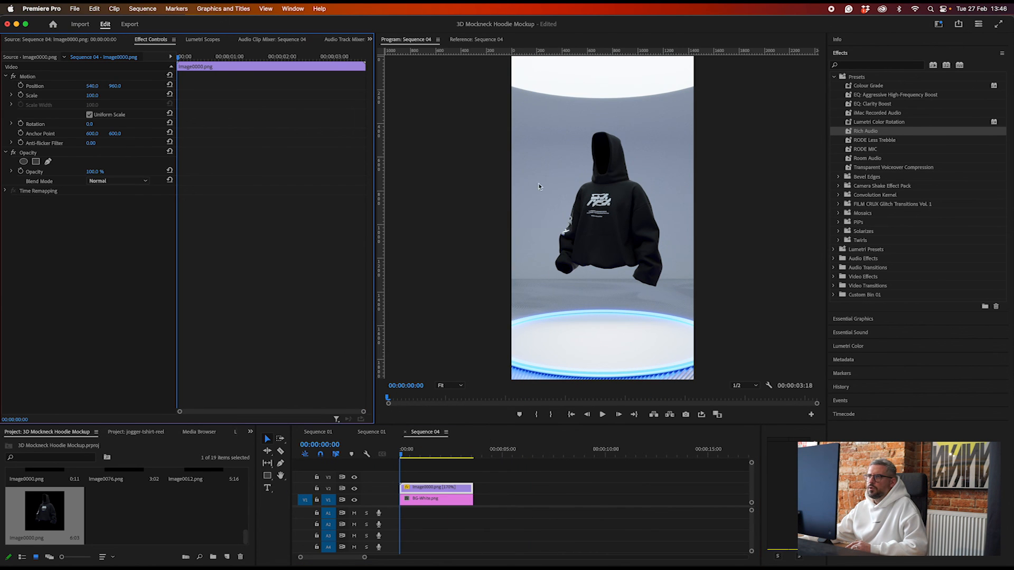
- Shift the hoodie clip's horizontal position to 504 and play back the sequence
drag(92, 86, 73, 86)
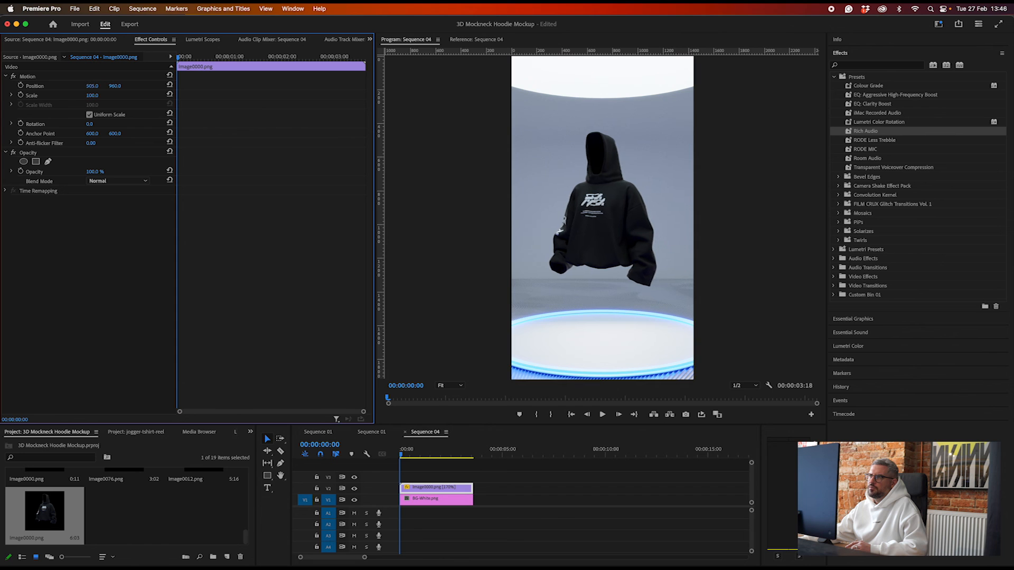
key(space)
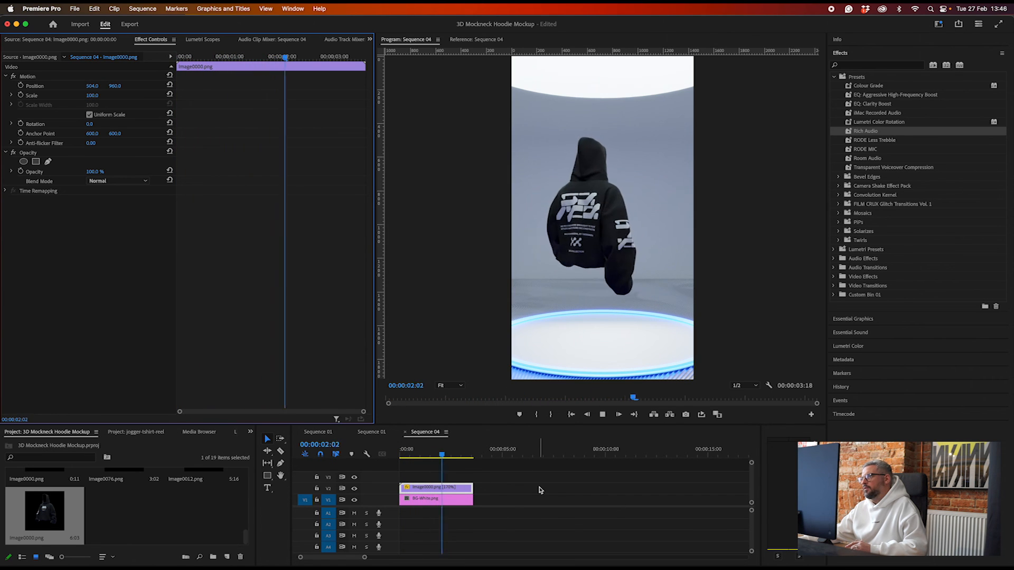